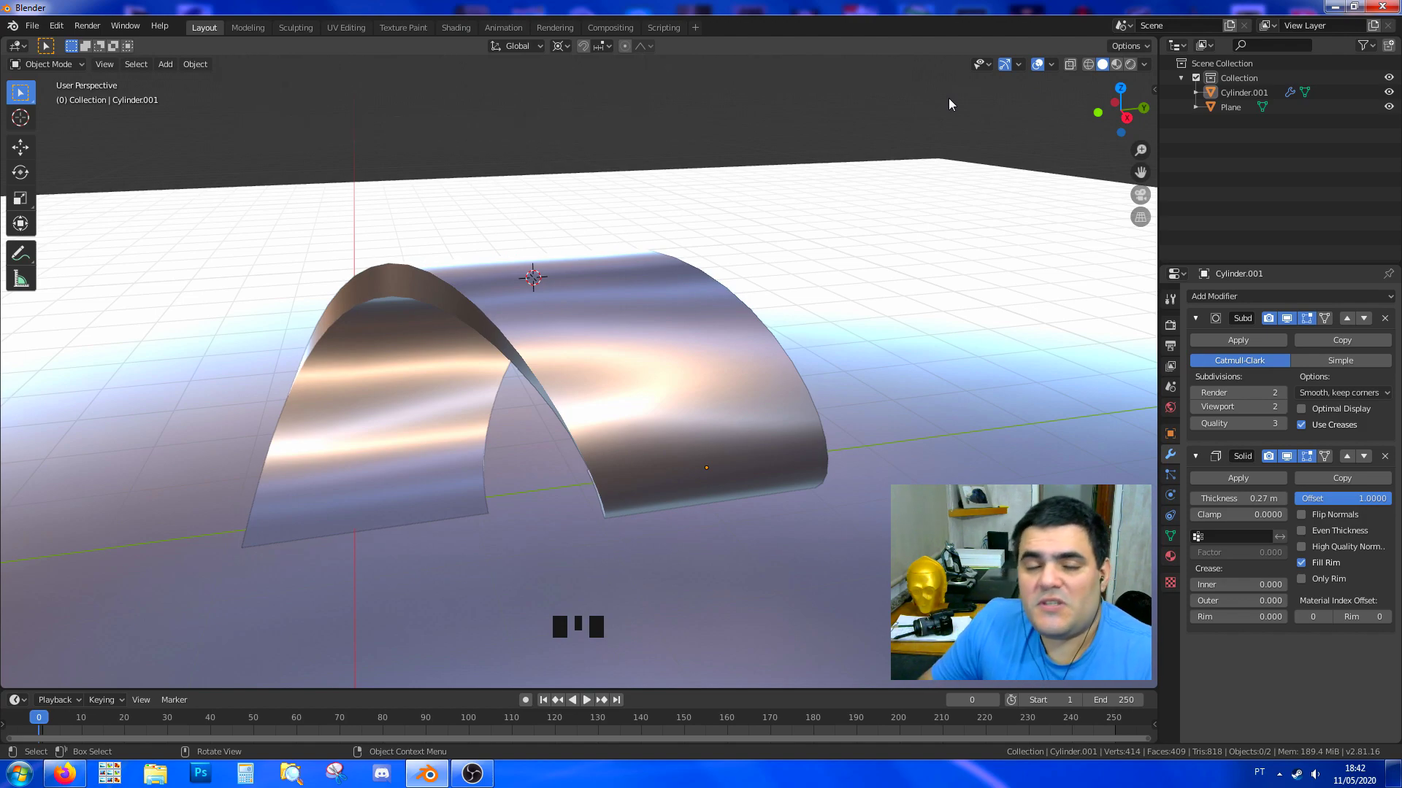
# - Delete the arched sheet object from the old scene
pyautogui.click(398, 450)
pyautogui.moveTo(397, 450); pyautogui.dragTo(530, 430, button='middle')
pyautogui.press('Delete')
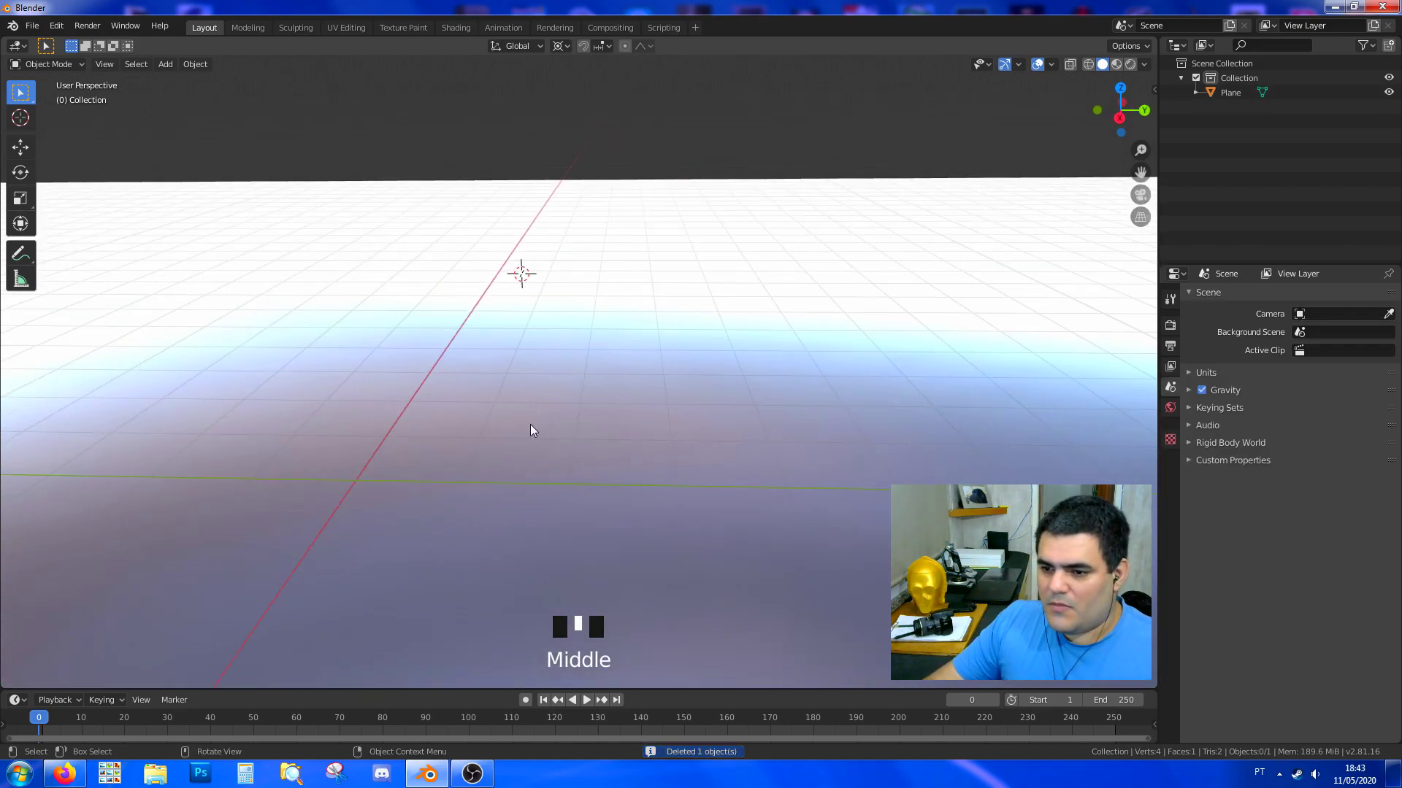
# - Start a new General file without saving changes to the current one
pyautogui.click(32, 26)
pyautogui.moveTo(95, 42)
pyautogui.click(189, 47)
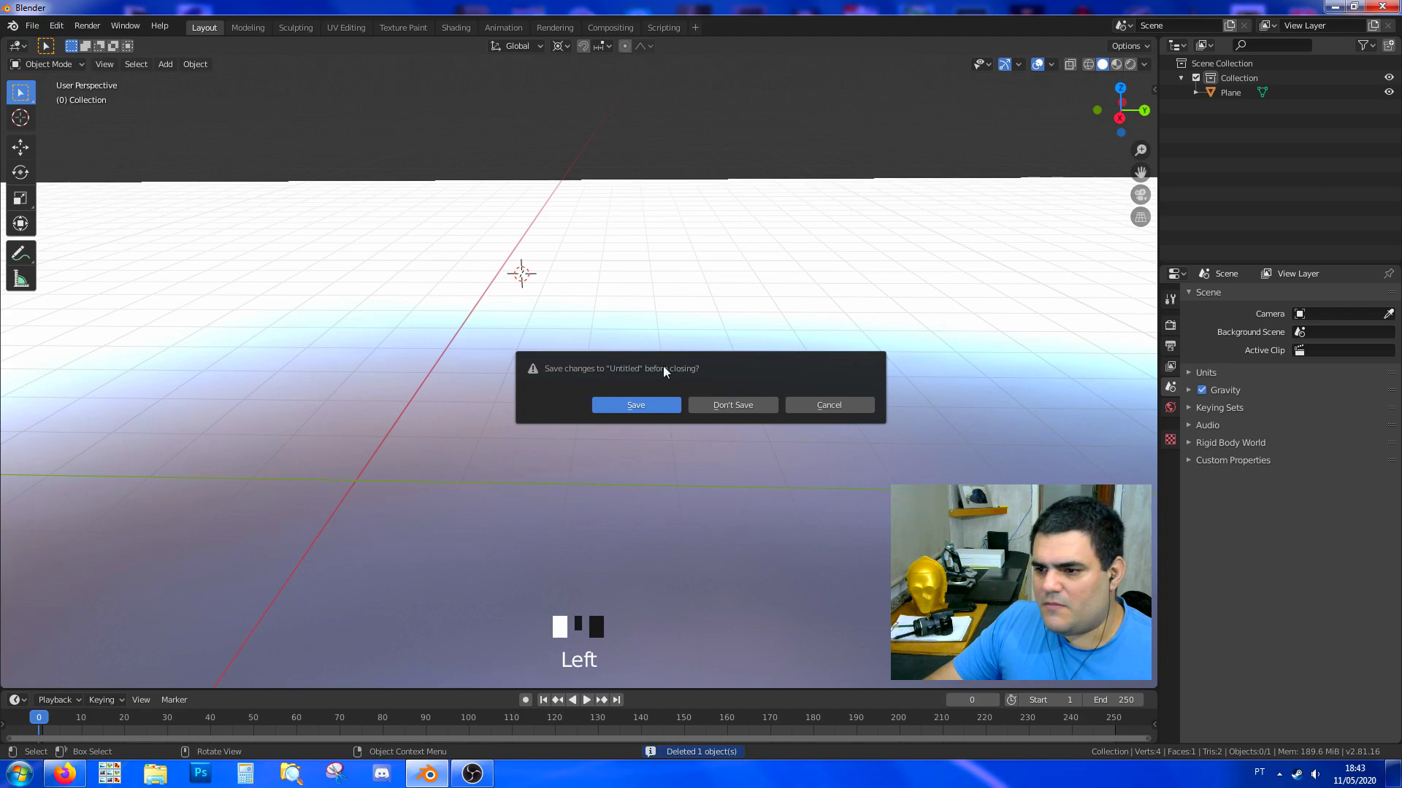
pyautogui.click(734, 402)
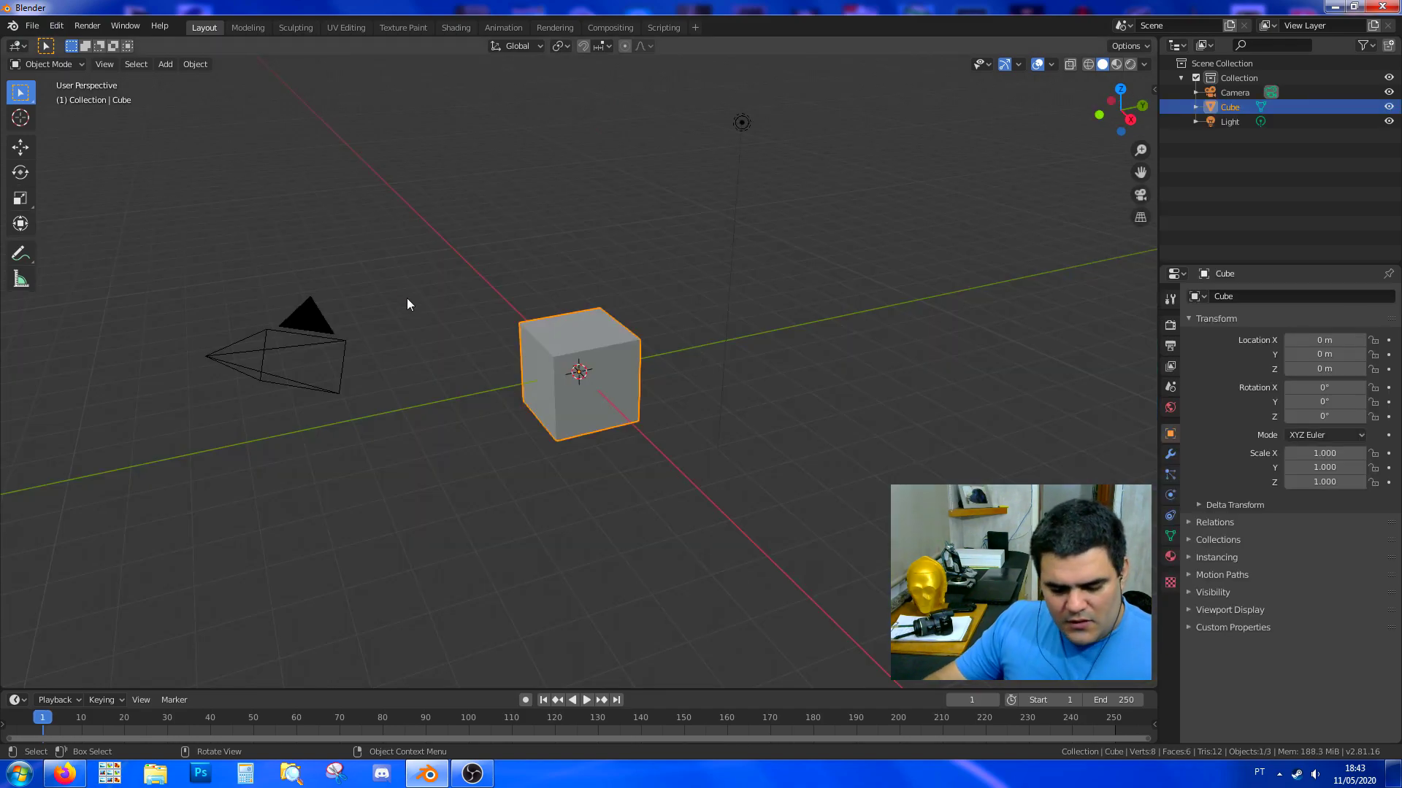
# - Start the Shortcut VUr display with its dock set to Center, and hide the sidebar again
pyautogui.moveTo(407, 299); pyautogui.dragTo(425, 304, button='middle')
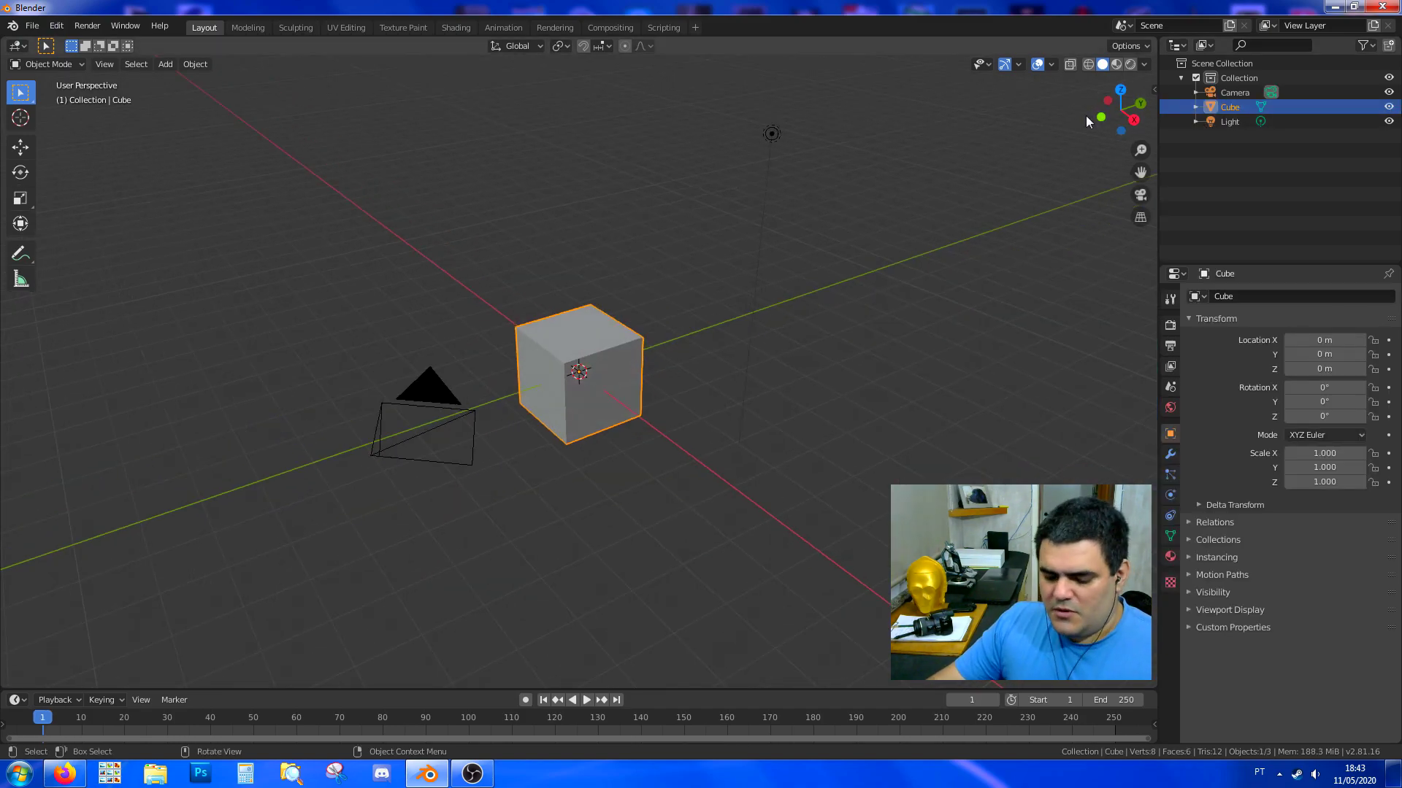
pyautogui.press('n')
pyautogui.click(1149, 190)
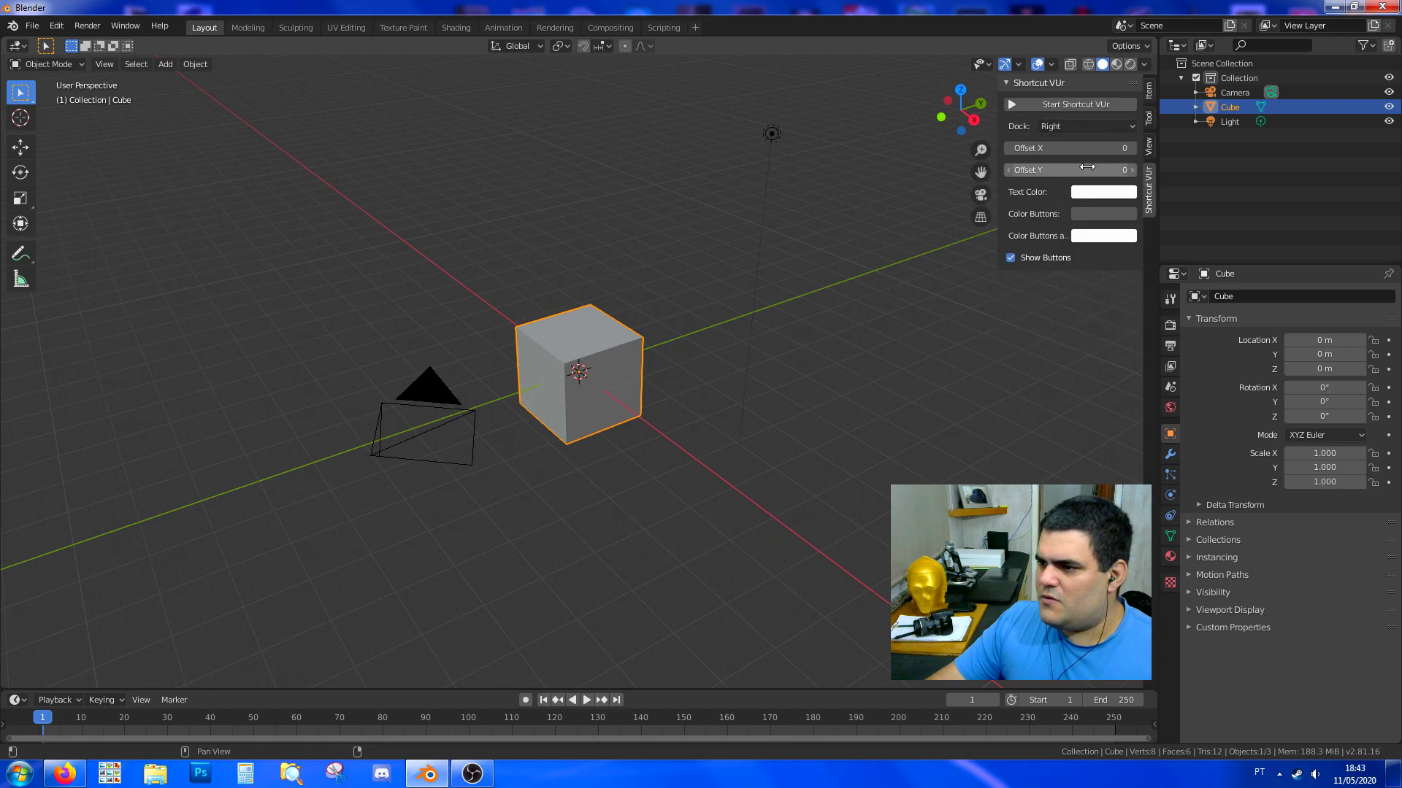
pyautogui.click(1065, 125)
pyautogui.click(1062, 175)
pyautogui.click(1066, 111)
pyautogui.click(915, 365)
pyautogui.moveTo(915, 365); pyautogui.dragTo(913, 349, button='middle')
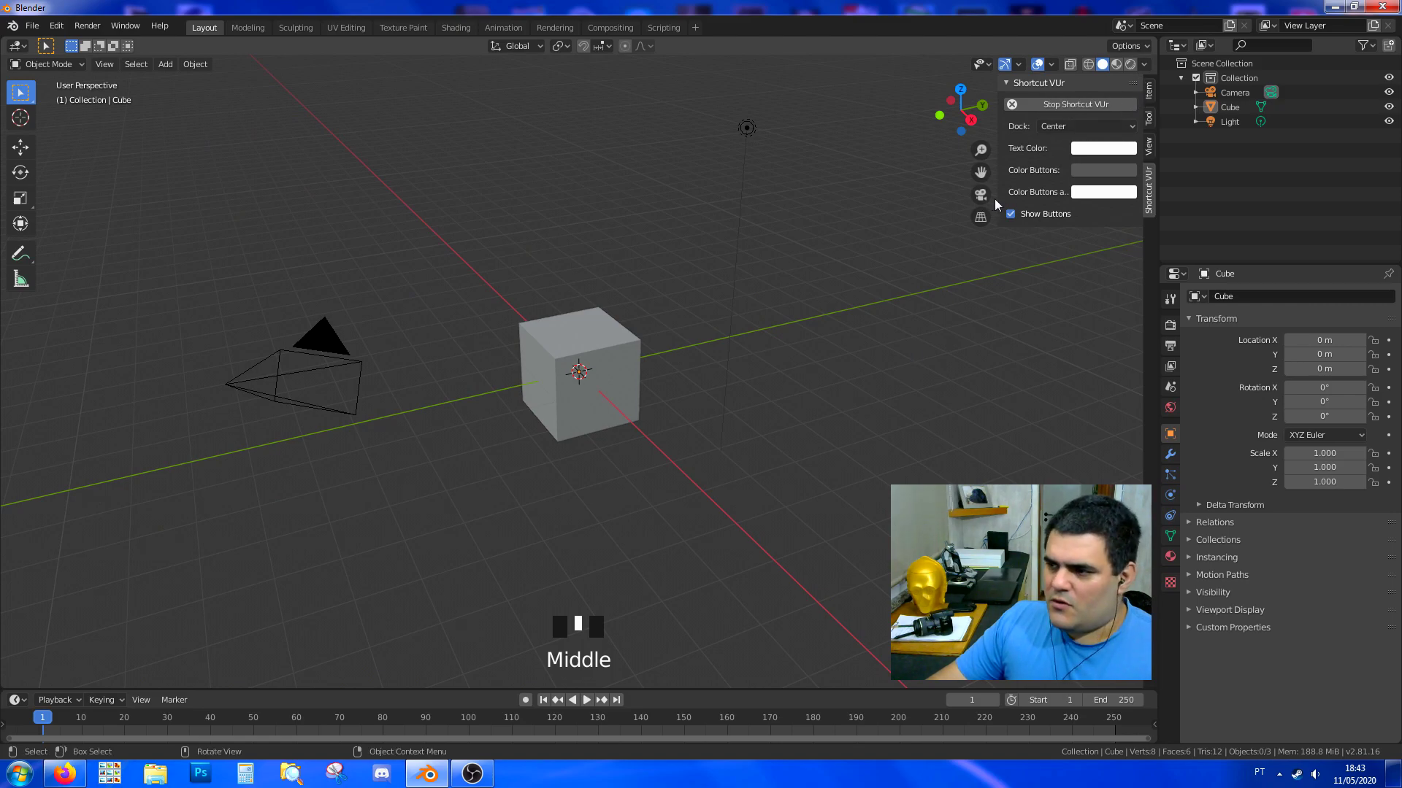
pyautogui.press('n')
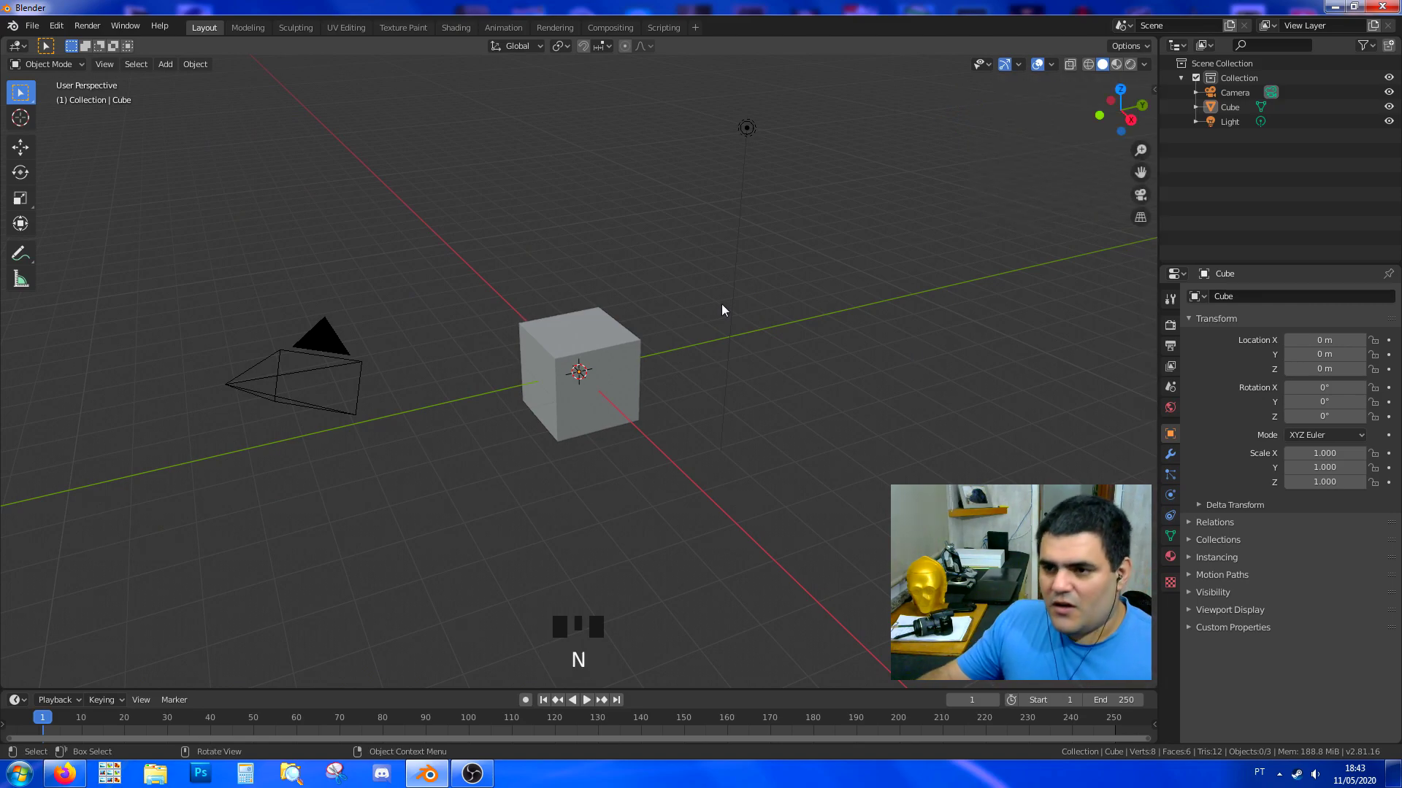
# - Delete all default objects so the scene is empty
pyautogui.press('a')
pyautogui.press('Delete')
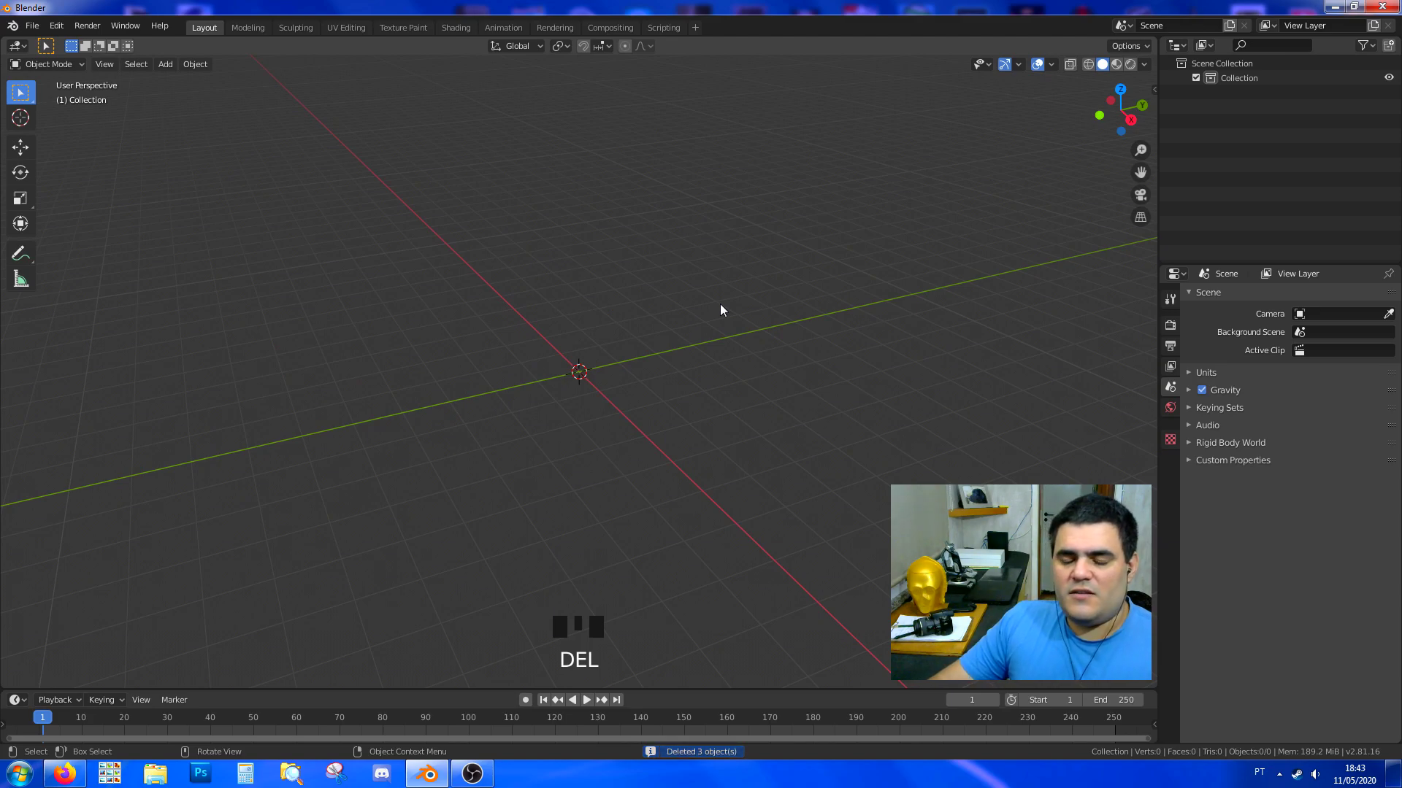
pyautogui.moveTo(734, 305); pyautogui.dragTo(707, 334, button='middle')
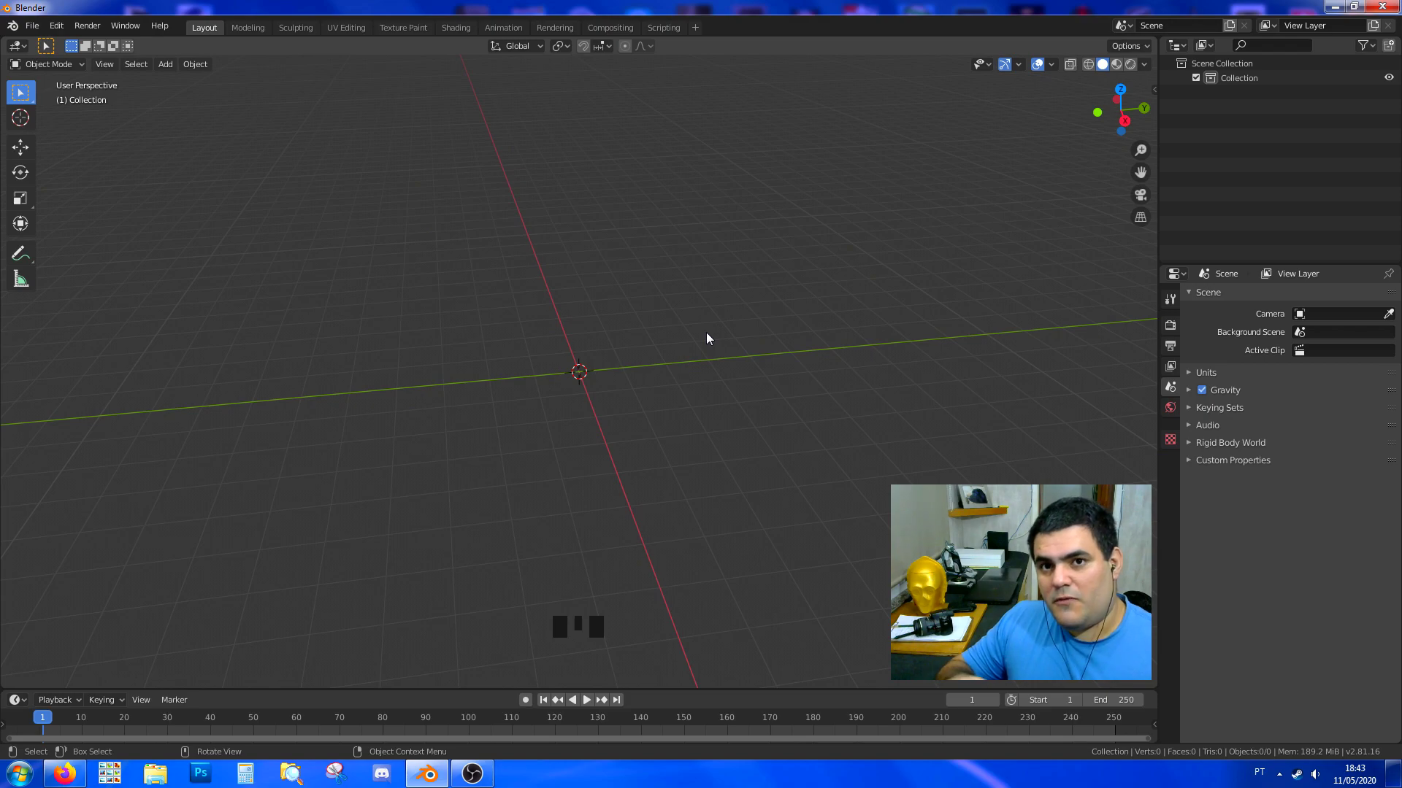
# - Add a cylinder mesh with 8 vertices and the cap fill type set to Nothing
pyautogui.hotkey('shift', 'a')
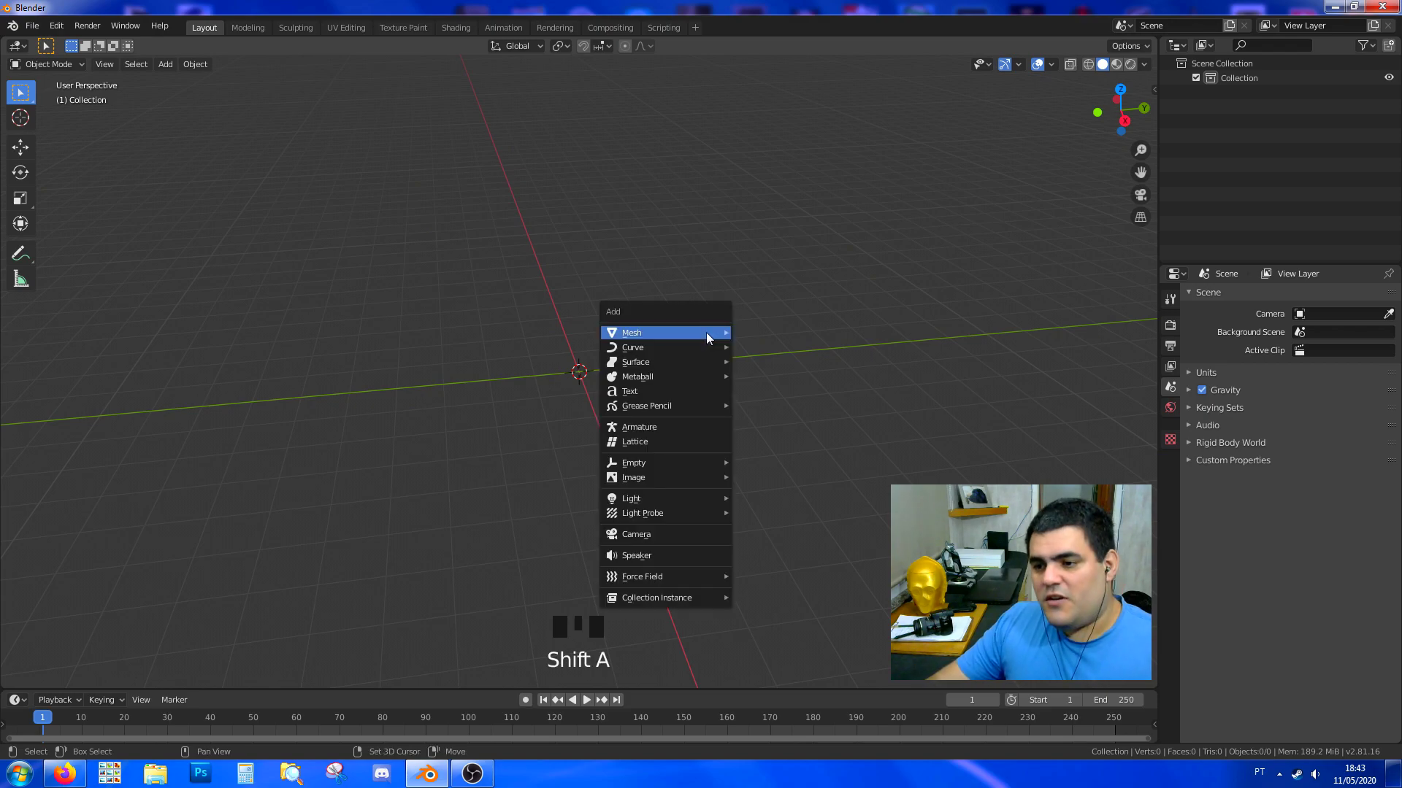
pyautogui.moveTo(706, 332)
pyautogui.click(780, 411)
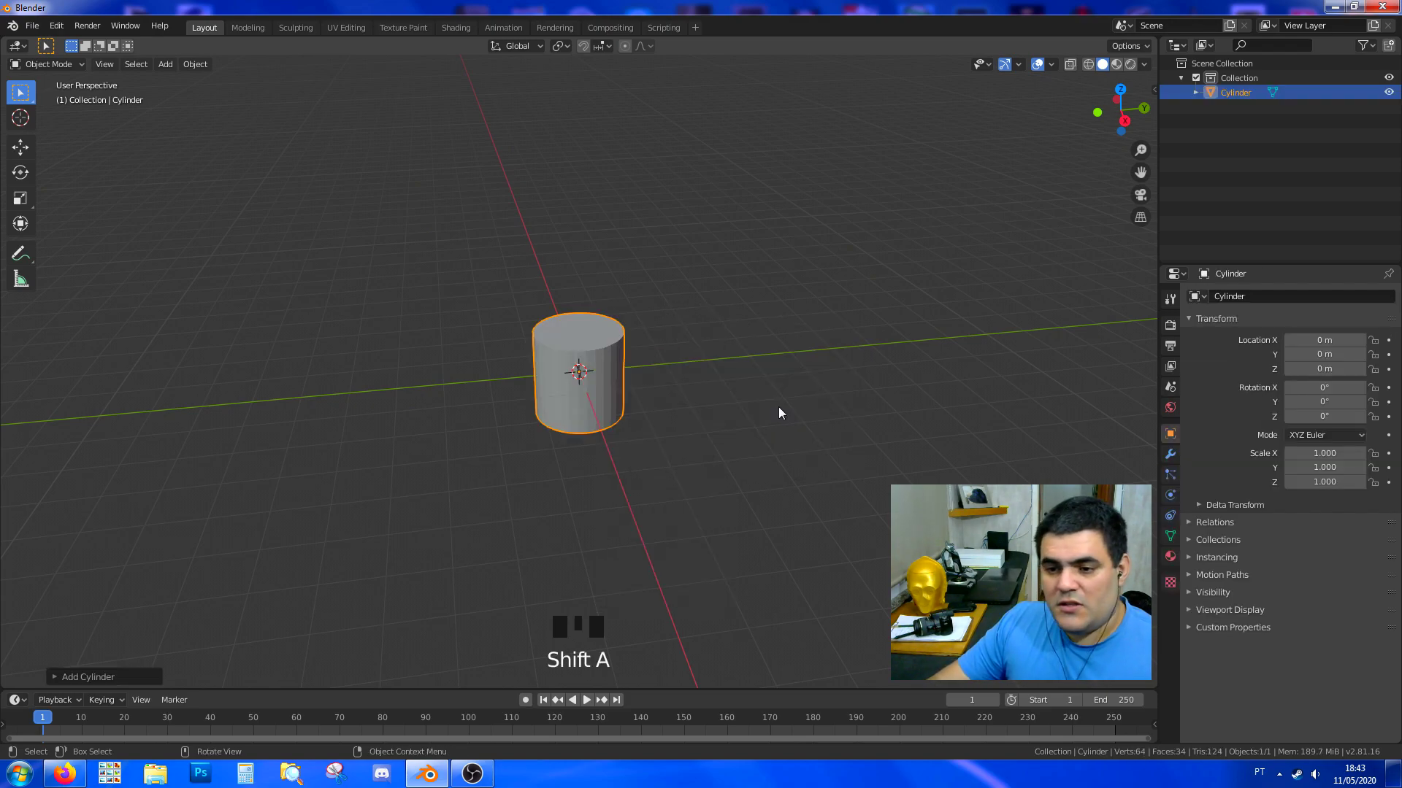
pyautogui.click(105, 677)
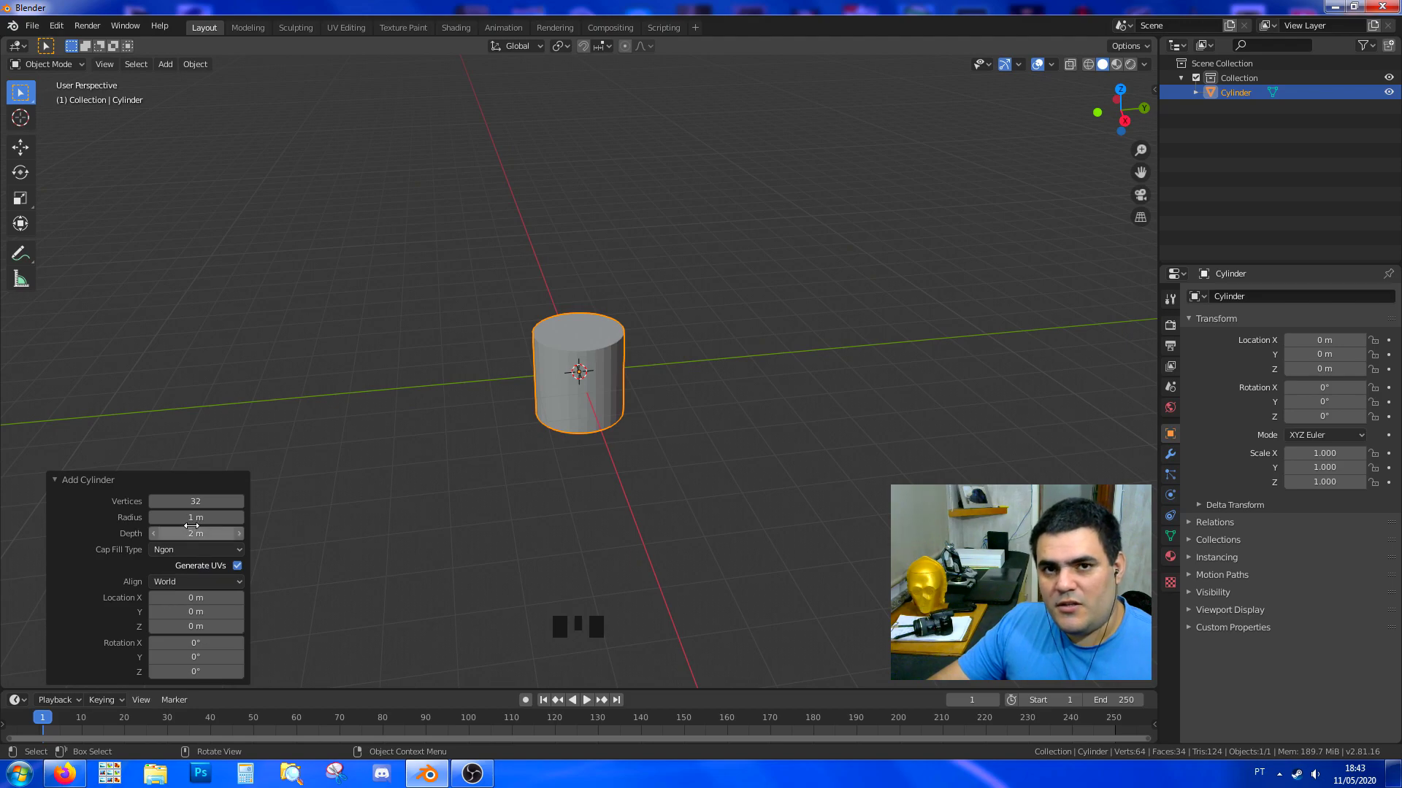
pyautogui.click(193, 503)
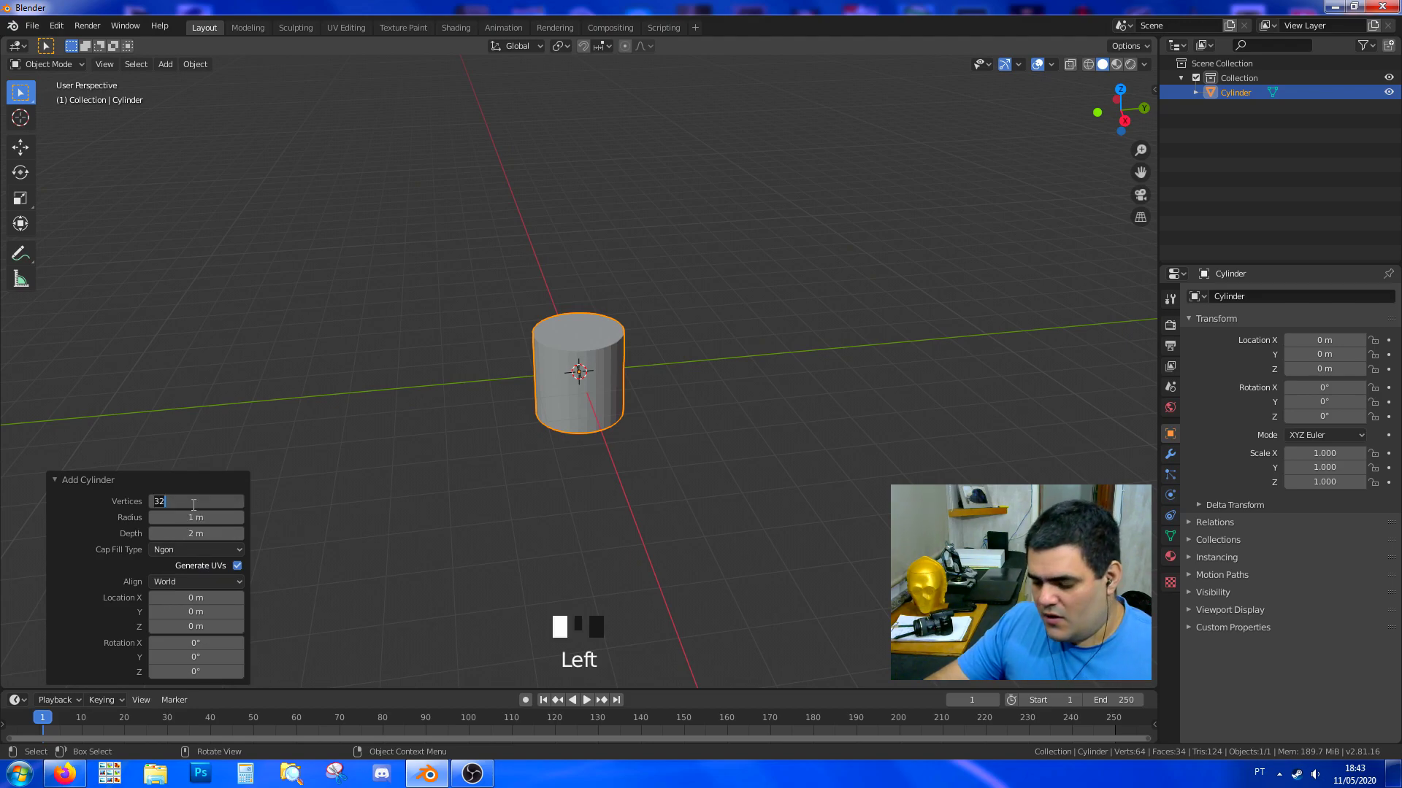
pyautogui.write('8')
pyautogui.press('Return')
pyautogui.click(198, 549)
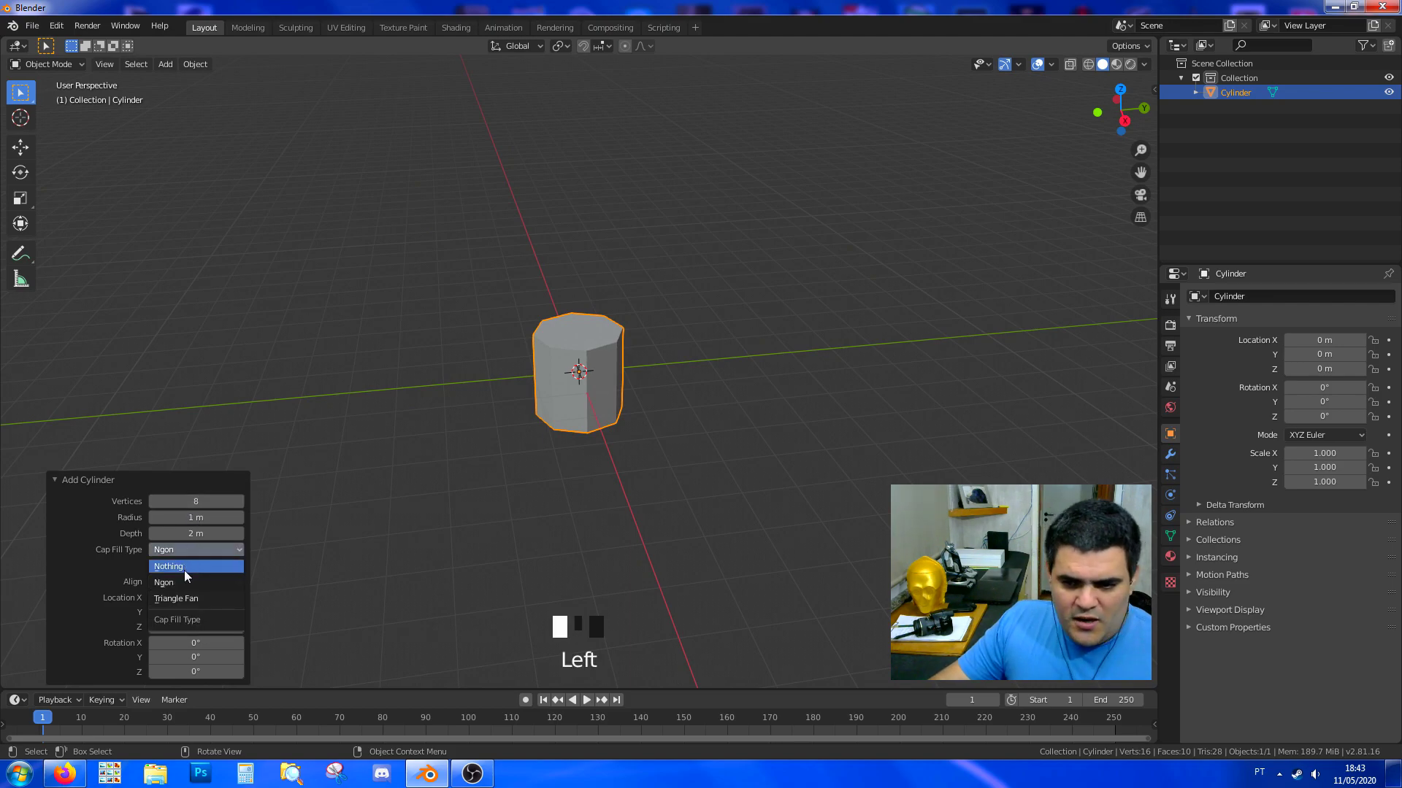
pyautogui.click(189, 567)
# - Enter Edit Mode on the open cylinder and switch to face selection
pyautogui.middleClick(435, 349)
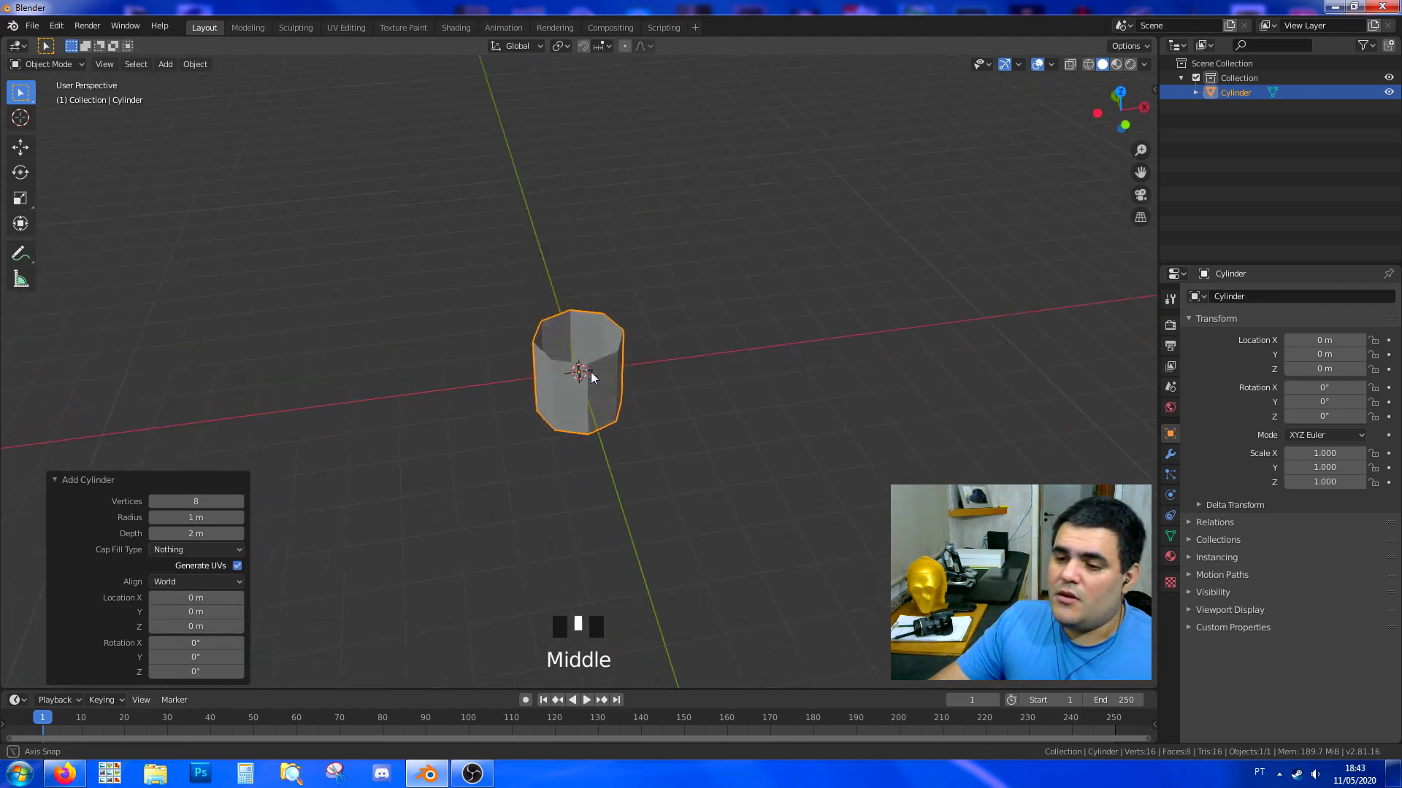
pyautogui.scroll(5, 704, 362)
pyautogui.moveTo(704, 362); pyautogui.dragTo(523, 385, button='middle')
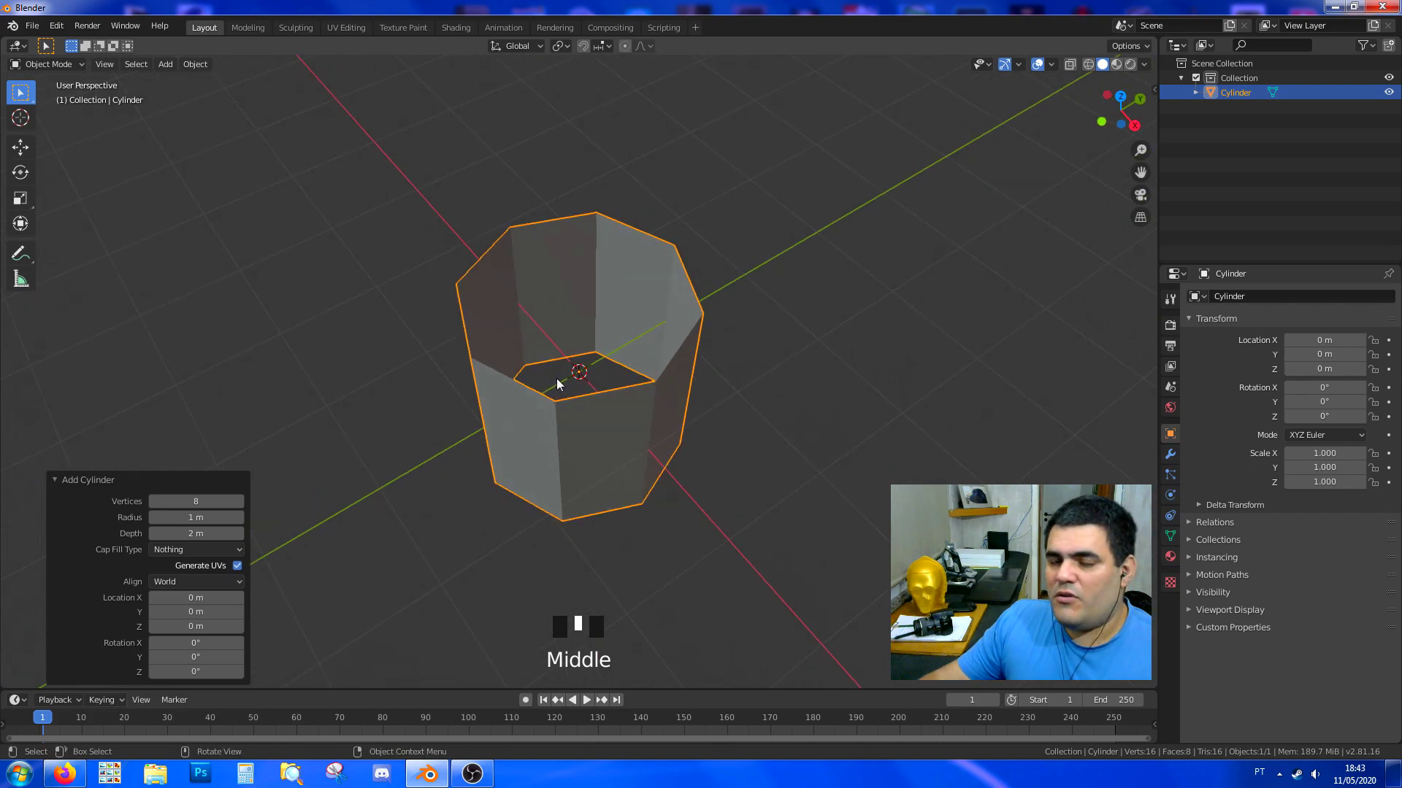
pyautogui.scroll(-3, 556, 379)
pyautogui.moveTo(654, 466); pyautogui.dragTo(628, 447, button='middle')
pyautogui.press('Tab')
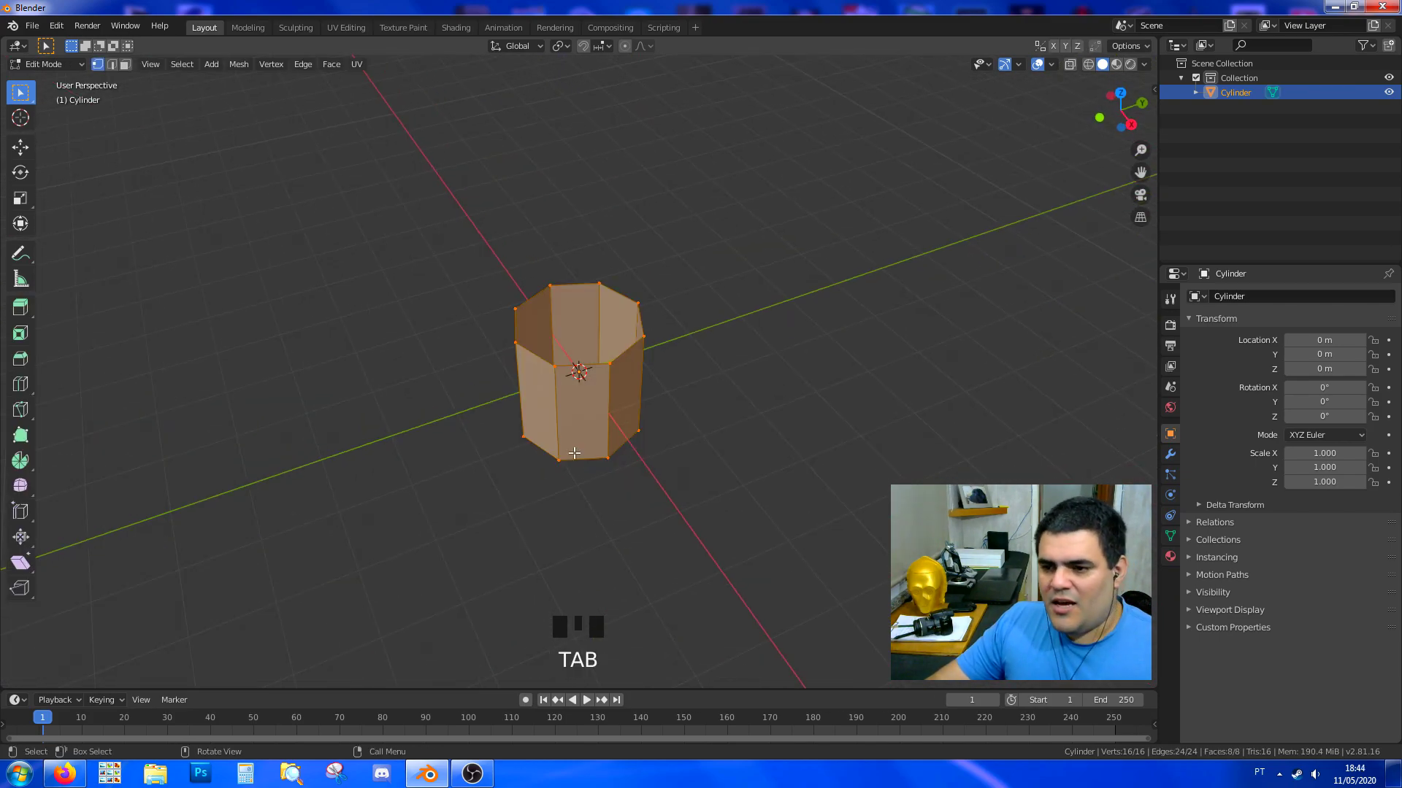
pyautogui.moveTo(537, 451); pyautogui.dragTo(511, 431, button='middle')
pyautogui.press('3')
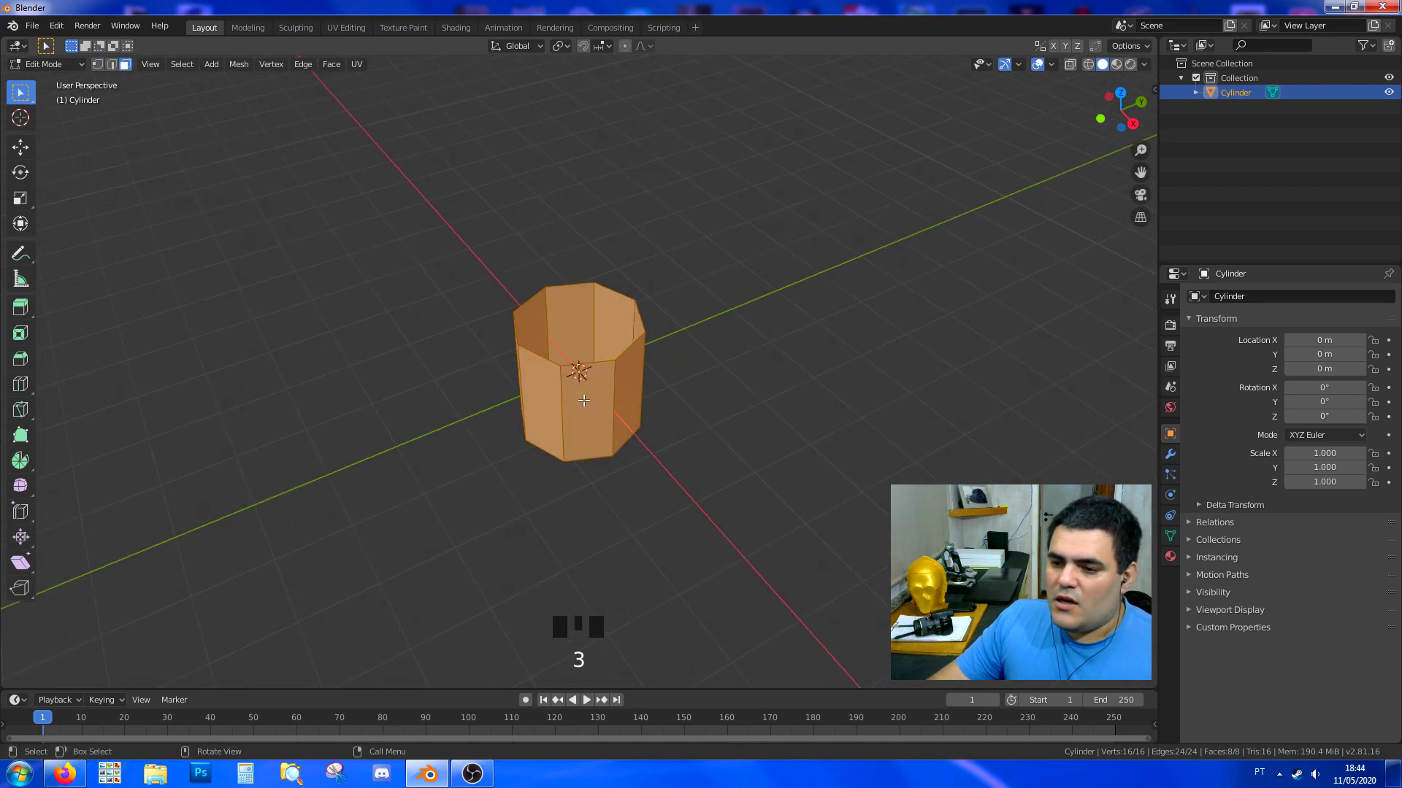
# - Try out selecting a face, a vertex and an edge of the cylinder in the matching selection modes
pyautogui.click(588, 413)
pyautogui.press('1')
pyautogui.press('3')
pyautogui.press('1')
pyautogui.click(556, 364)
pyautogui.press('2')
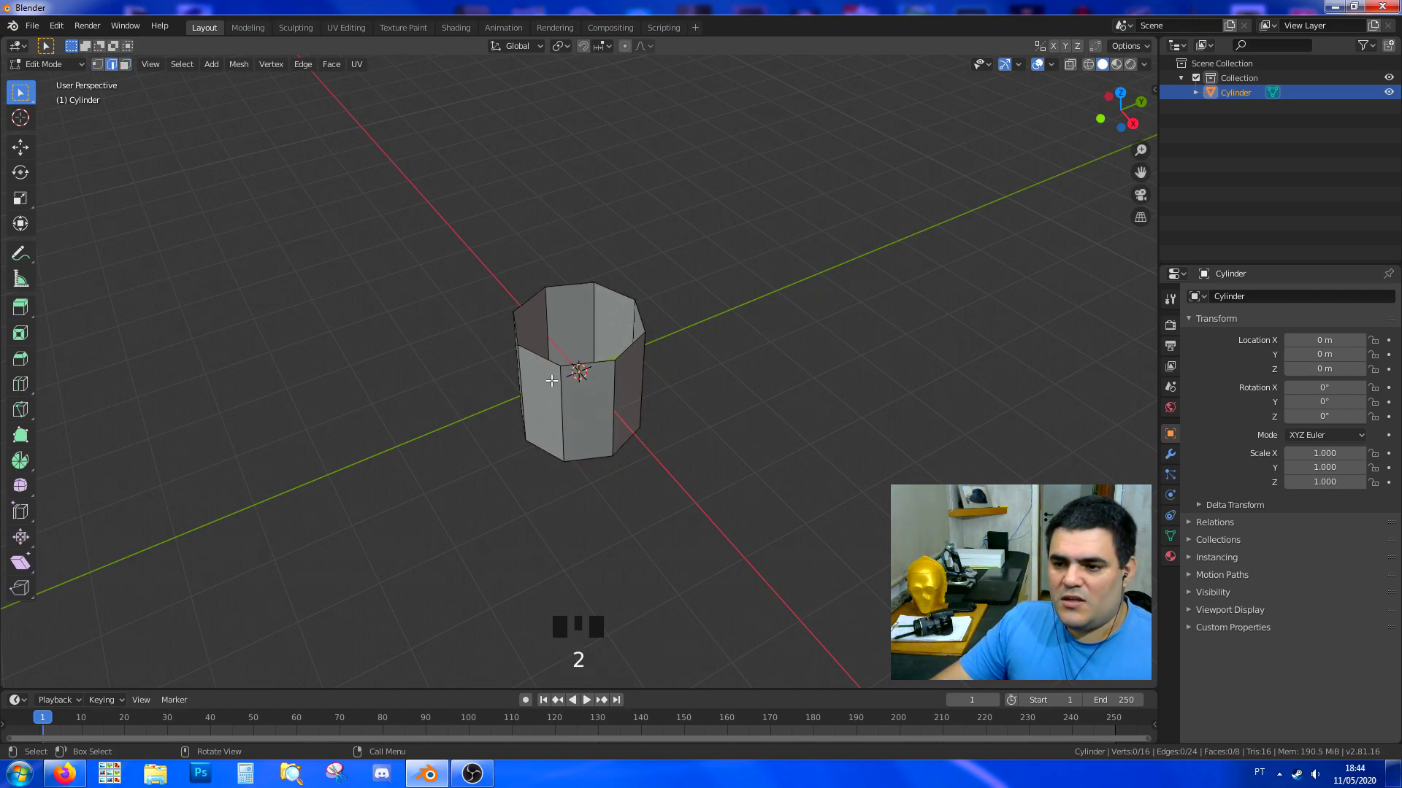
pyautogui.click(569, 369)
# - Select four adjacent side faces of the cylinder and delete them, leaving an open half shell
pyautogui.press('3')
pyautogui.click(570, 392)
pyautogui.moveTo(476, 369); pyautogui.dragTo(659, 363, button='middle')
pyautogui.keyDown('shift'); pyautogui.click(552, 396); pyautogui.keyUp('shift')
pyautogui.keyDown('shift'); pyautogui.click(546, 391); pyautogui.keyUp('shift')
pyautogui.keyDown('shift'); pyautogui.click(535, 384); pyautogui.keyUp('shift')
pyautogui.click(614, 386)
pyautogui.keyDown('ctrl'); pyautogui.click(659, 363); pyautogui.keyUp('ctrl')
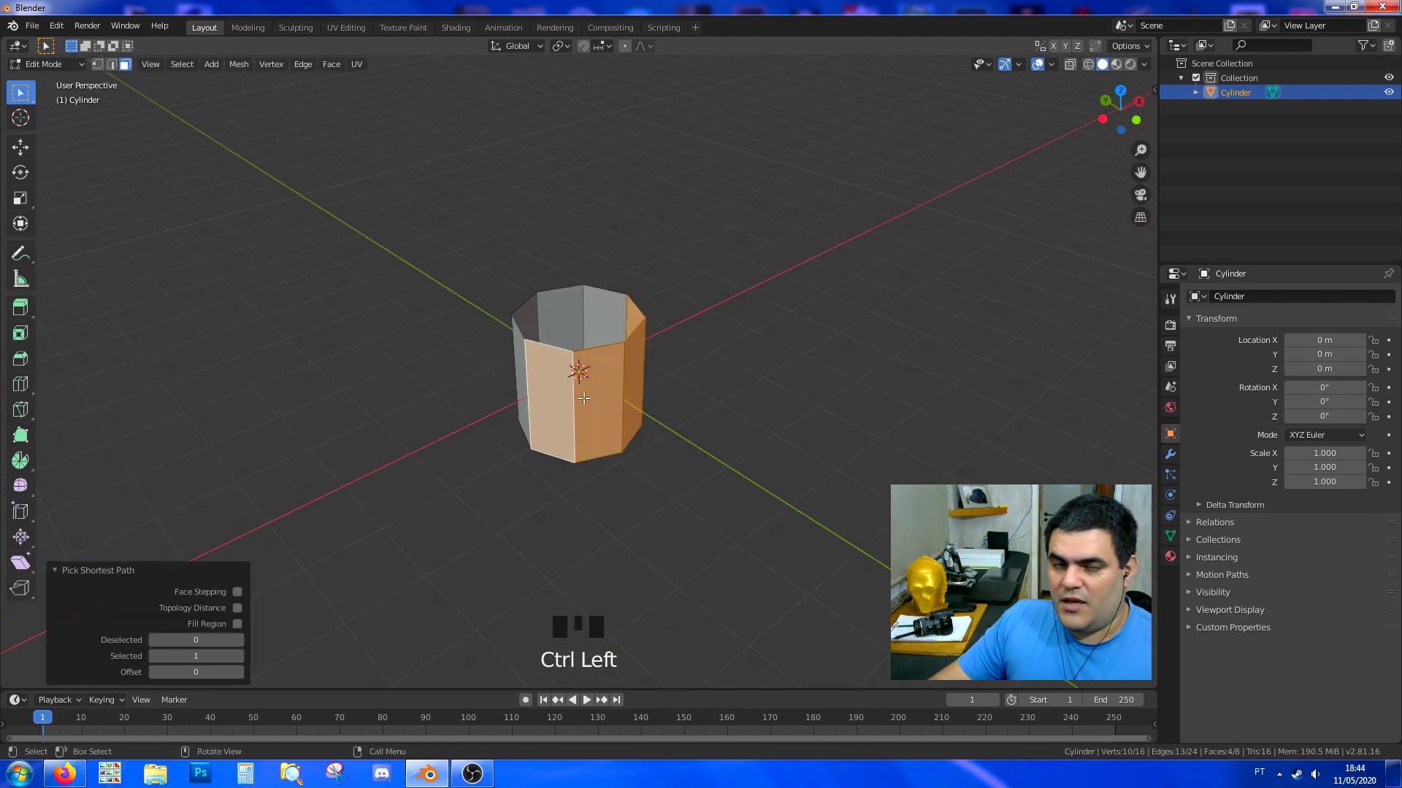
pyautogui.moveTo(694, 378); pyautogui.dragTo(500, 377, button='middle')
pyautogui.press('x')
pyautogui.click(498, 401)
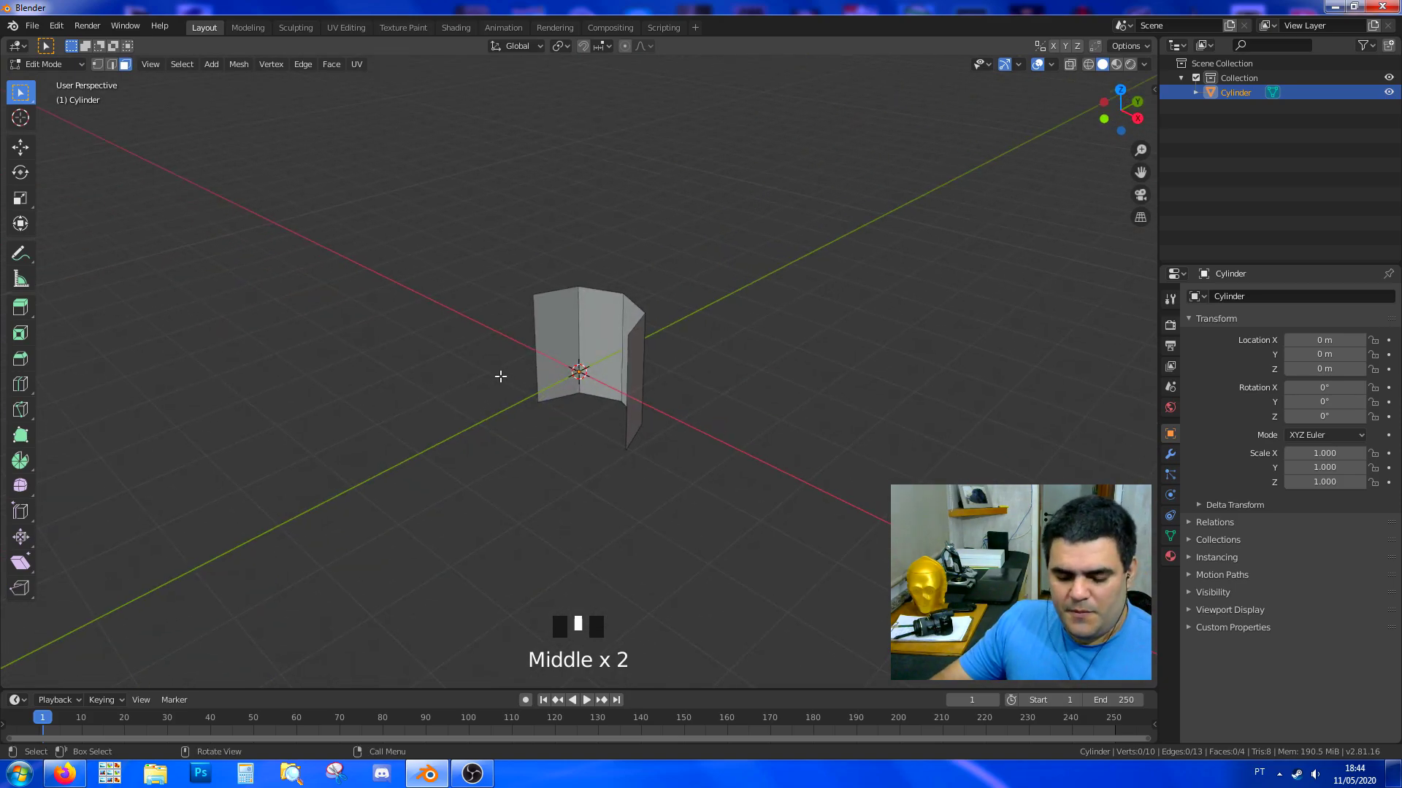
# - Select the whole half shell and rotate it 90° around the global Y axis
pyautogui.press('a')
pyautogui.moveTo(500, 377); pyautogui.dragTo(632, 410, button='middle')
pyautogui.scroll(3, 632, 409)
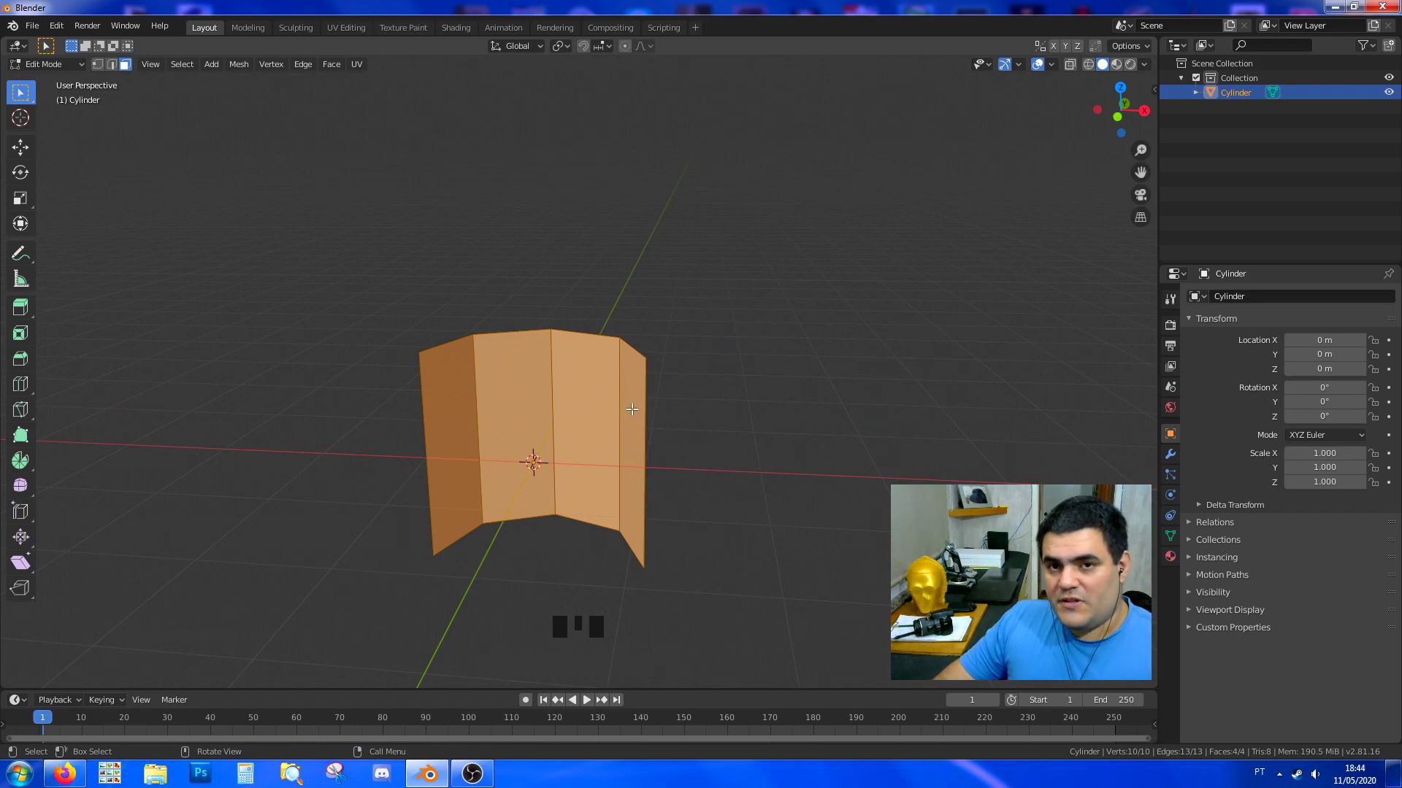
pyautogui.press('r')
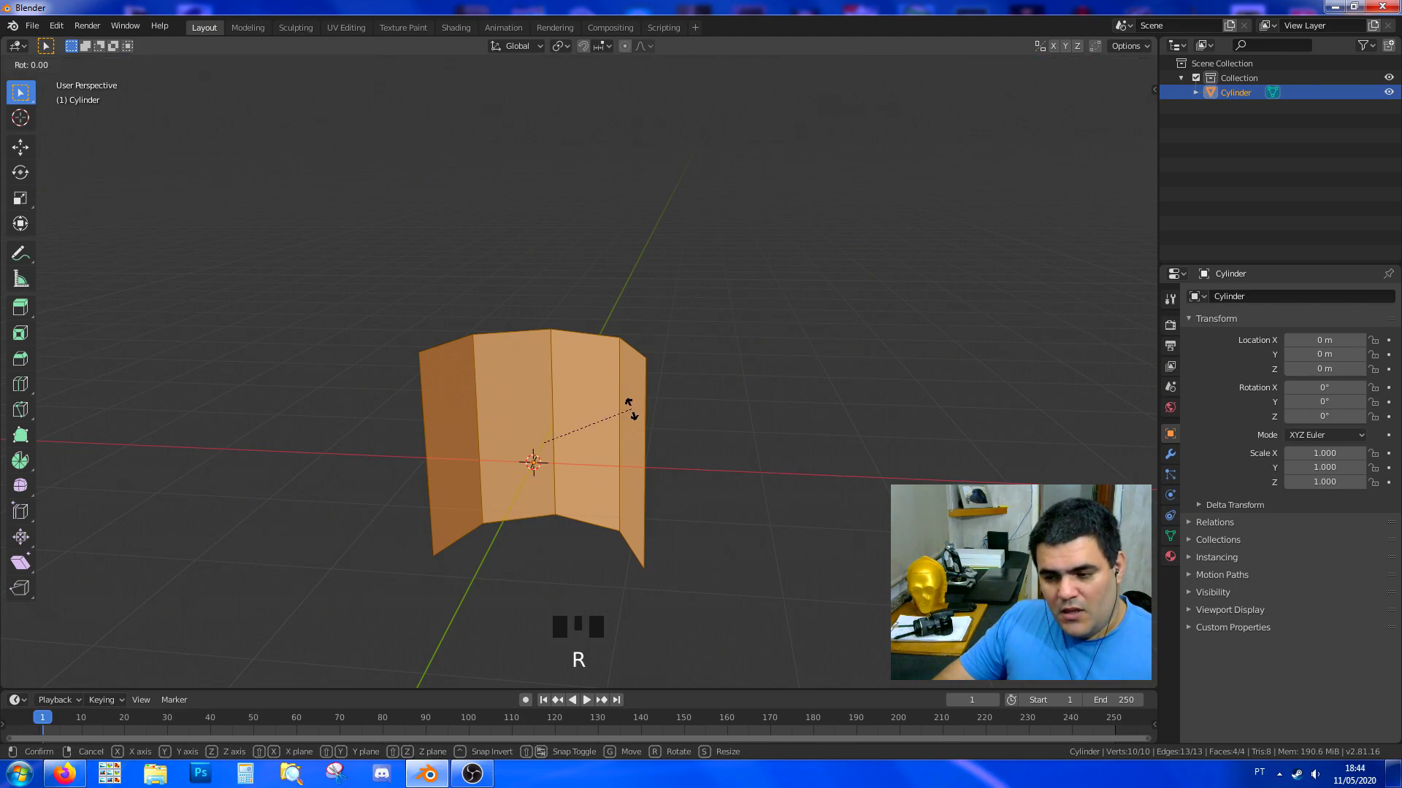
pyautogui.press('y')
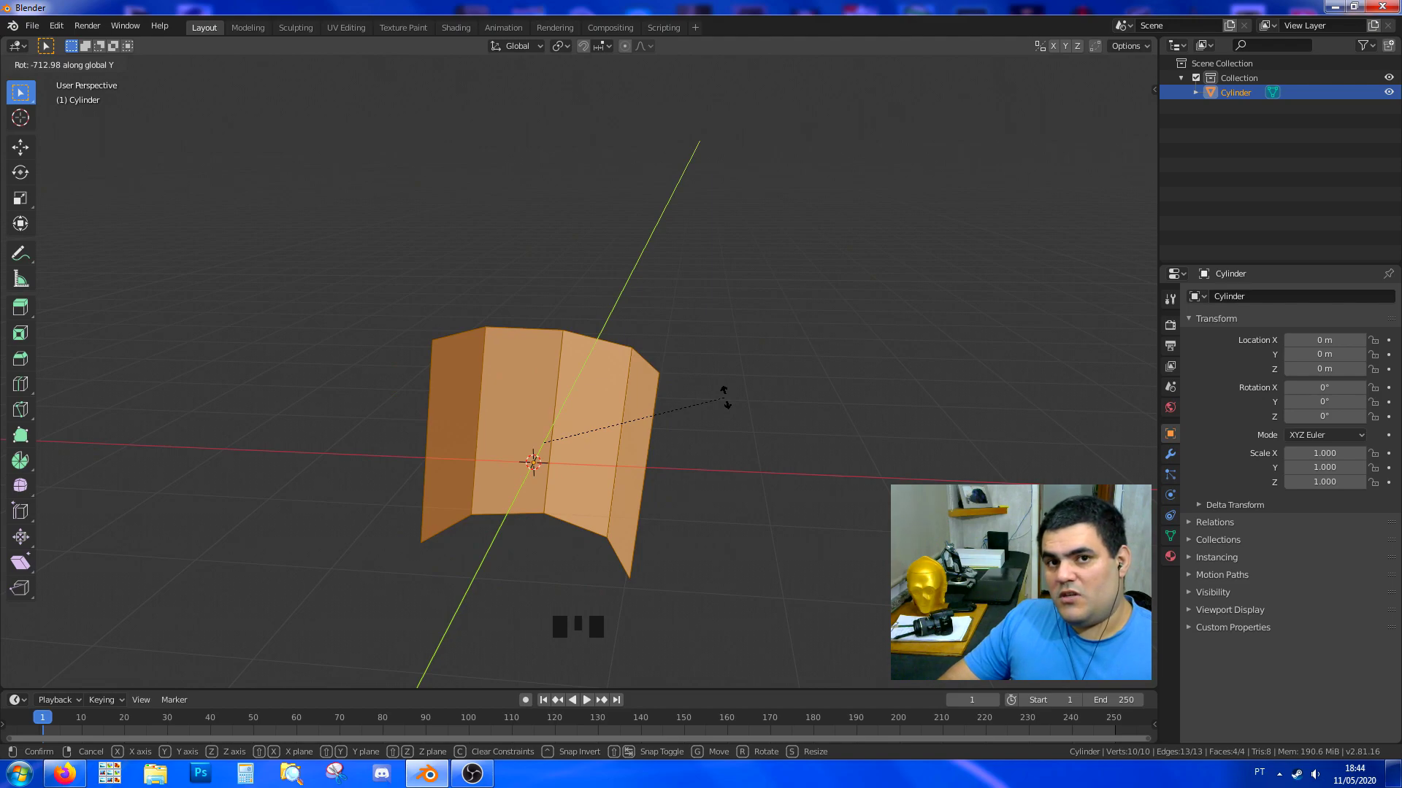
pyautogui.write('90')
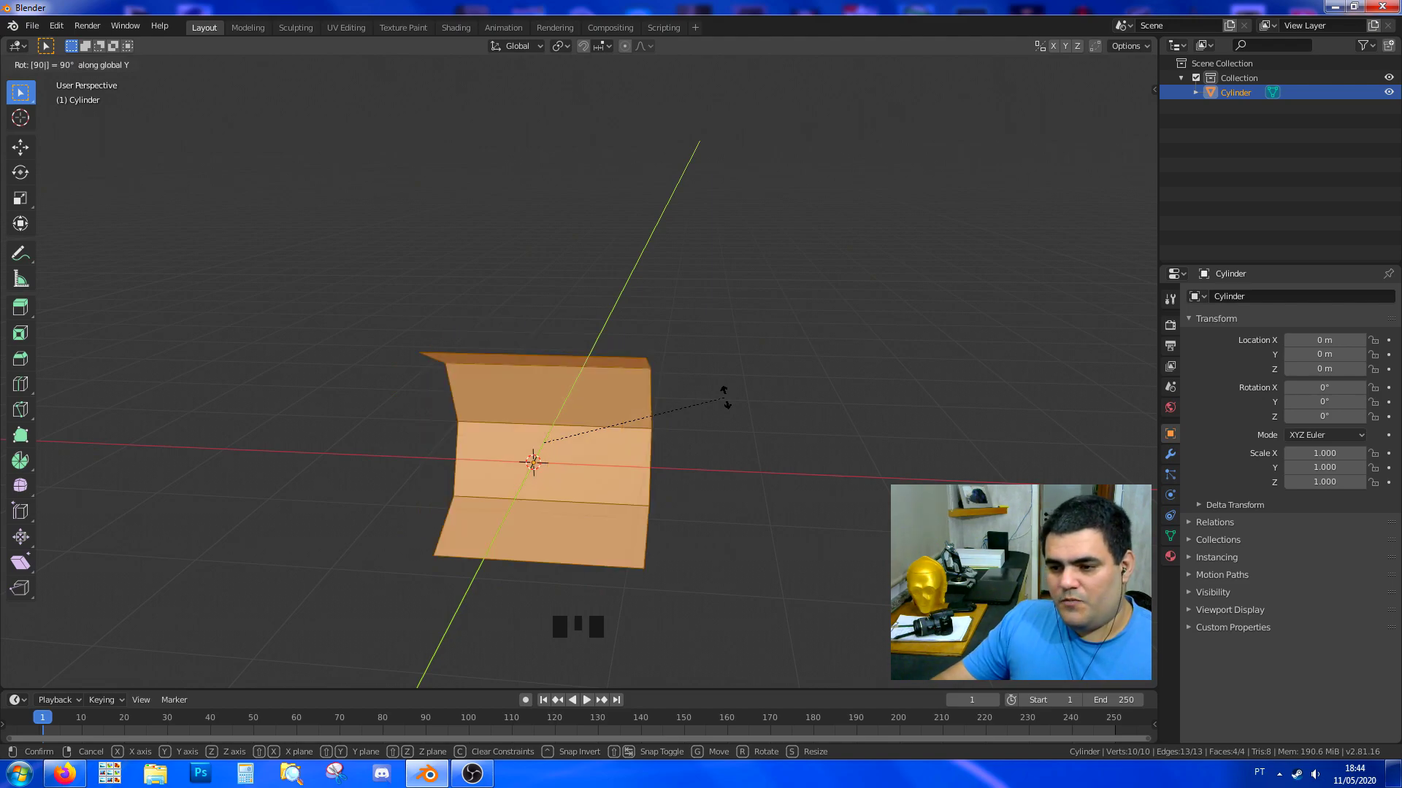
pyautogui.press('Return')
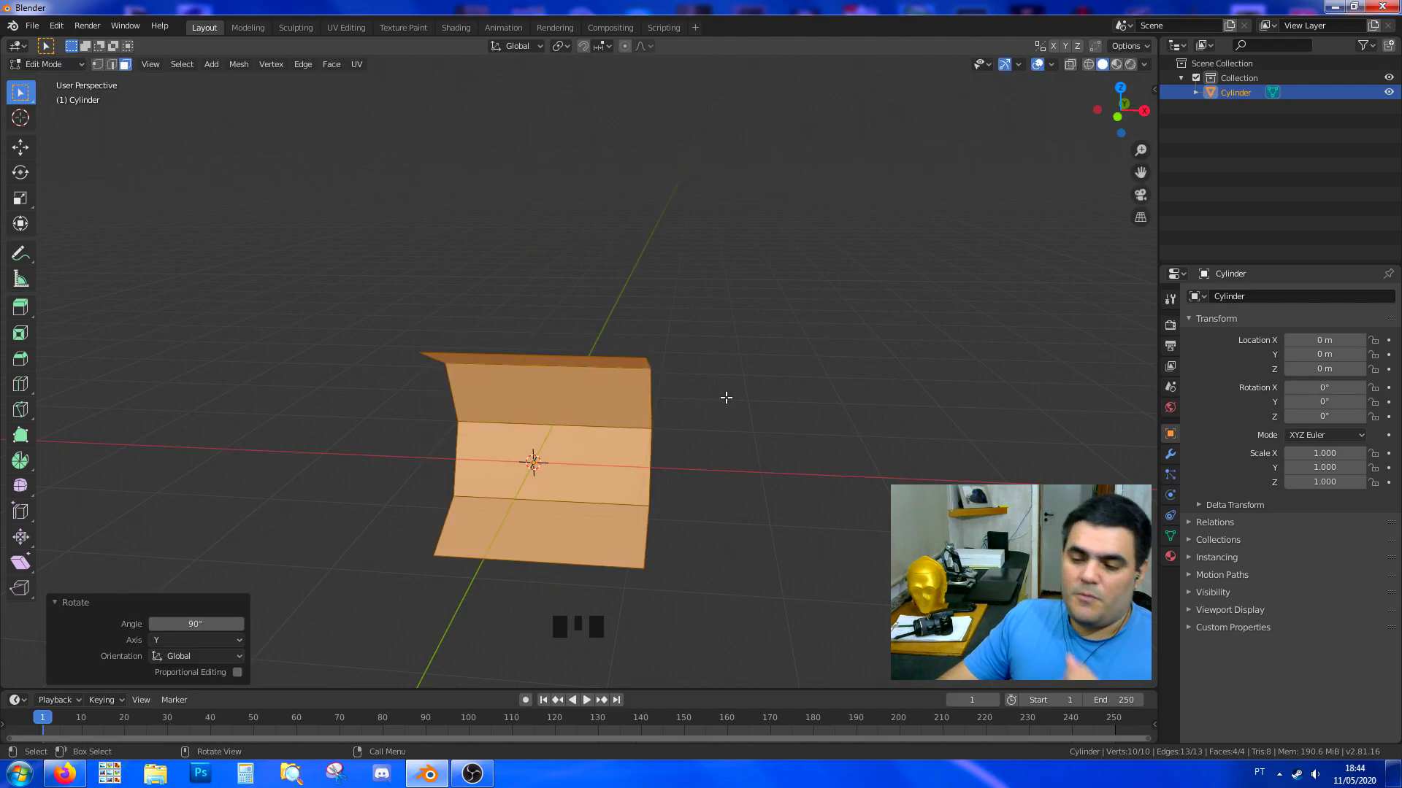
# - Select the upper free edge of the half shell and move it about 1.61 m along the X axis
pyautogui.moveTo(726, 398); pyautogui.dragTo(541, 477, button='middle')
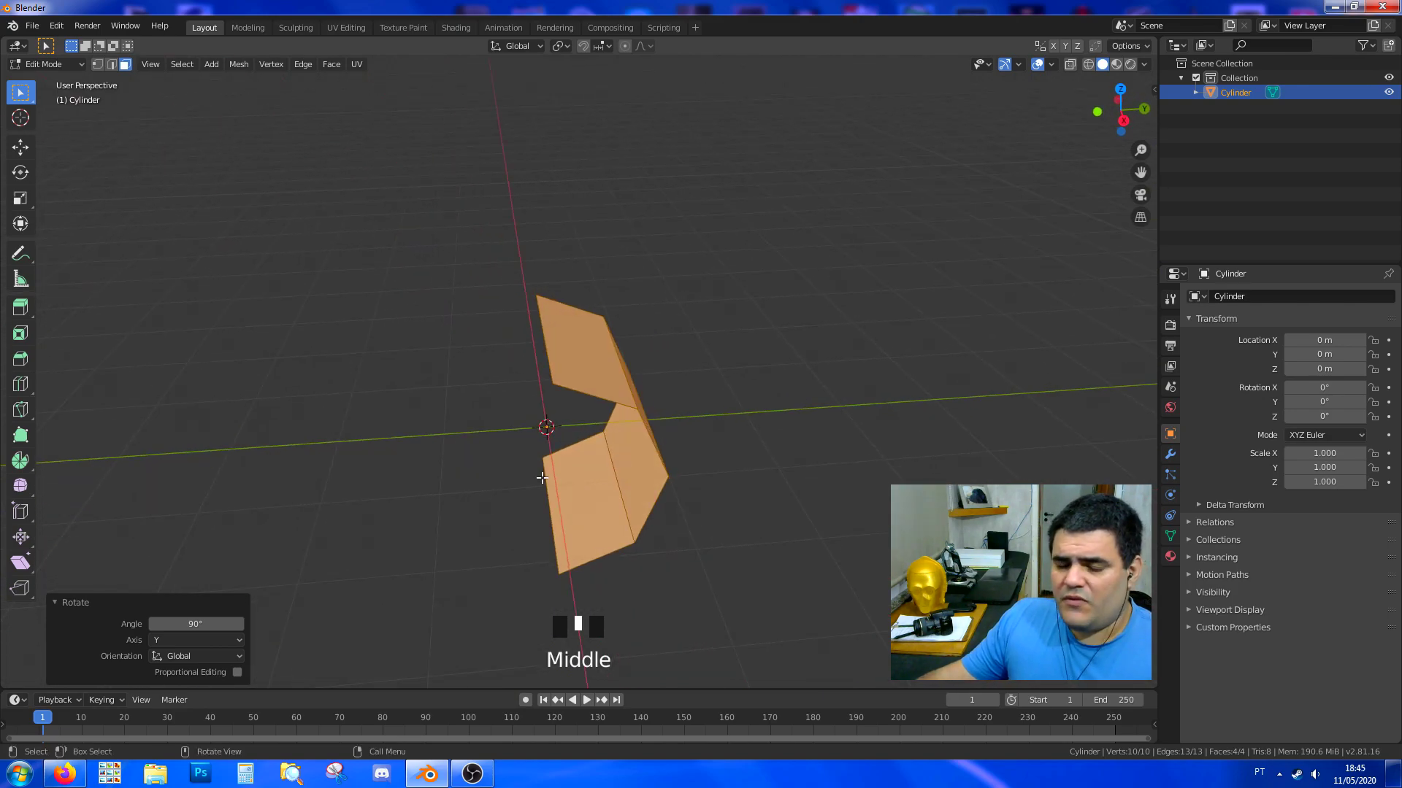
pyautogui.scroll(2, 265, 551)
pyautogui.moveTo(266, 550); pyautogui.dragTo(610, 446, button='middle')
pyautogui.press('Tab')
pyautogui.press('Tab')
pyautogui.press('2')
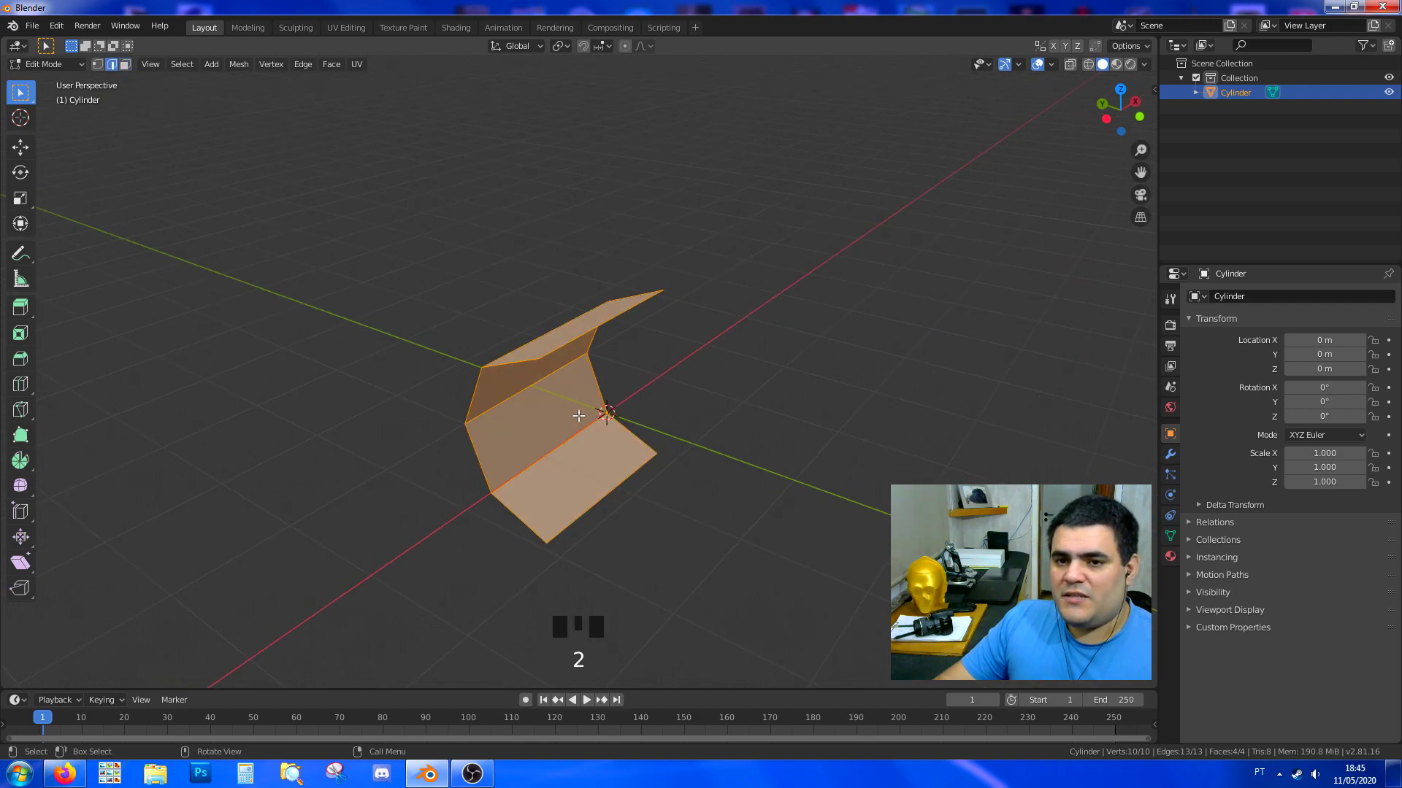
pyautogui.click(566, 358)
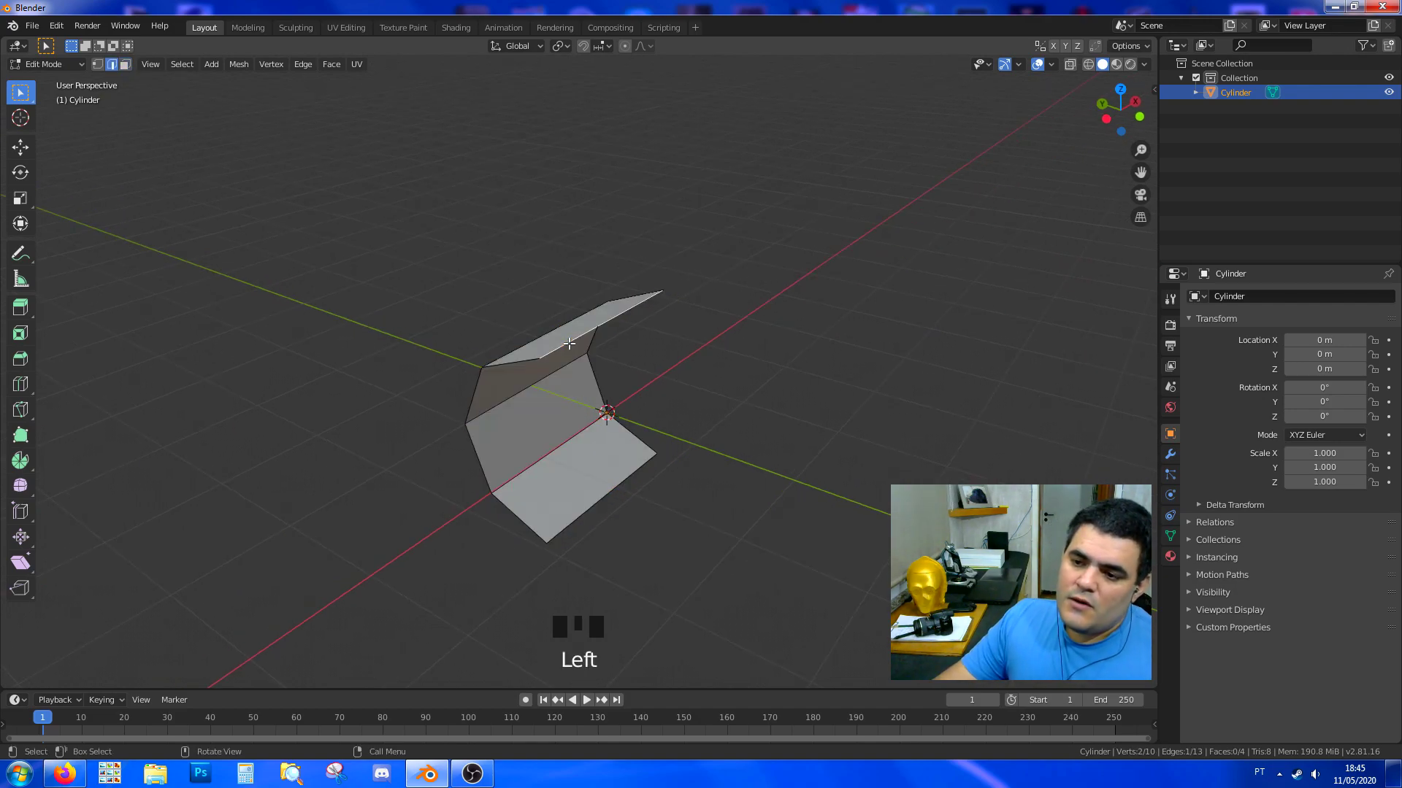
pyautogui.moveTo(619, 392); pyautogui.dragTo(610, 344, button='middle')
pyautogui.scroll(2, 631, 383)
pyautogui.click(580, 310)
pyautogui.moveTo(743, 300); pyautogui.dragTo(685, 291, button='middle')
pyautogui.keyDown('shift'); pyautogui.moveTo(834, 315); pyautogui.dragTo(798, 350, button='middle'); pyautogui.keyUp('shift')
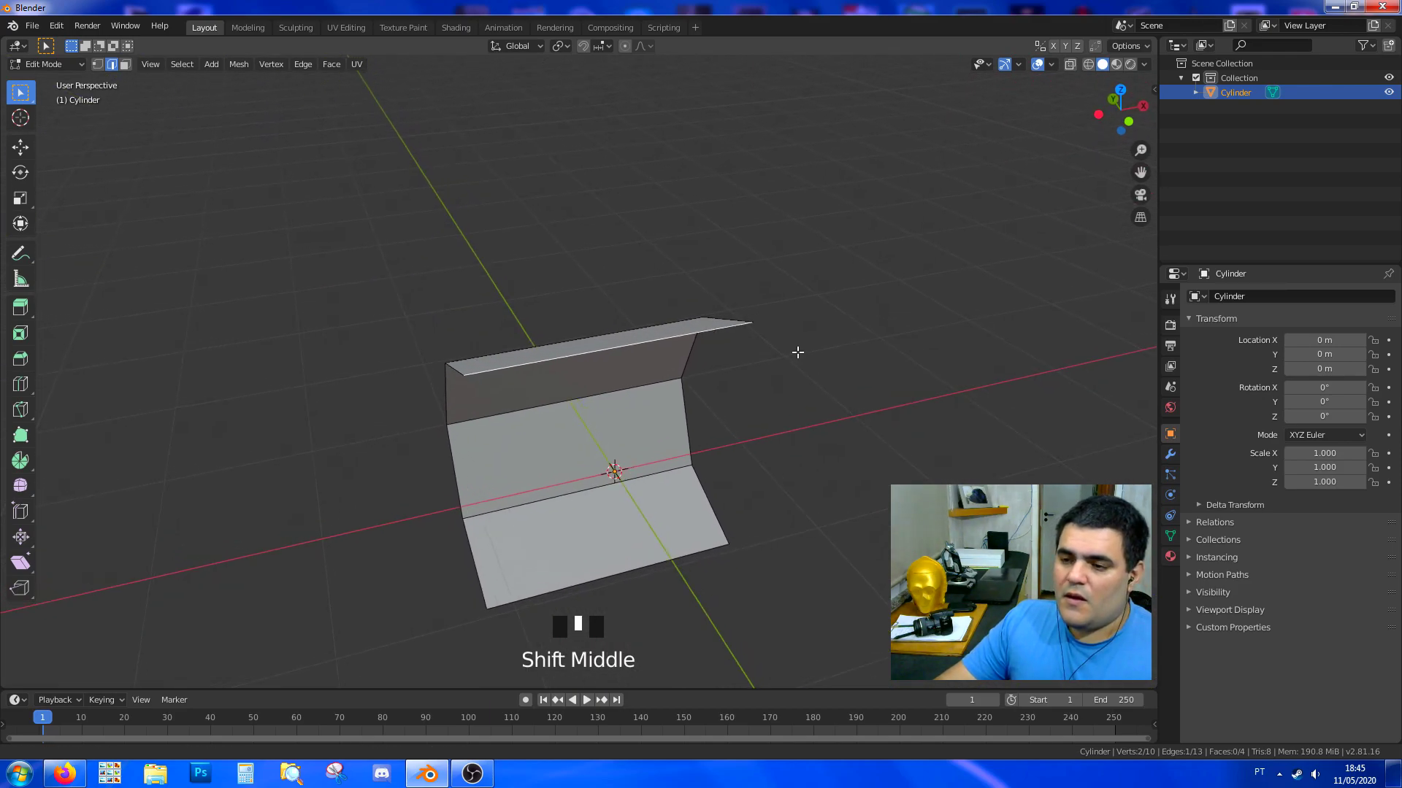
pyautogui.scroll(-2, 613, 438)
pyautogui.moveTo(613, 438); pyautogui.dragTo(534, 431, button='middle')
pyautogui.press('g')
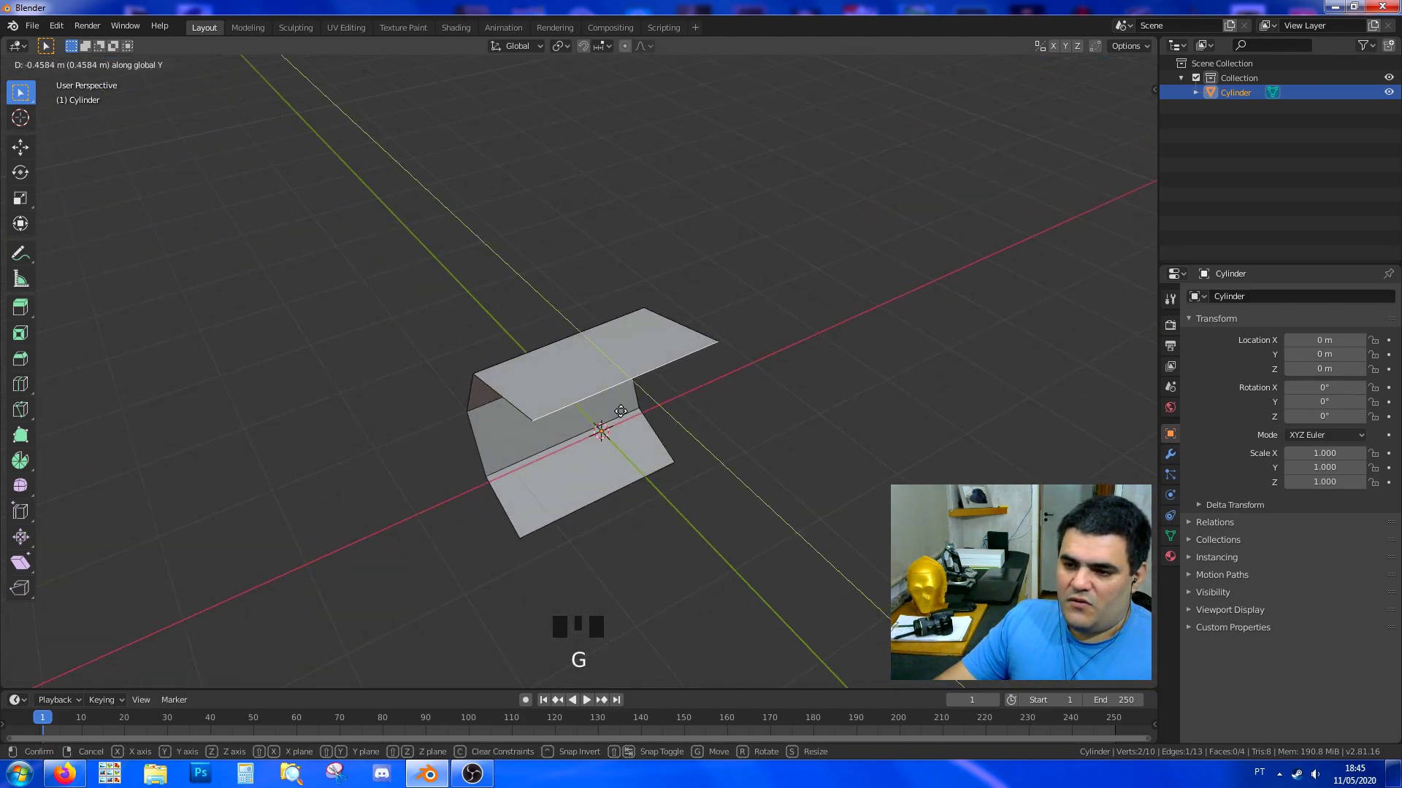
pyautogui.click(673, 381)
# - Shift the inner fold edges of the half shell along X, moving the middle one about 0.6 m
pyautogui.moveTo(673, 382); pyautogui.dragTo(566, 427, button='middle')
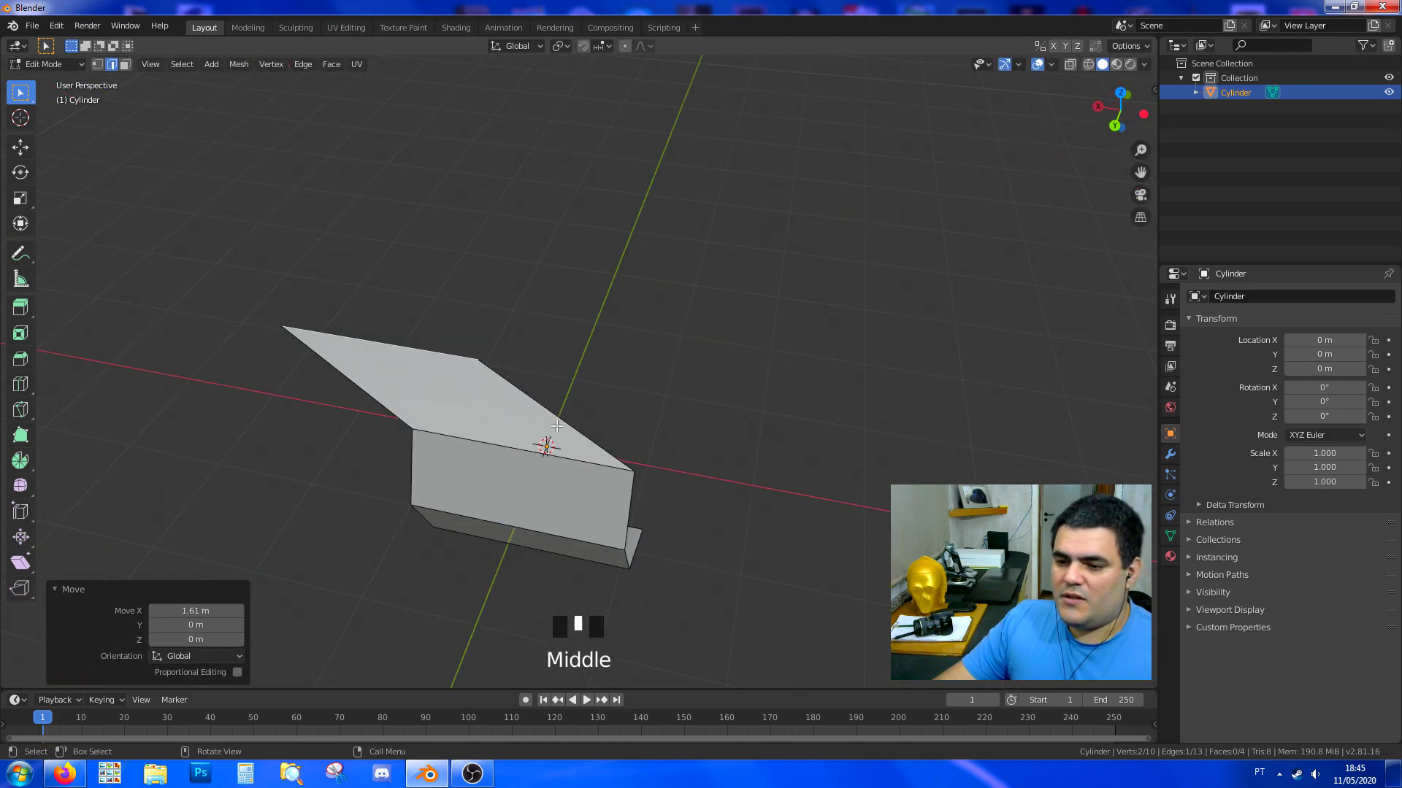
pyautogui.click(544, 438)
pyautogui.click(528, 462)
pyautogui.press('g')
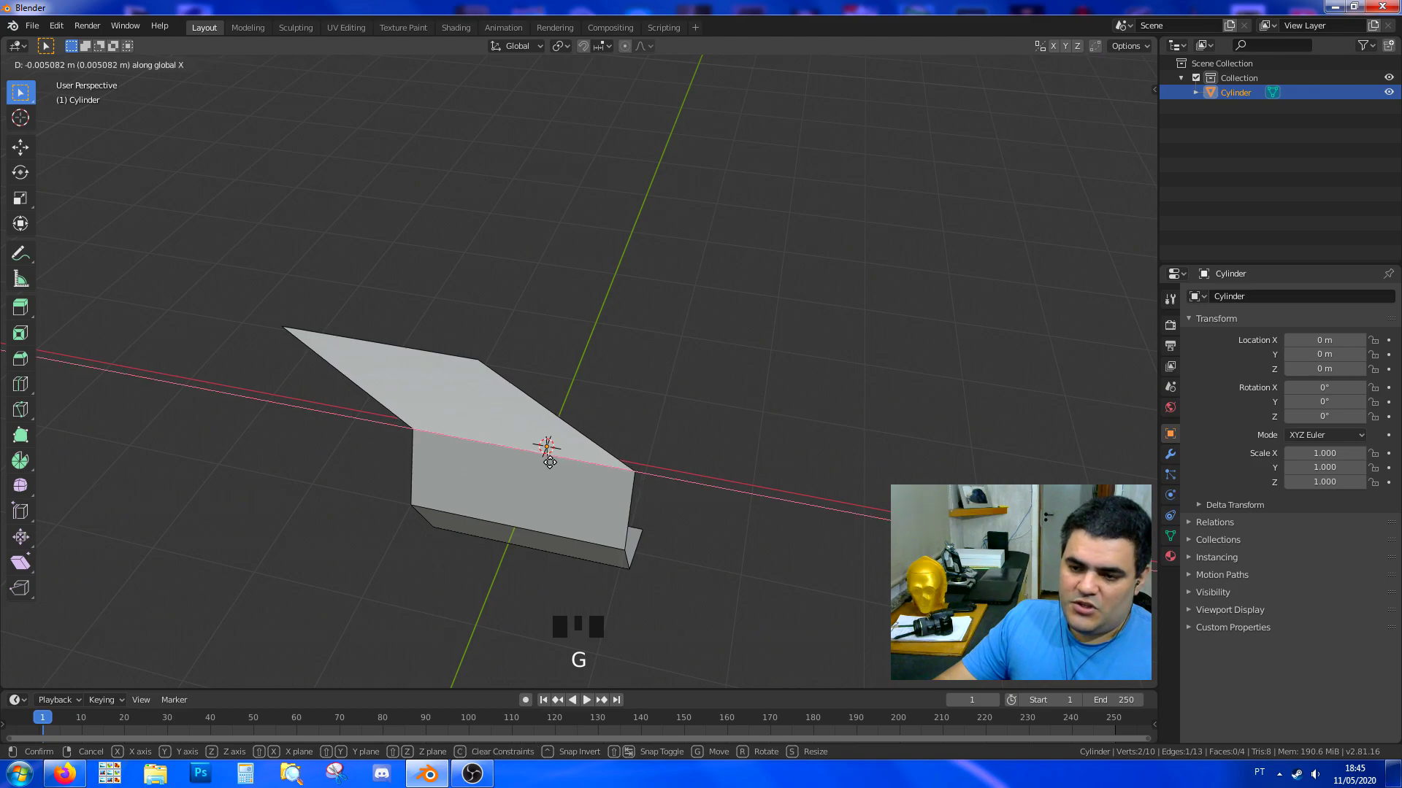
pyautogui.click(516, 554)
pyautogui.press('g')
pyautogui.click(471, 519)
pyautogui.moveTo(482, 519); pyautogui.dragTo(807, 524, button='middle')
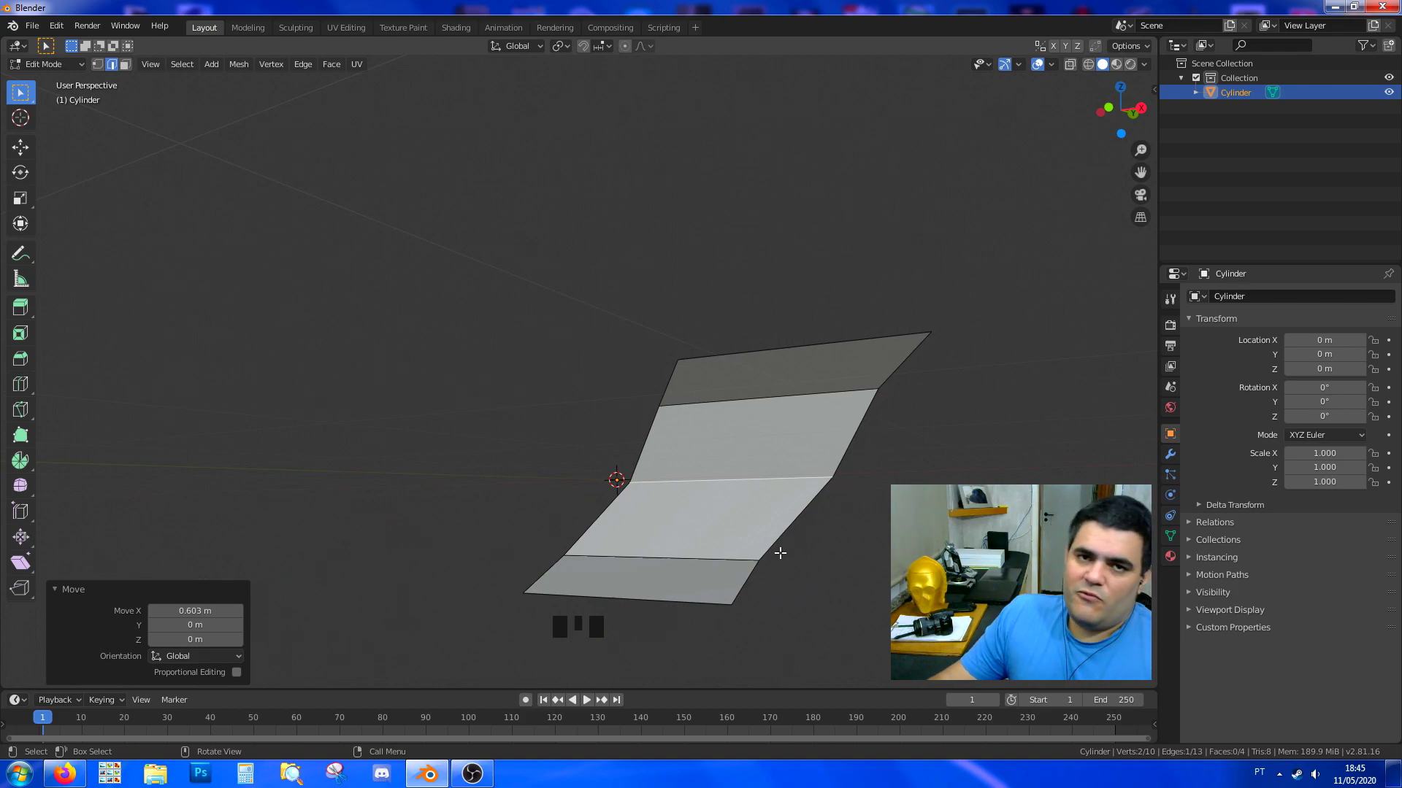
# - Undo the edge moves made on the half shell
pyautogui.hotkey('ctrl', 'z')
pyautogui.hotkey('ctrl', 'z')
pyautogui.hotkey('ctrl', 'z')
pyautogui.hotkey('ctrl', 'z')
pyautogui.hotkey('ctrl', 'z')
pyautogui.hotkey('ctrl', 'z')
pyautogui.hotkey('ctrl', 'z')
pyautogui.hotkey('ctrl', 'z')
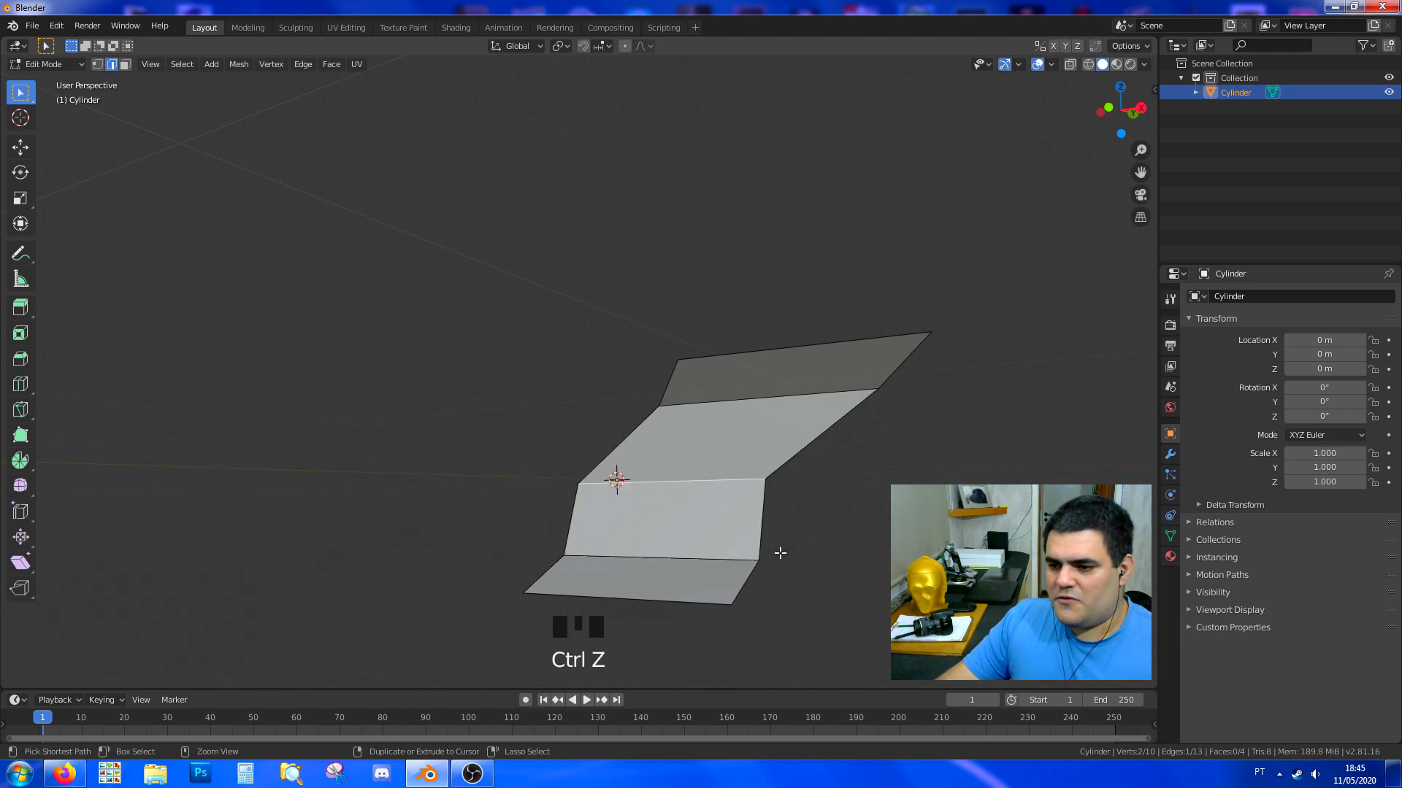
# - Deselect the half shell's geometry and turn on proportional editing with Linear falloff
pyautogui.moveTo(773, 554)
pyautogui.mouseDown(button='middle')
pyautogui.moveTo(741, 516)
pyautogui.moveTo(789, 549)
pyautogui.mouseUp(button='middle')
pyautogui.click(791, 551)
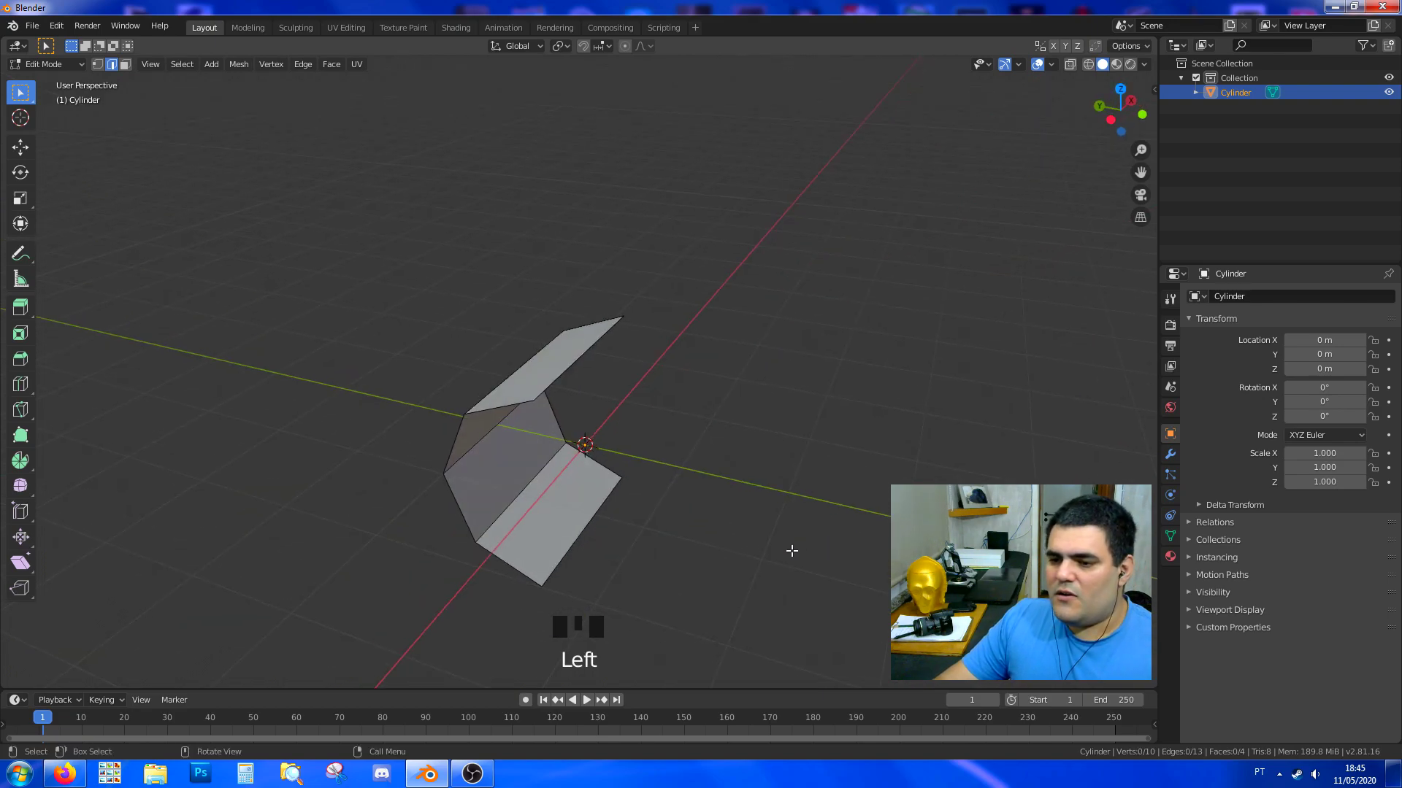
pyautogui.click(626, 48)
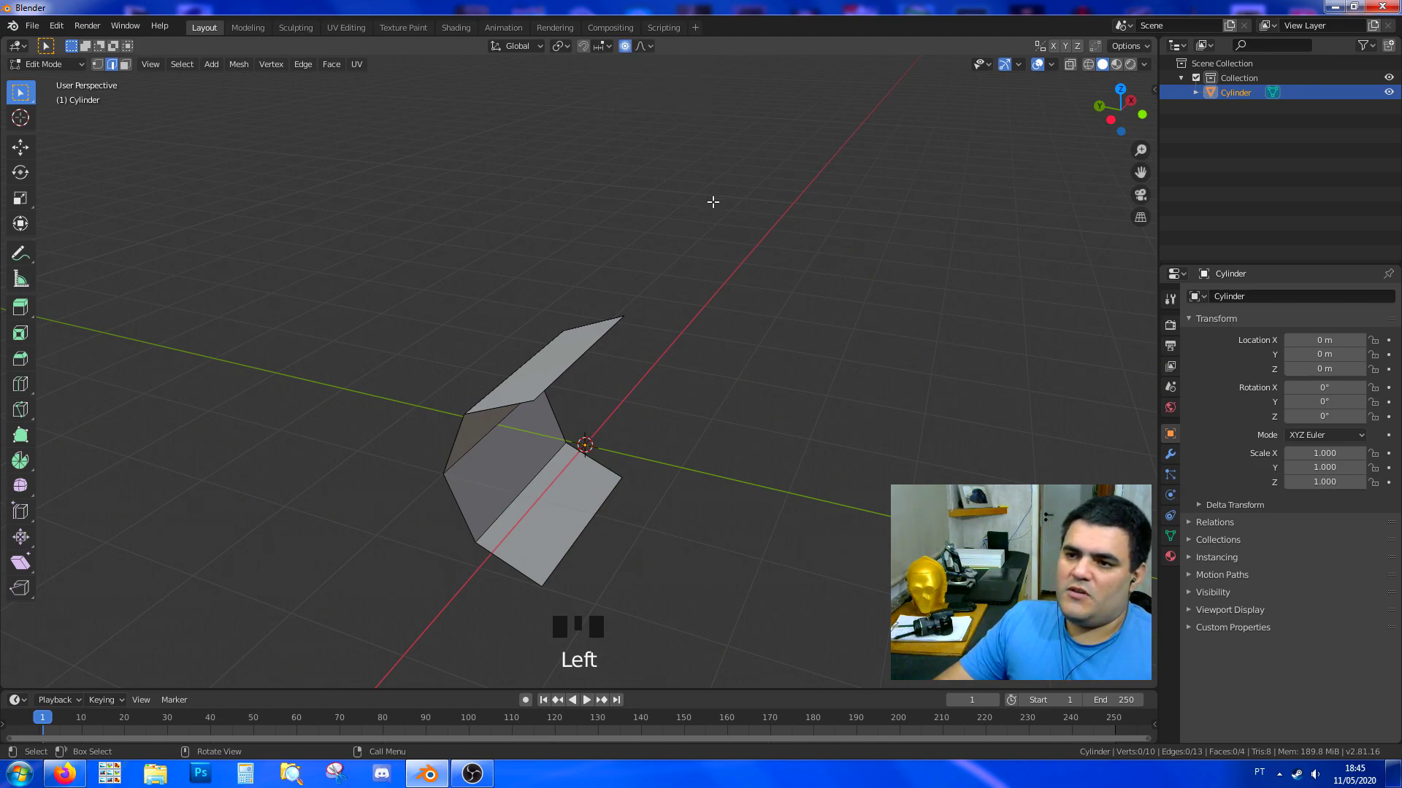
pyautogui.moveTo(714, 202); pyautogui.dragTo(657, 135, button='middle')
pyautogui.click(644, 47)
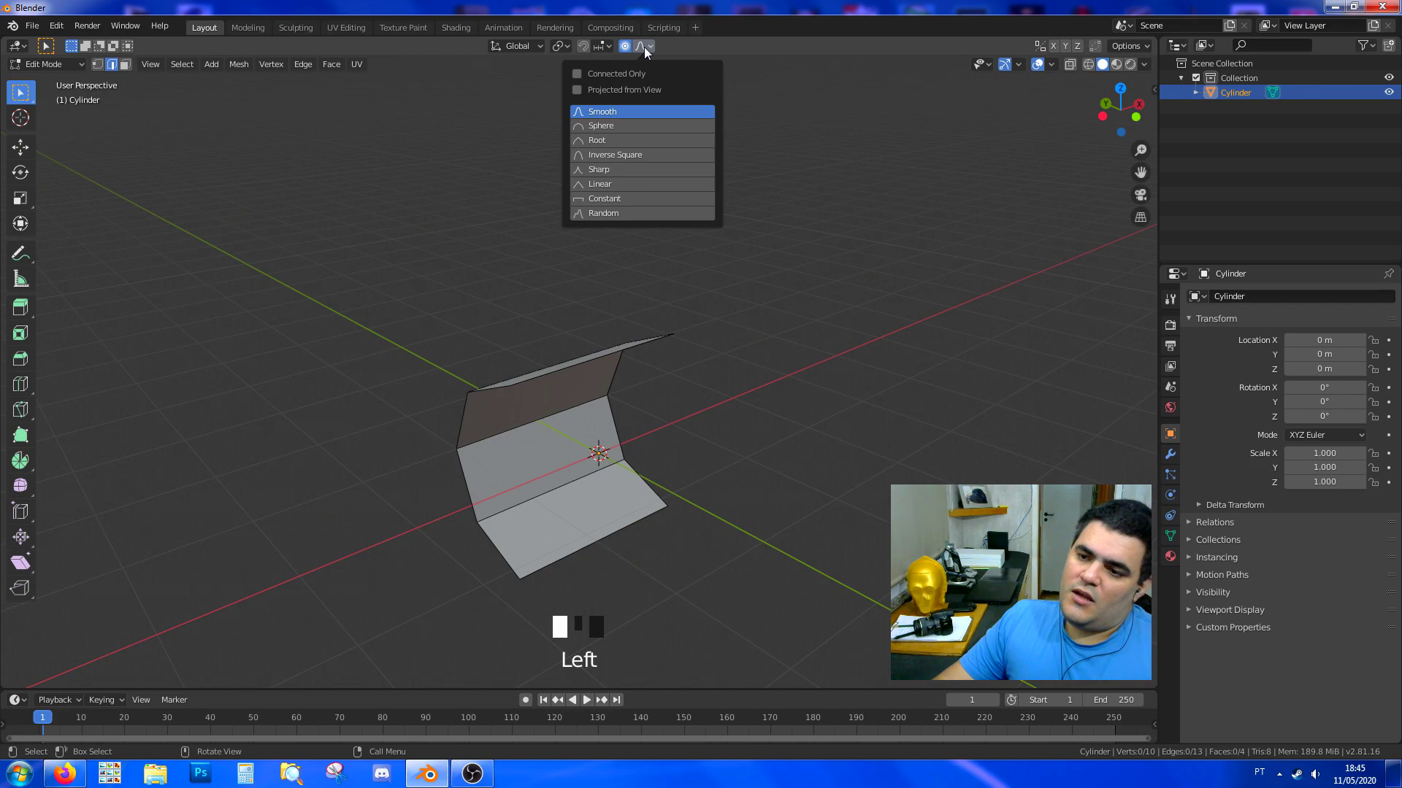
pyautogui.click(660, 185)
pyautogui.moveTo(854, 326); pyautogui.dragTo(823, 338, button='middle')
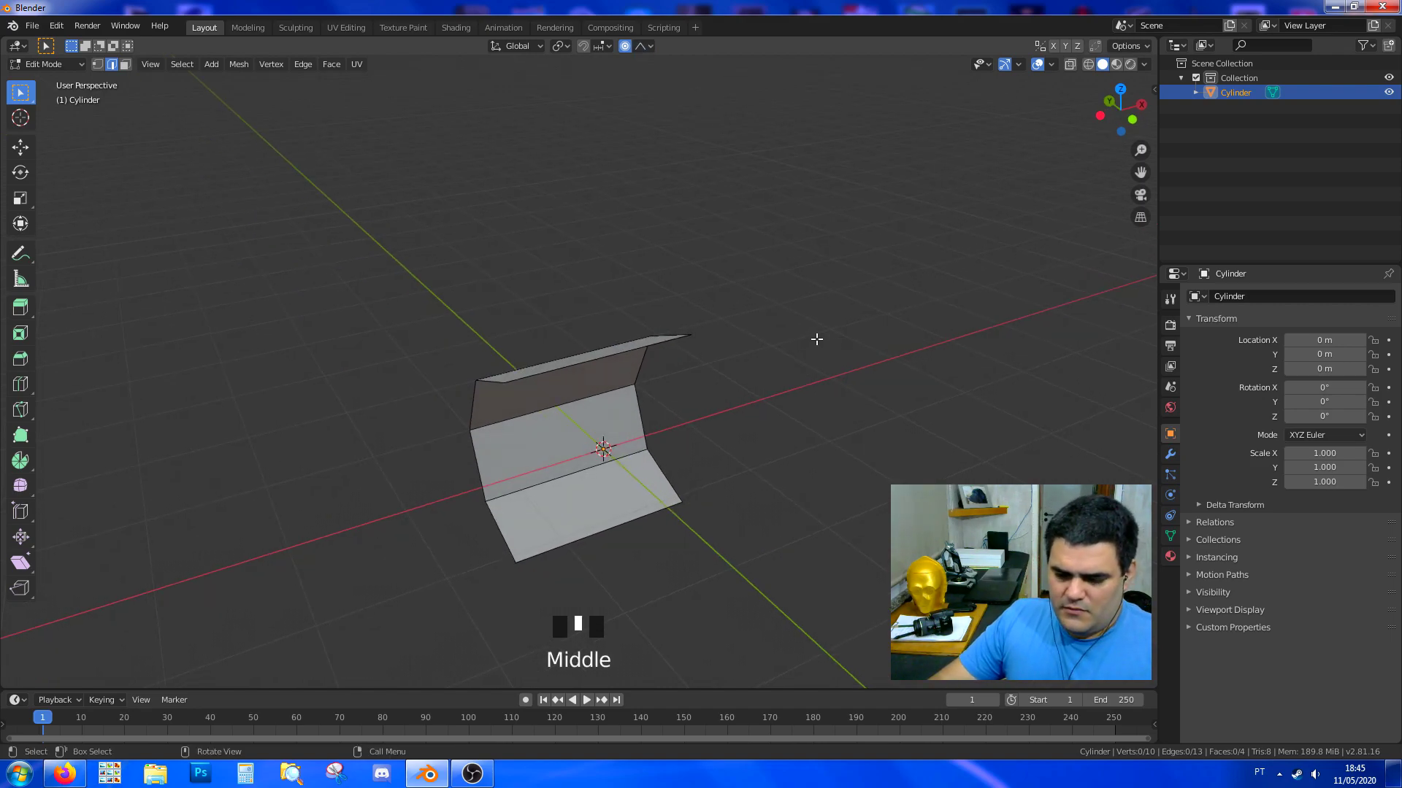
# - Select the half shell's upper free edge and move it about 1.49 m along global X with a proportional size of about 1.95
pyautogui.click(628, 356)
pyautogui.moveTo(628, 356); pyautogui.dragTo(624, 467, button='middle')
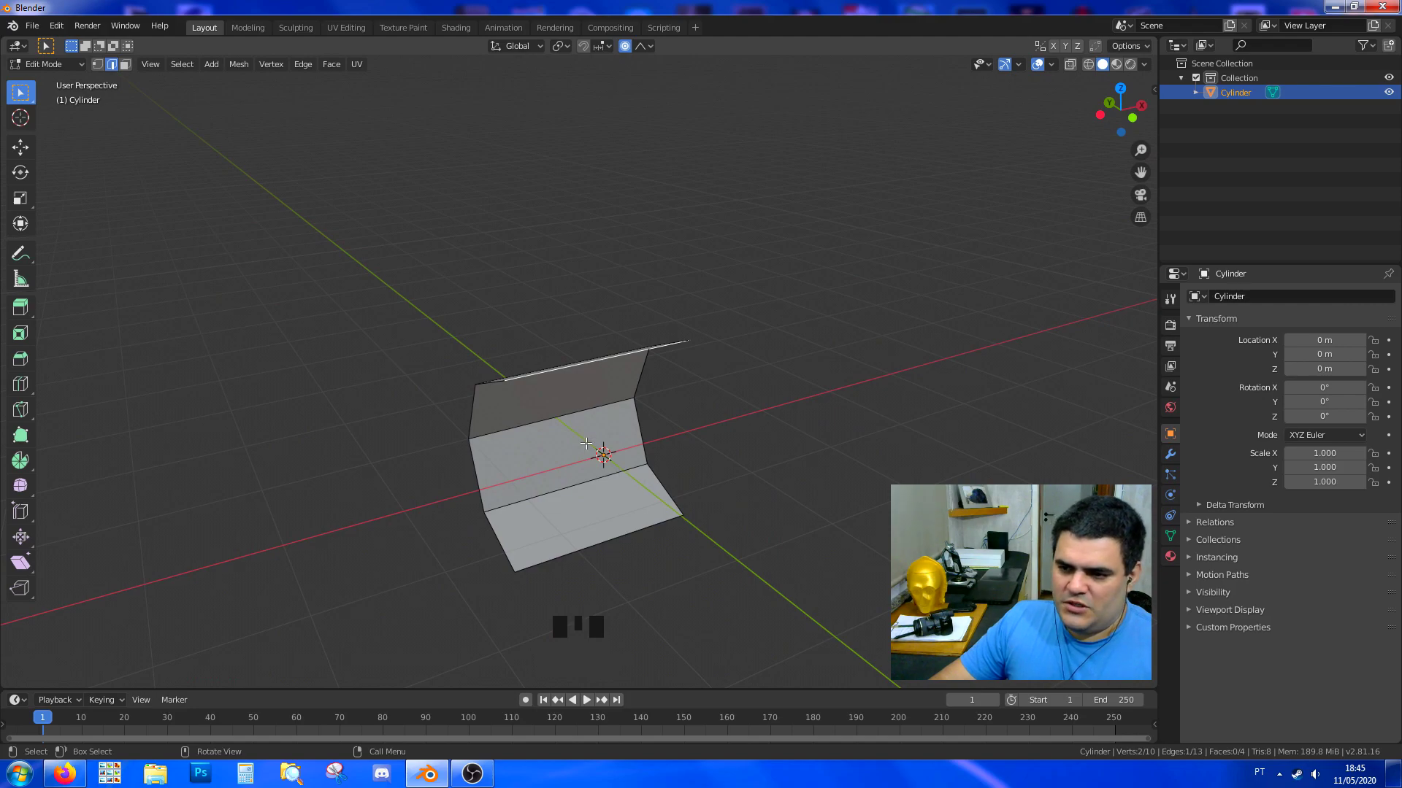
pyautogui.press('g')
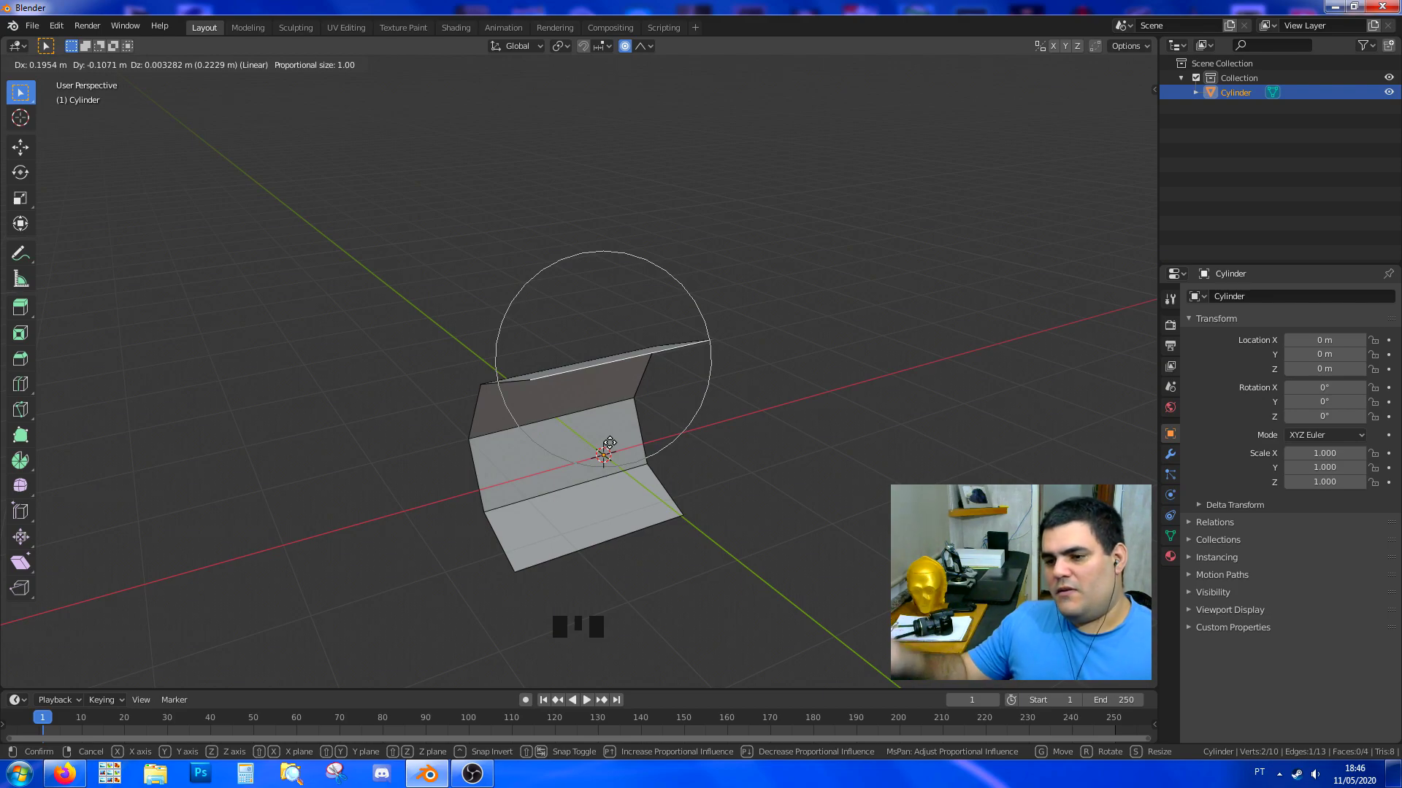
pyautogui.press('x')
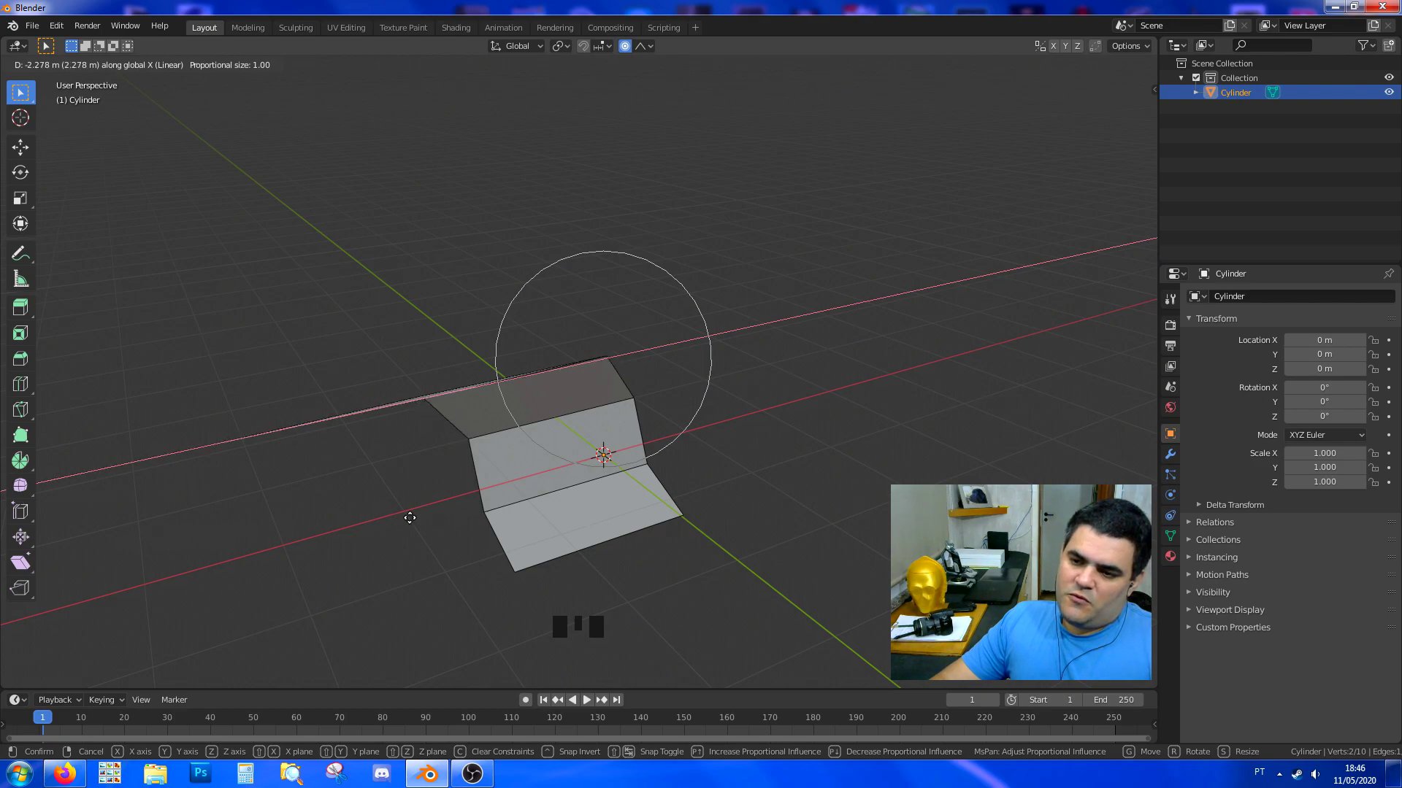
pyautogui.click(752, 470)
pyautogui.moveTo(752, 469); pyautogui.dragTo(581, 434, button='middle')
pyautogui.press('g')
pyautogui.press('x')
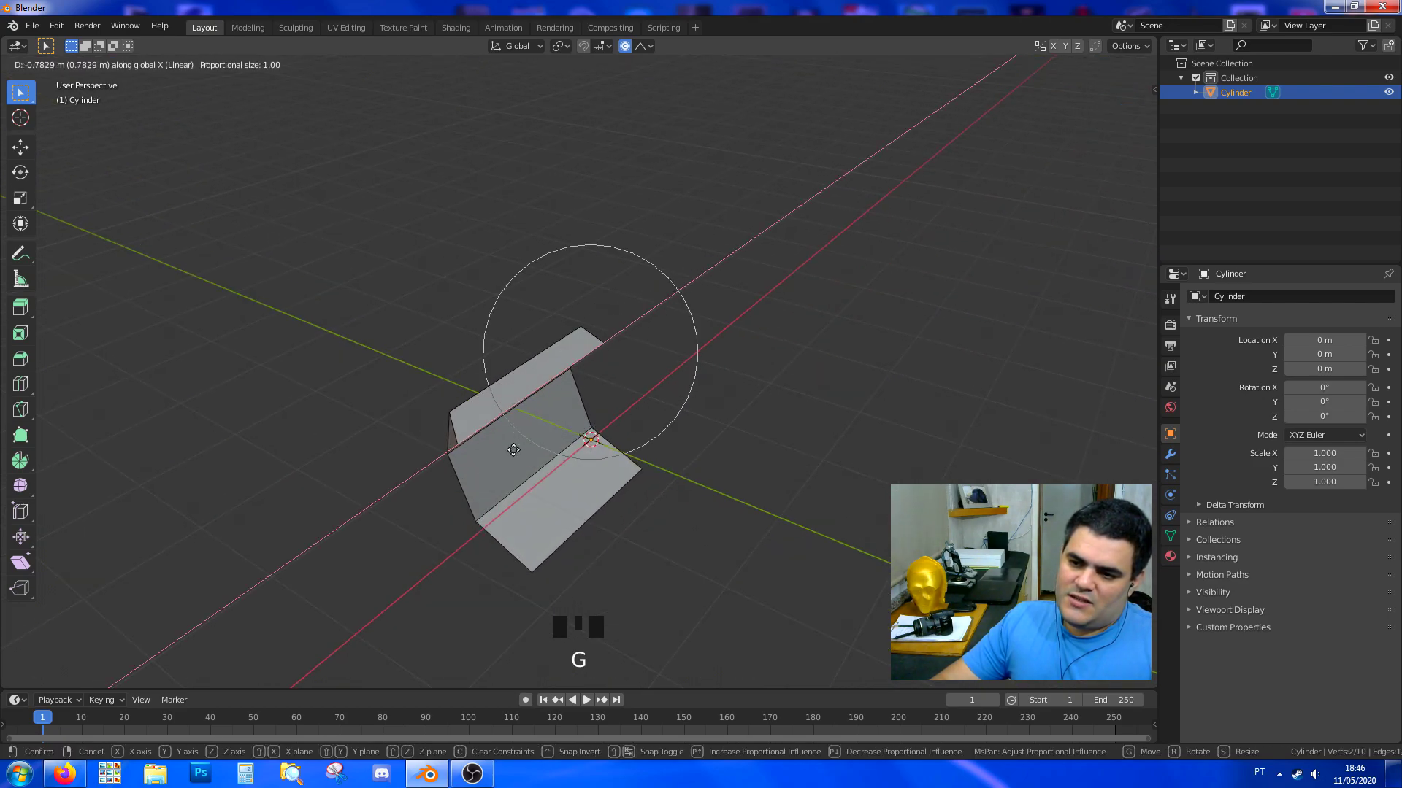
pyautogui.scroll(-3, 513, 450)
pyautogui.scroll(-3, 514, 450)
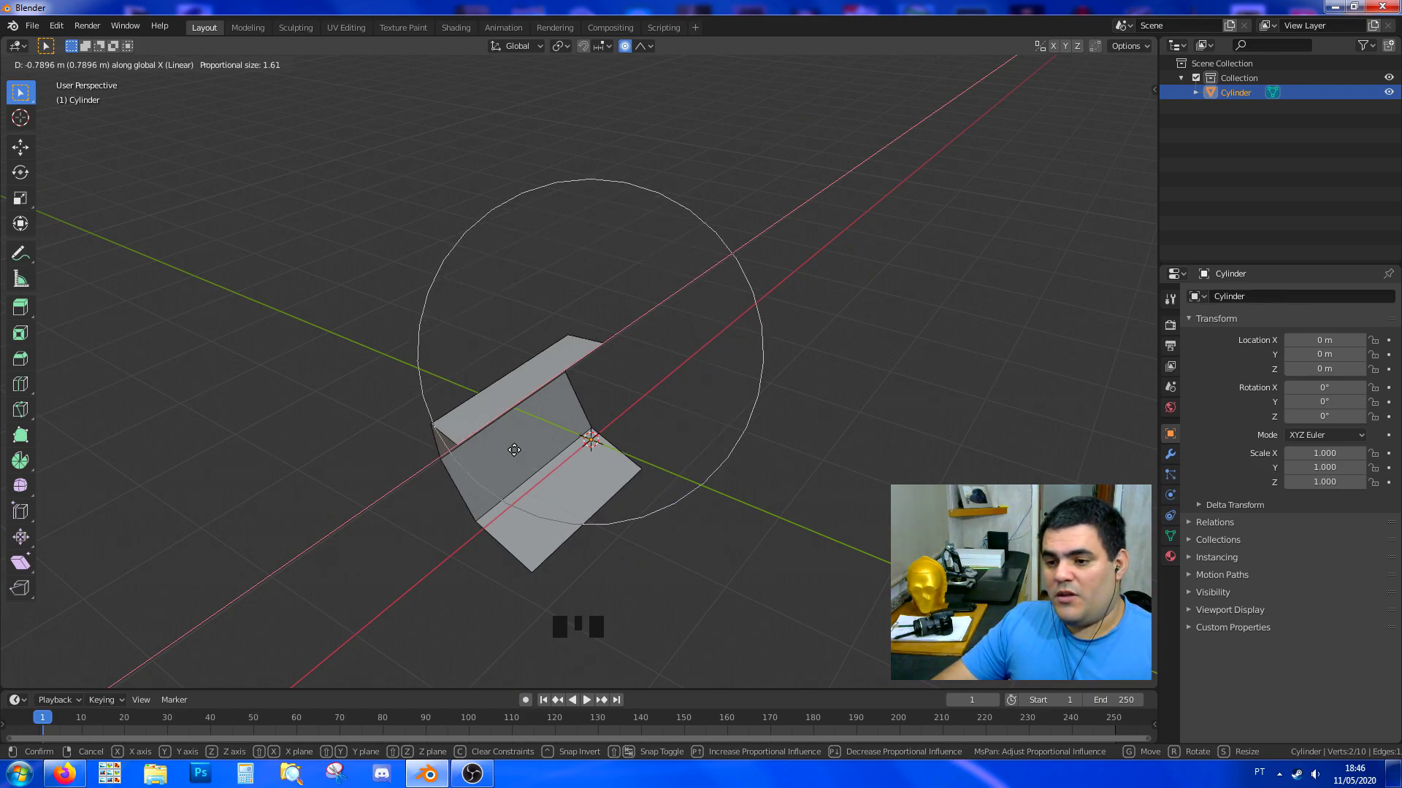
pyautogui.scroll(-2, 675, 412)
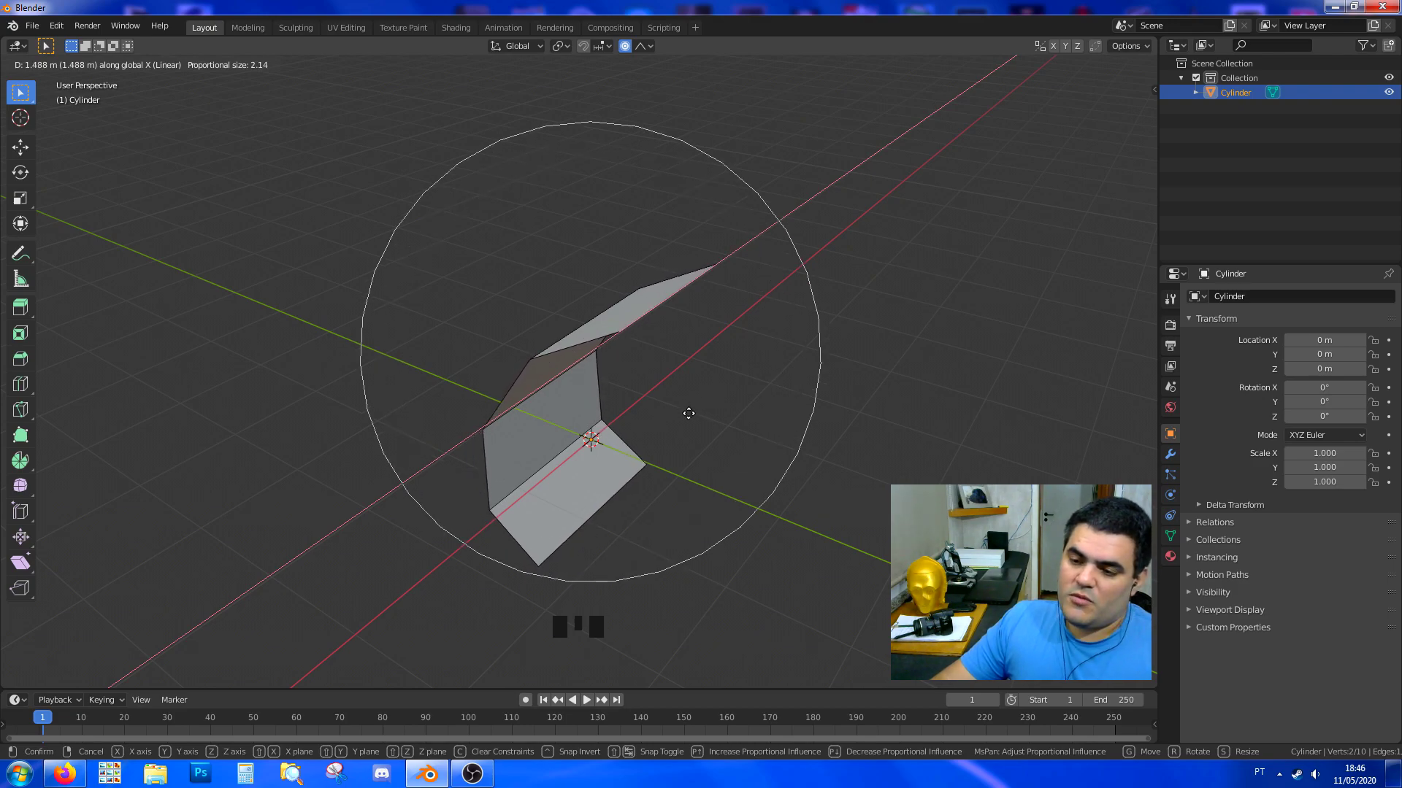
pyautogui.scroll(1, 689, 413)
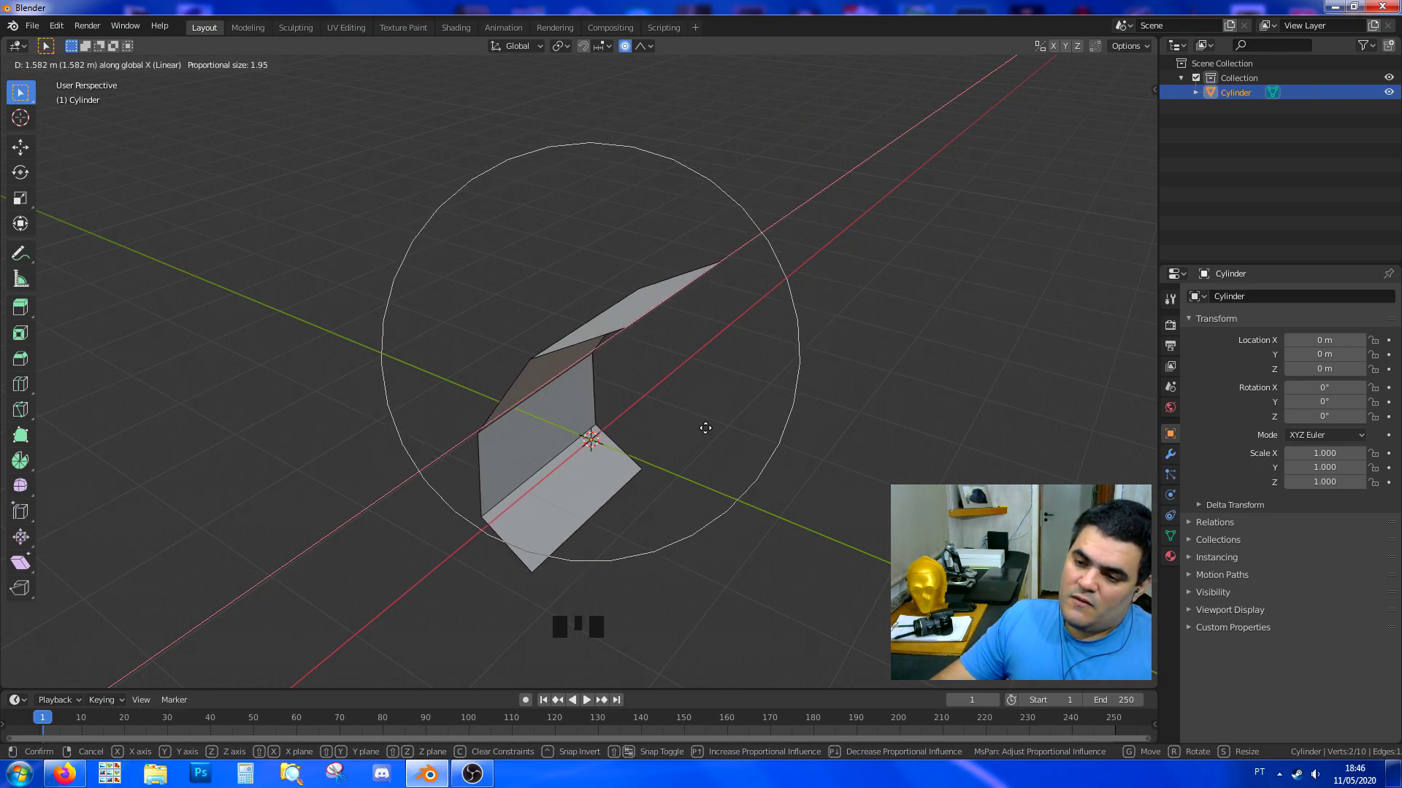
pyautogui.click(748, 437)
# - Turn off proportional editing
pyautogui.moveTo(748, 437); pyautogui.dragTo(532, 400, button='middle')
pyautogui.click(624, 46)
pyautogui.scroll(-2, 401, 350)
pyautogui.moveTo(401, 350); pyautogui.dragTo(970, 331, button='middle')
pyautogui.moveTo(659, 424); pyautogui.dragTo(703, 447, button='middle')
pyautogui.scroll(3, 661, 423)
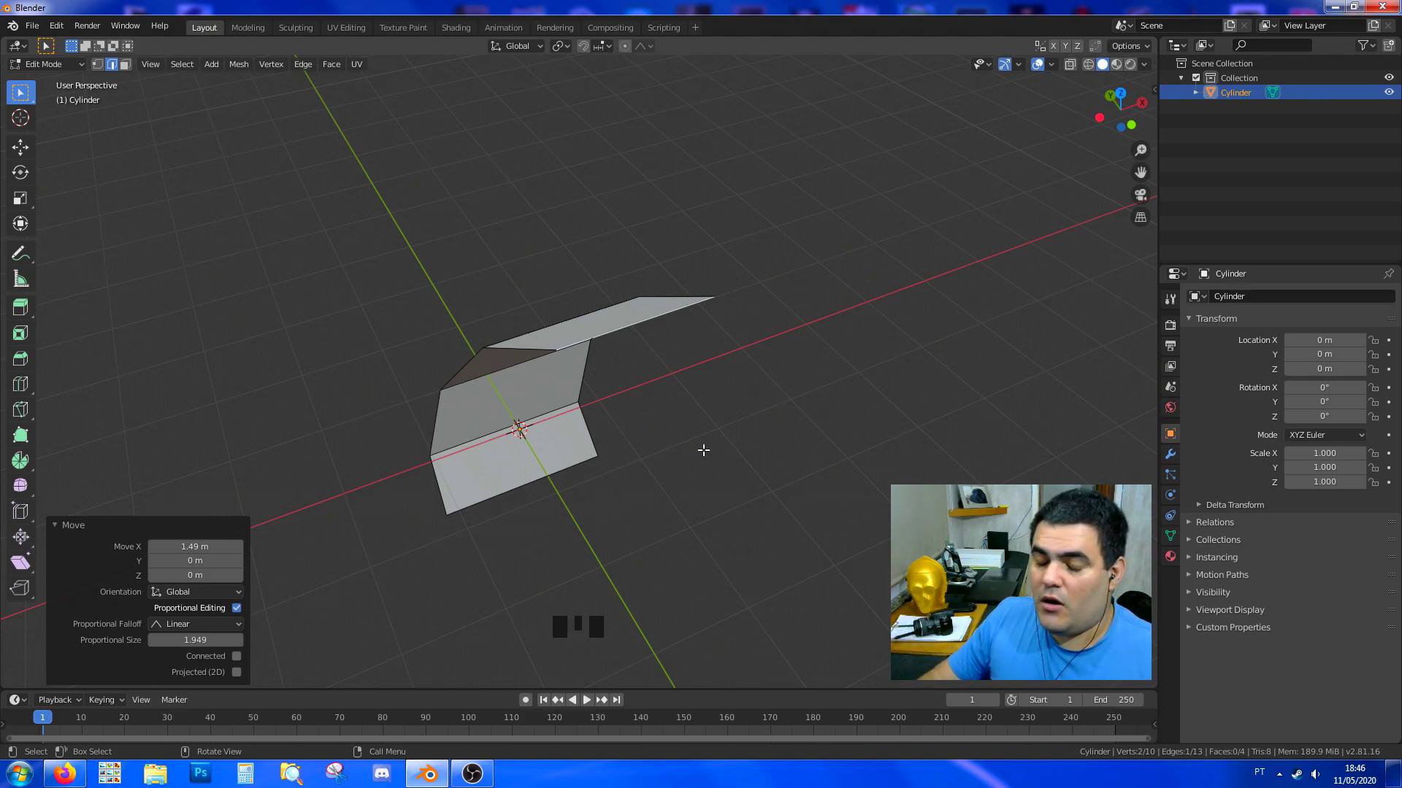
# - Snap the 3D cursor to the selected upper free edge of the half shell
pyautogui.moveTo(642, 454)
pyautogui.mouseDown(button='middle')
pyautogui.moveTo(744, 413)
pyautogui.moveTo(620, 438)
pyautogui.mouseUp(button='middle')
pyautogui.moveTo(709, 396); pyautogui.dragTo(613, 351, button='middle')
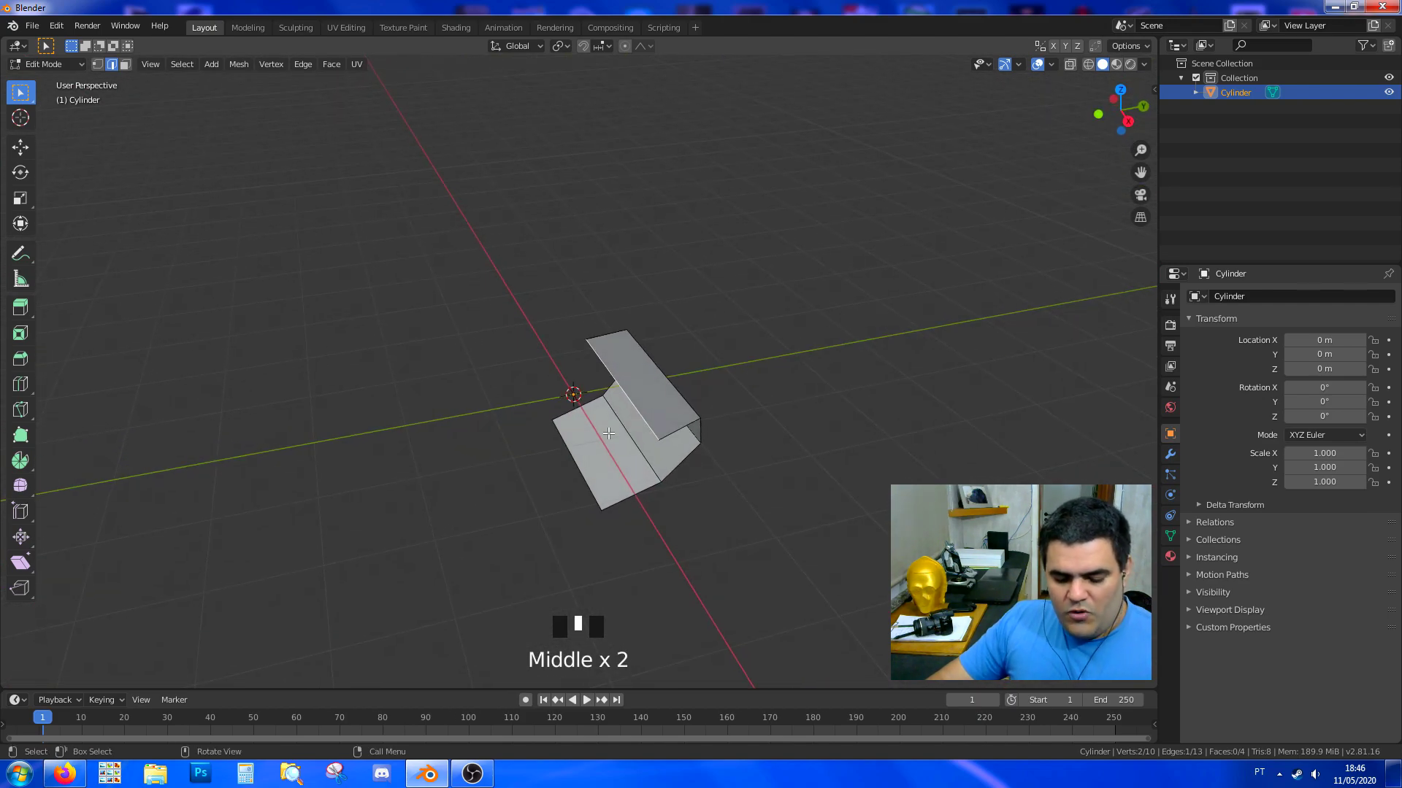
pyautogui.hotkey('shift', 's')
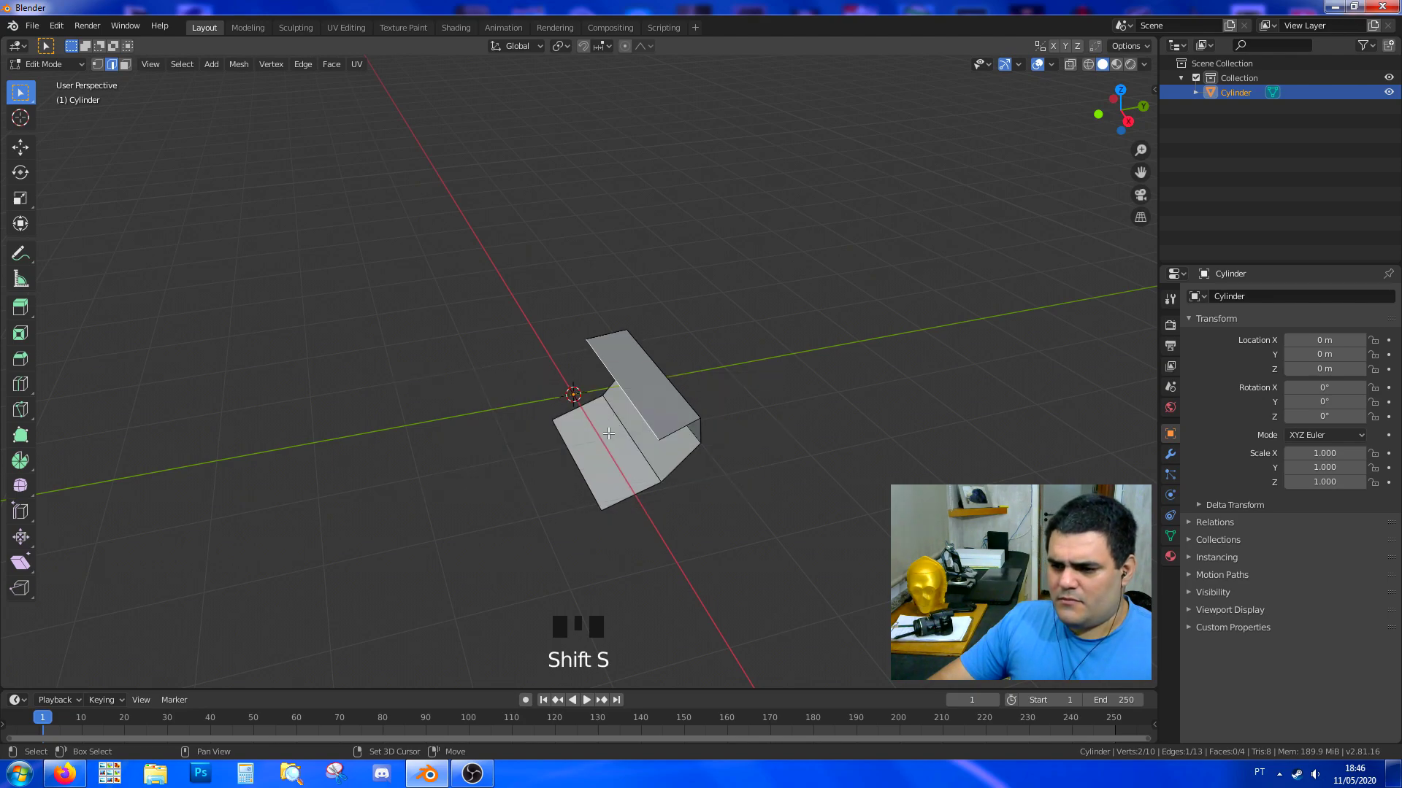
pyautogui.hotkey('shift', 's')
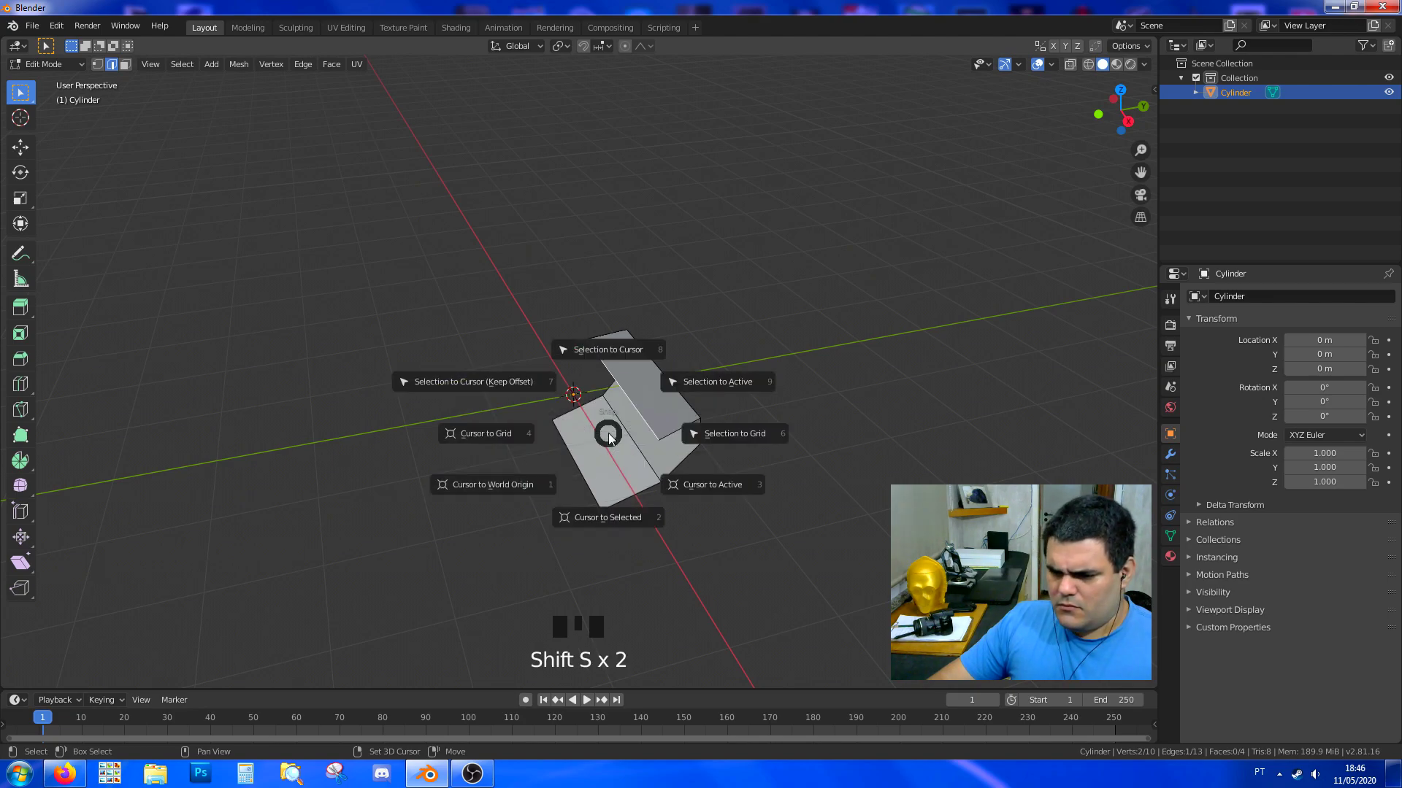
pyautogui.click(621, 517)
# - Set the transform pivot point to the 3D Cursor
pyautogui.moveTo(616, 511); pyautogui.dragTo(622, 324, button='middle')
pyautogui.keyDown('shift'); pyautogui.middleClick(737, 503); pyautogui.keyUp('shift')
pyautogui.moveTo(760, 363); pyautogui.dragTo(655, 307, button='middle')
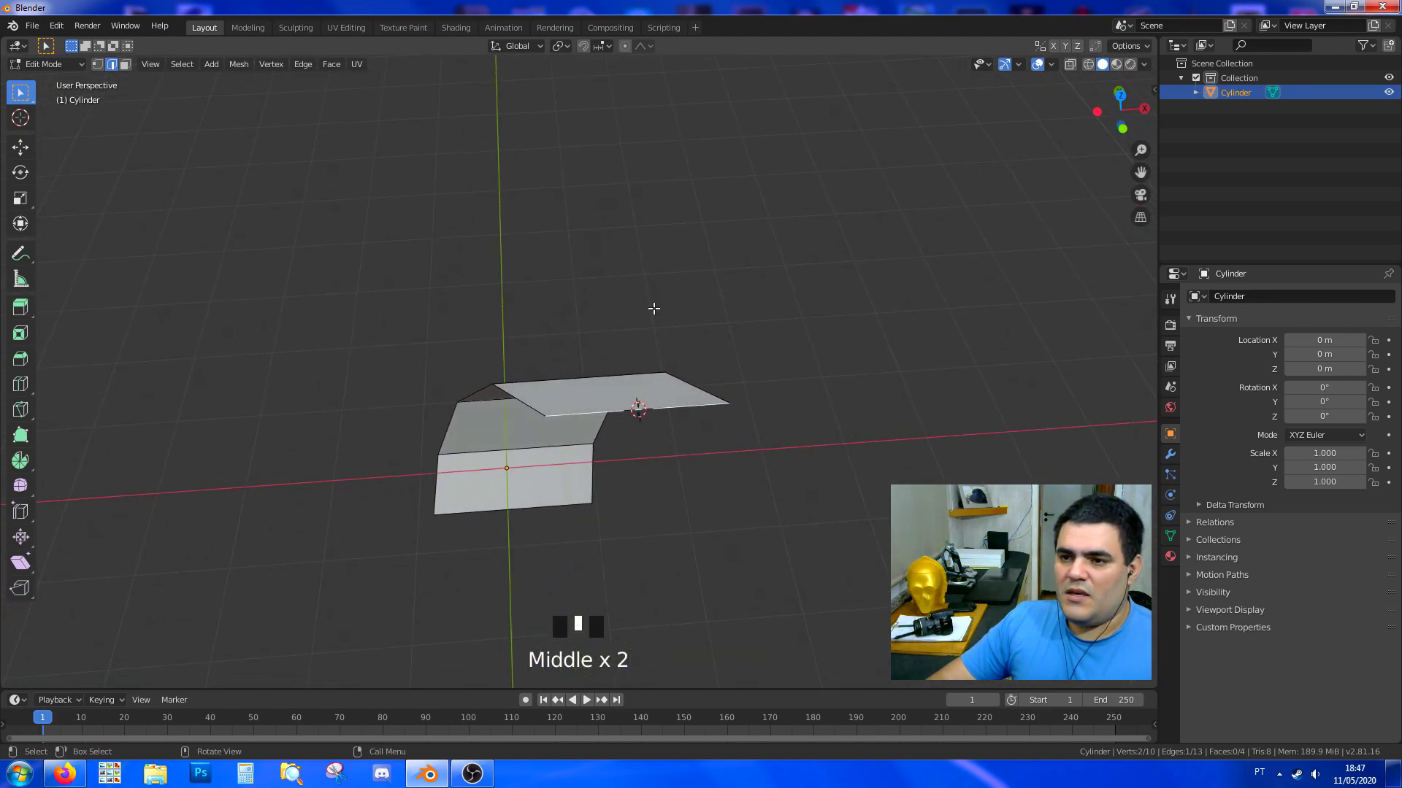
pyautogui.click(560, 48)
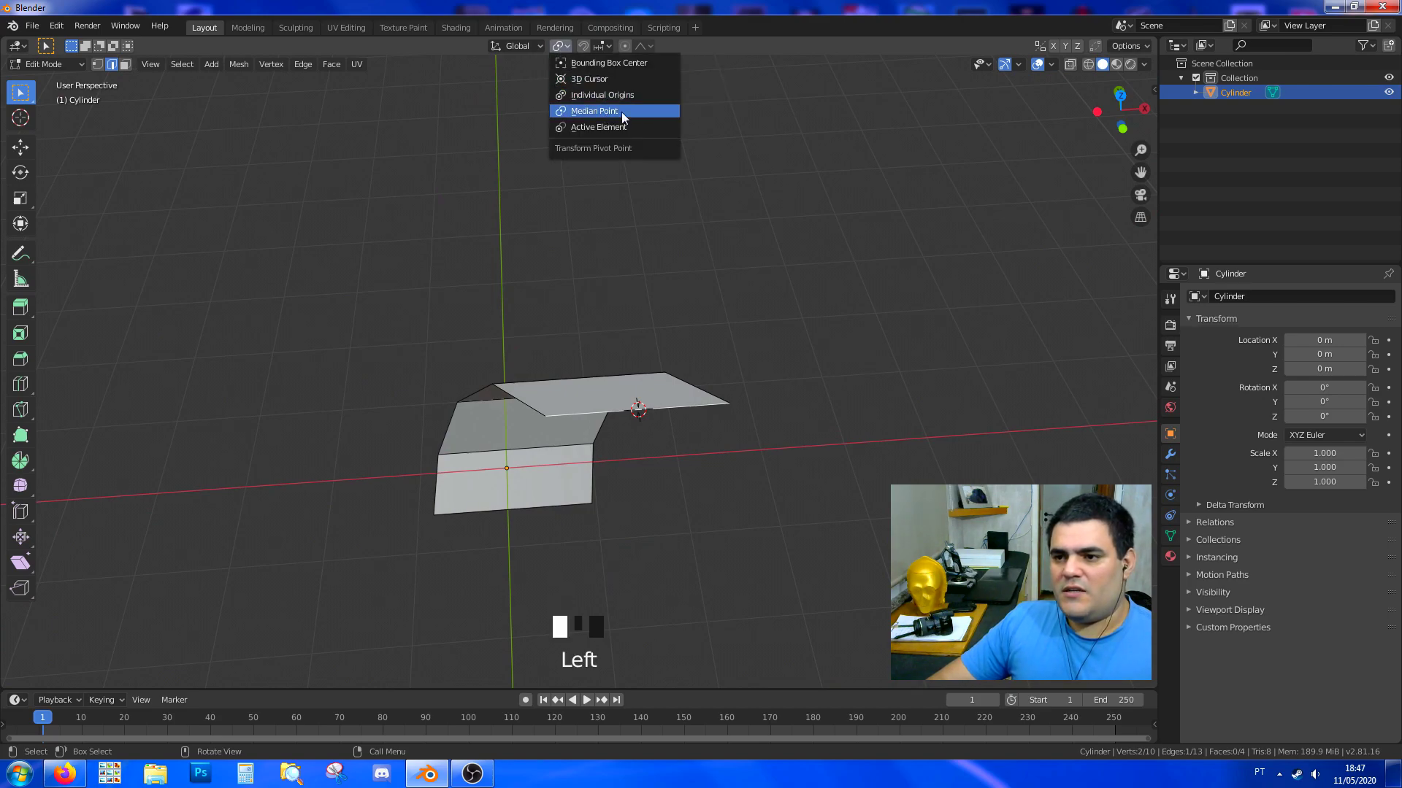
pyautogui.click(589, 79)
# - Select the whole half shell and duplicate it in place
pyautogui.scroll(-5, 610, 355)
pyautogui.scroll(3, 628, 369)
pyautogui.moveTo(717, 450)
pyautogui.mouseDown(button='middle')
pyautogui.moveTo(660, 431)
pyautogui.moveTo(738, 440)
pyautogui.mouseUp(button='middle')
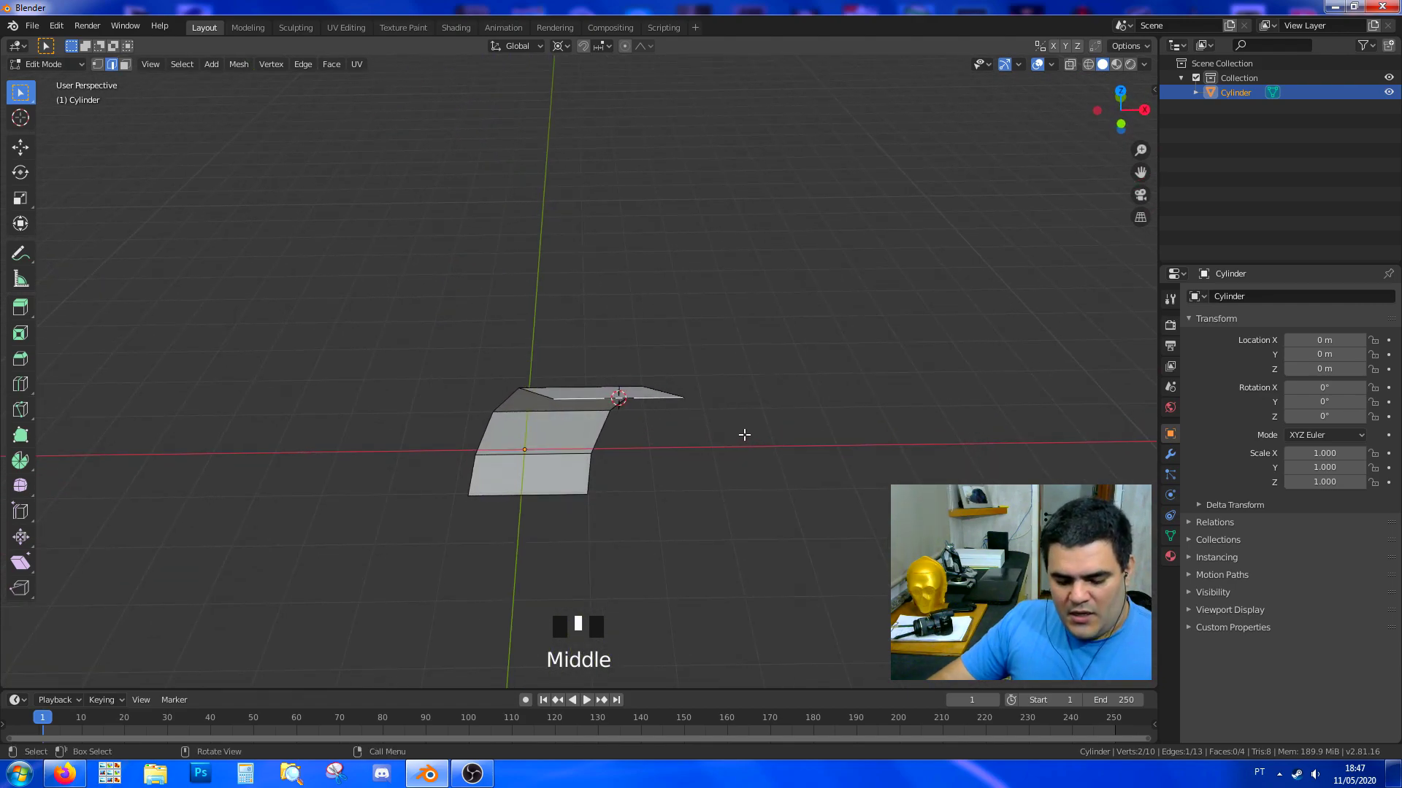
pyautogui.press('a')
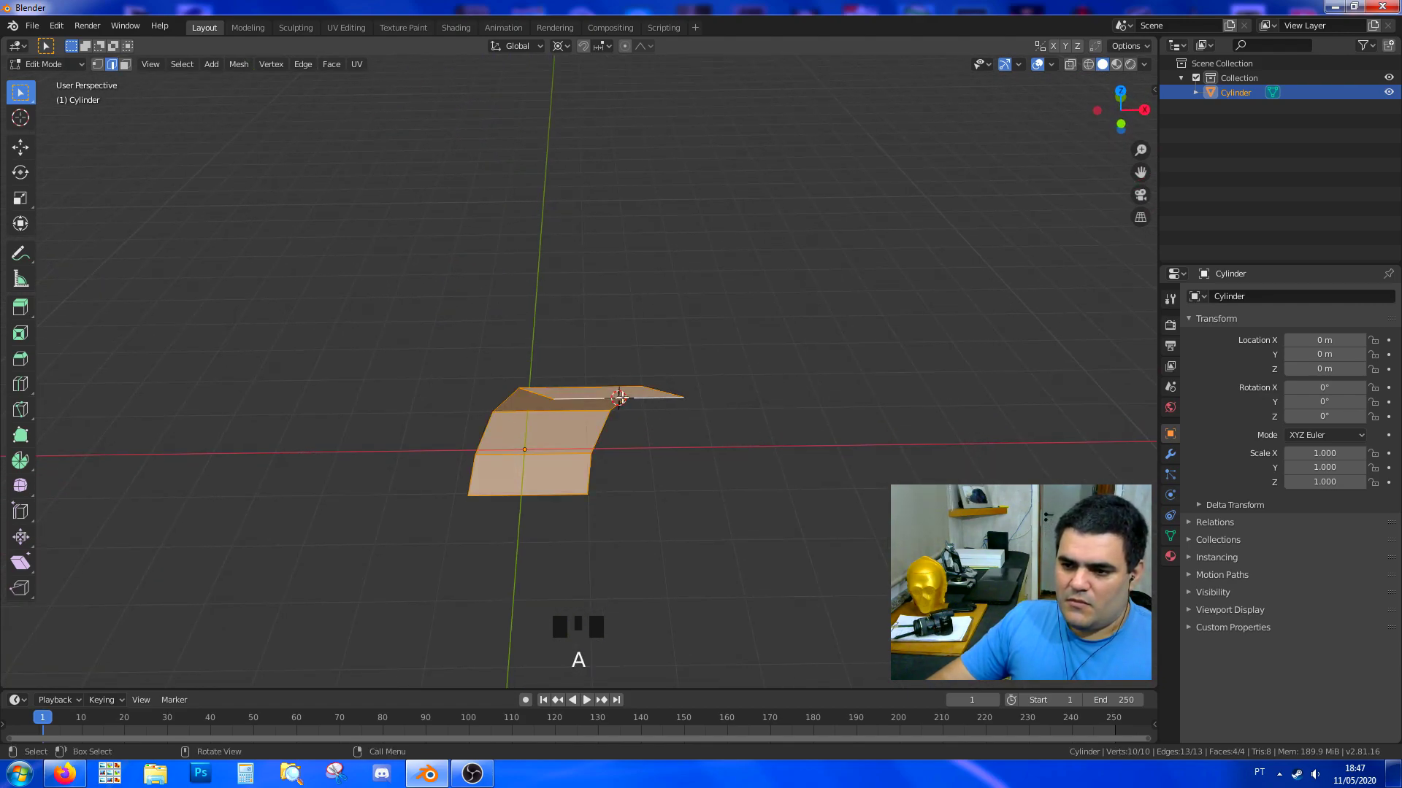
pyautogui.moveTo(562, 370); pyautogui.dragTo(600, 389, button='middle')
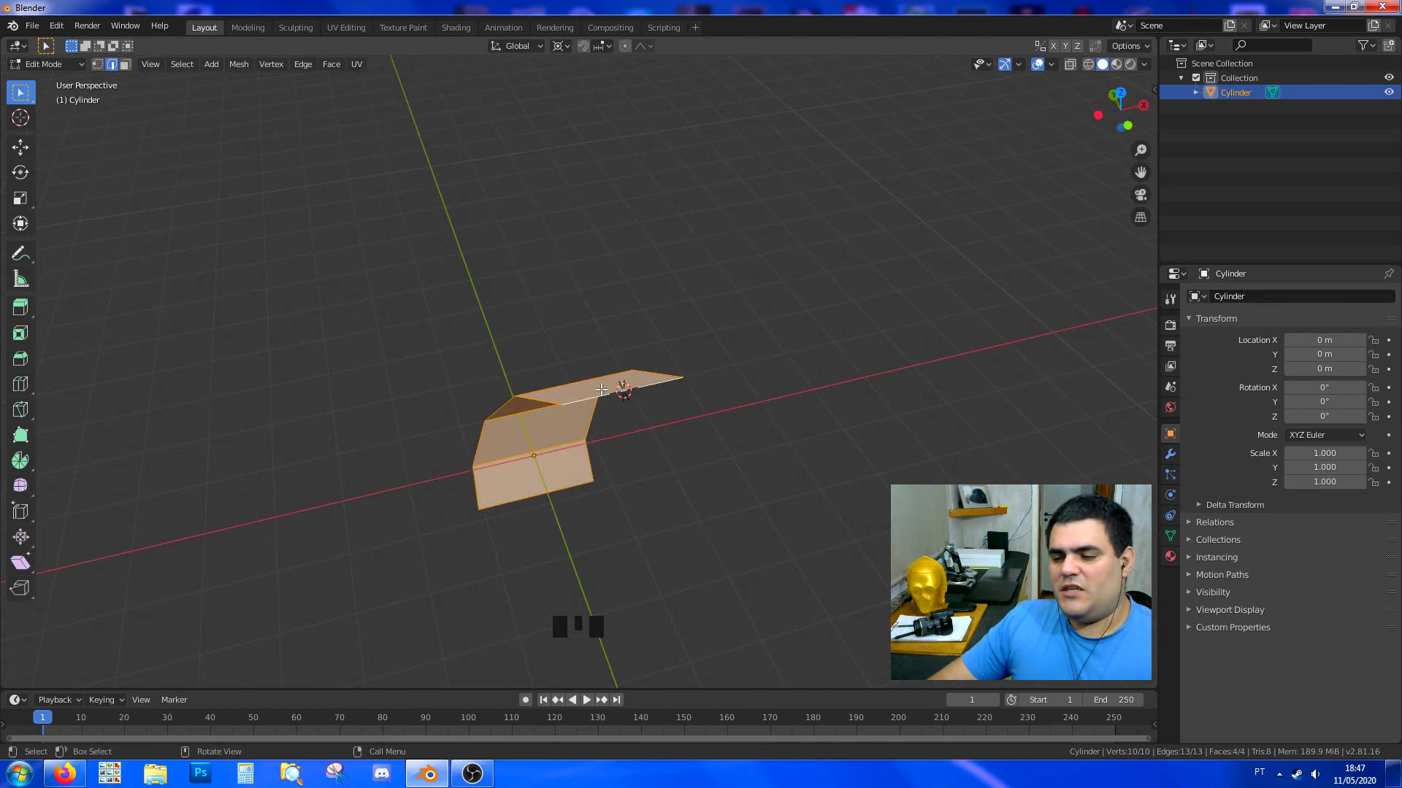
pyautogui.hotkey('shift', 'd')
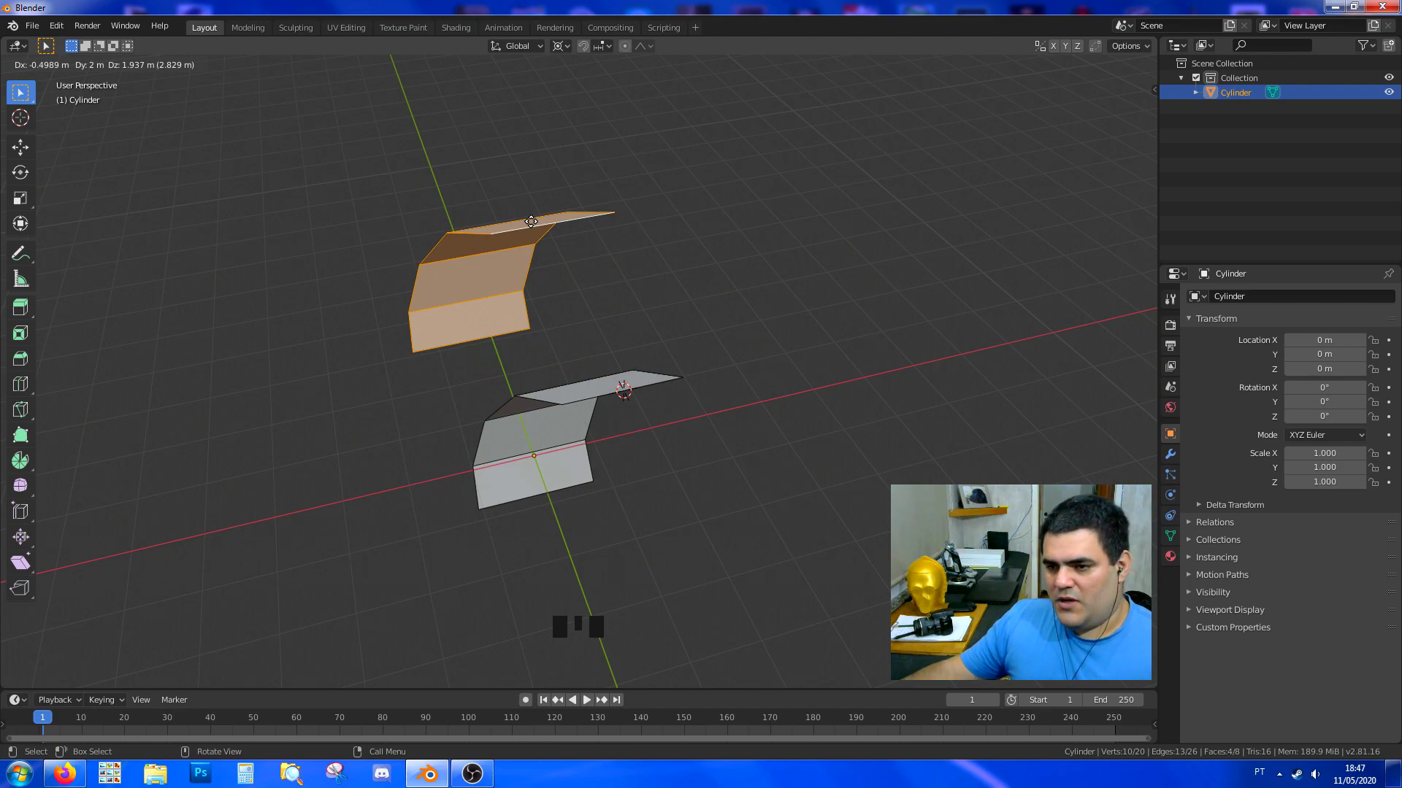
pyautogui.press('r')
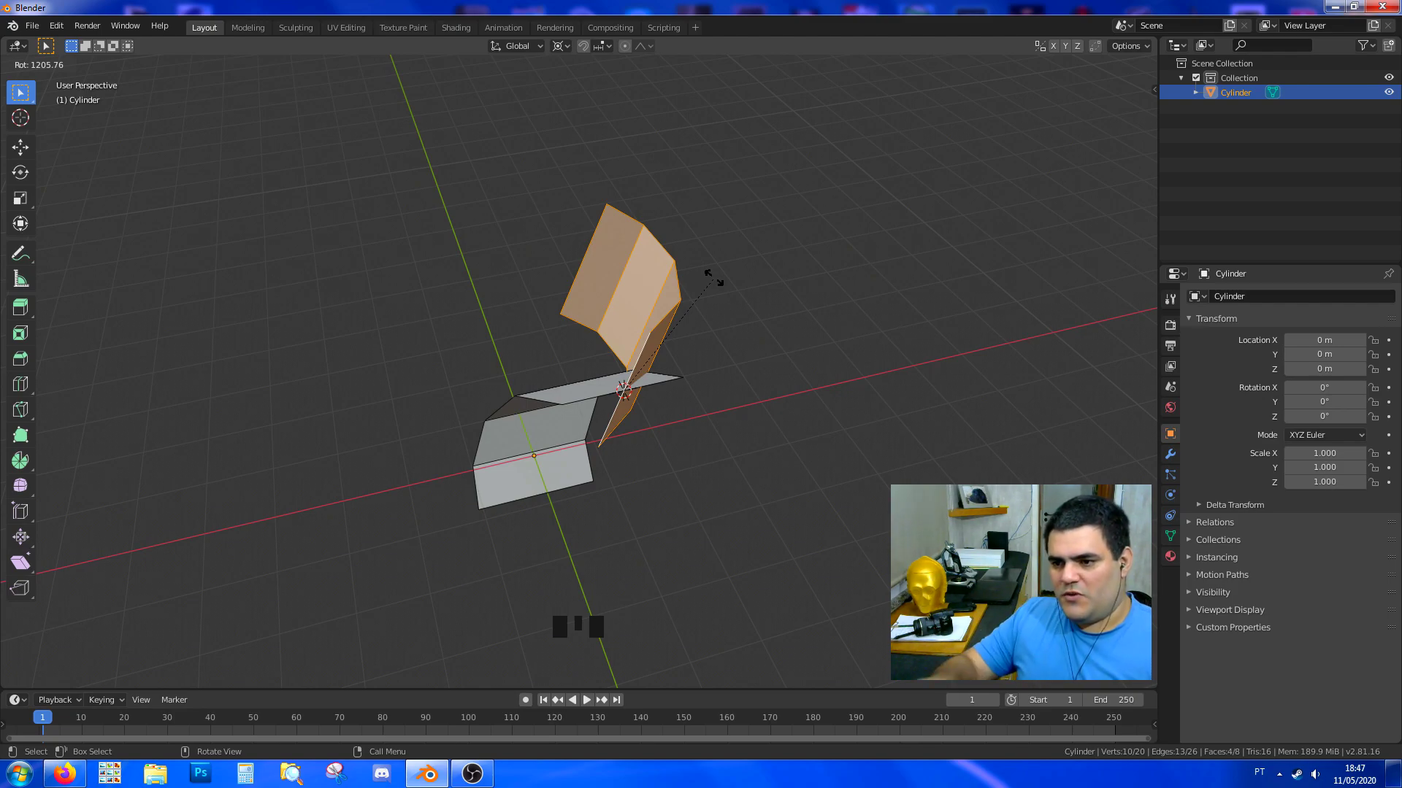
pyautogui.rightClick(751, 394)
pyautogui.moveTo(751, 394); pyautogui.dragTo(829, 378, button='middle')
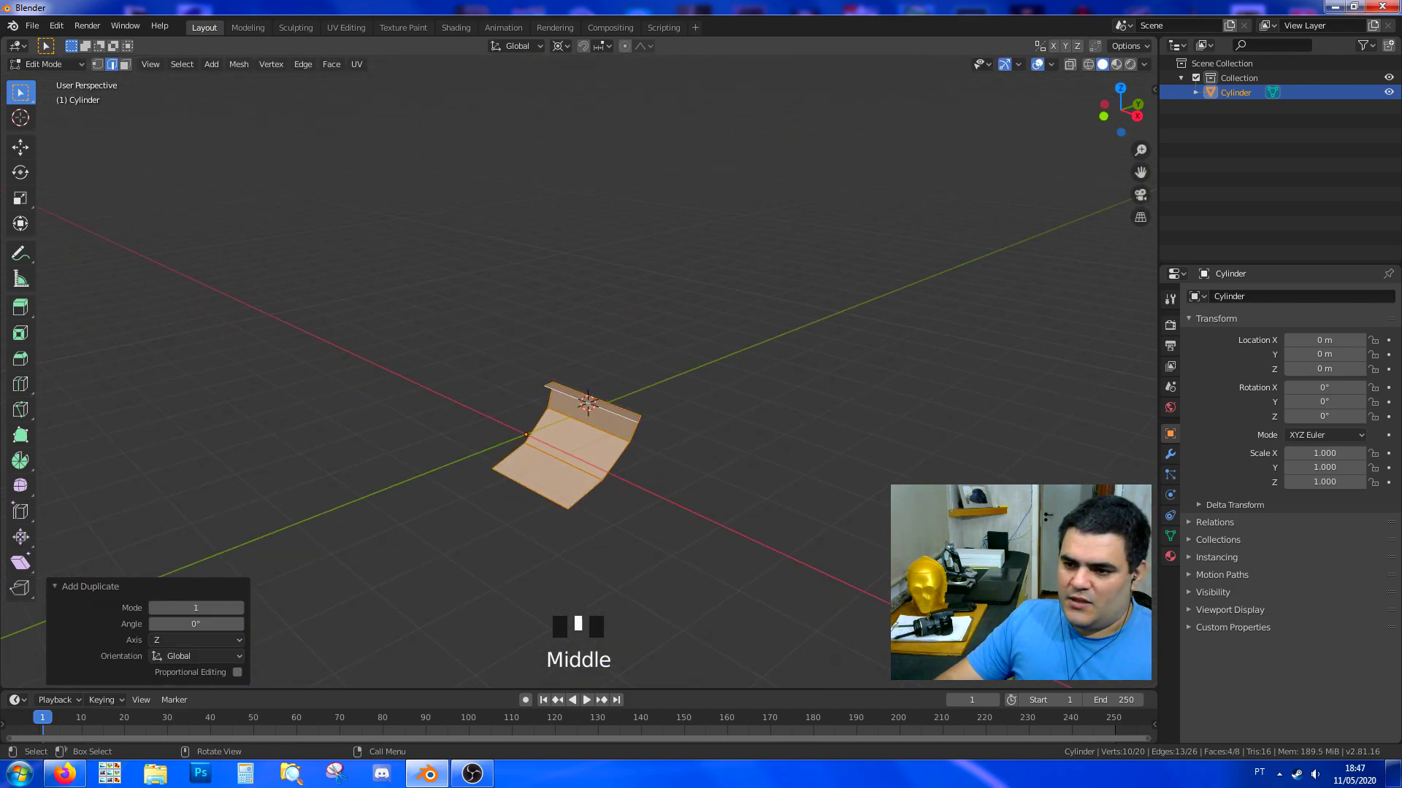
# - Rotate the duplicated half shell 180° around the global Z axis about the 3D cursor
pyautogui.press('r')
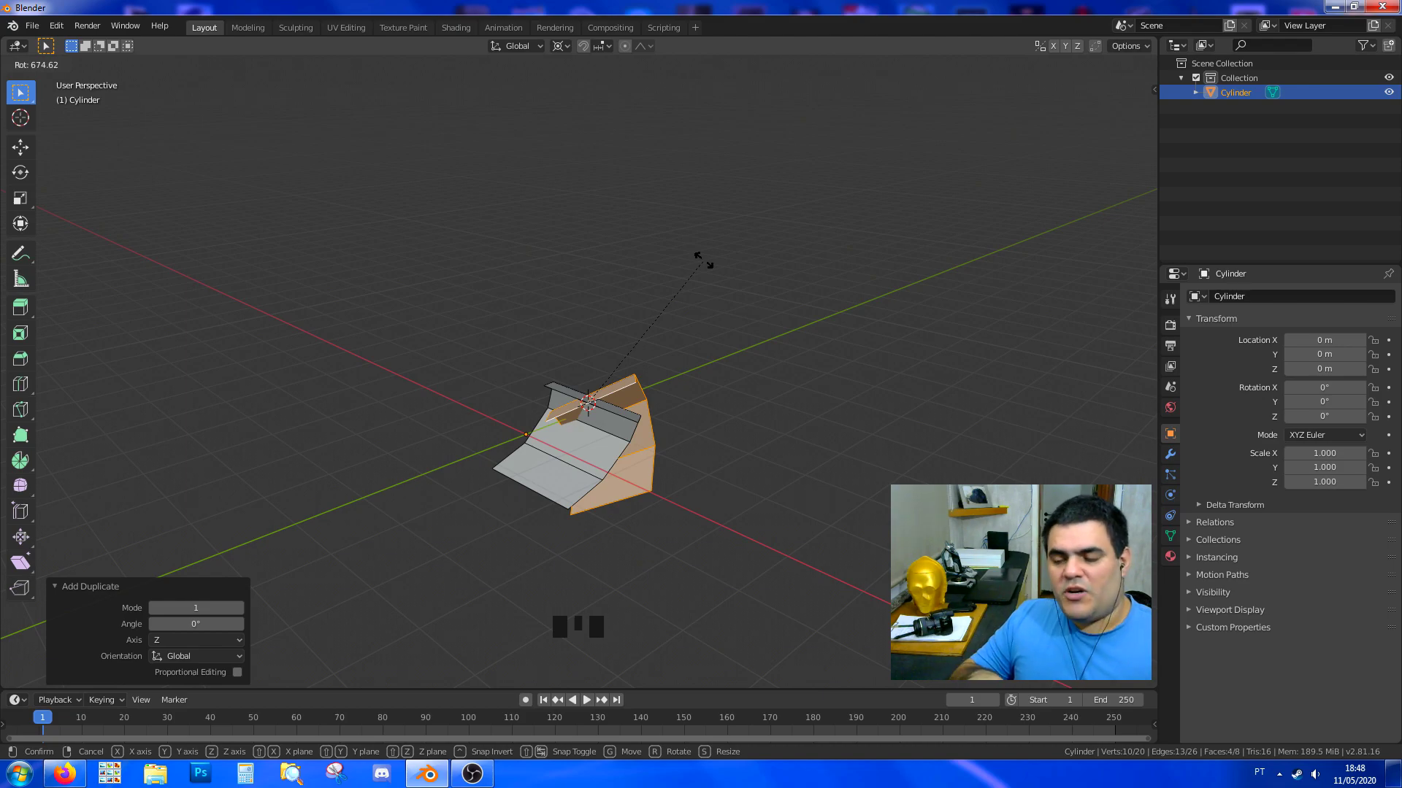
pyautogui.press('z')
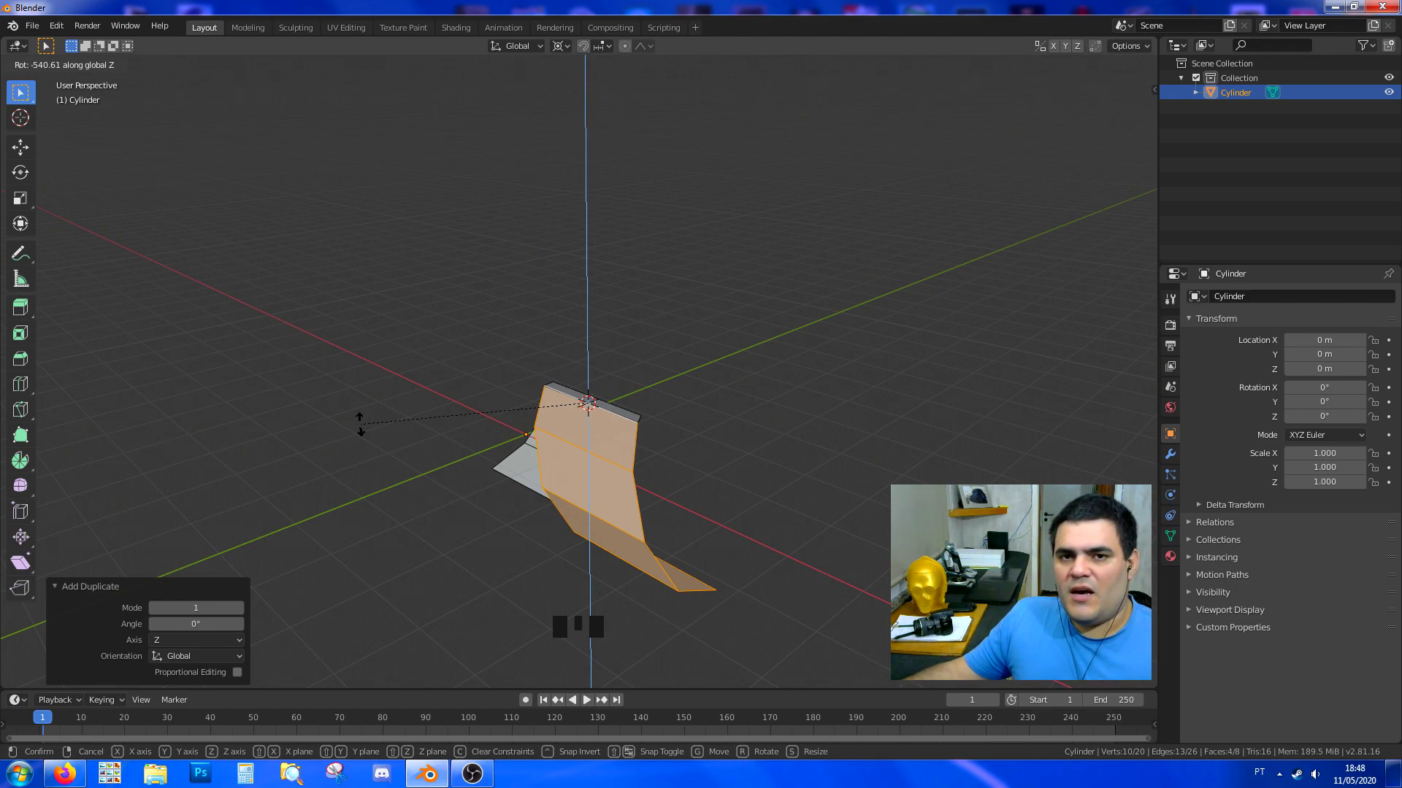
pyautogui.write('180')
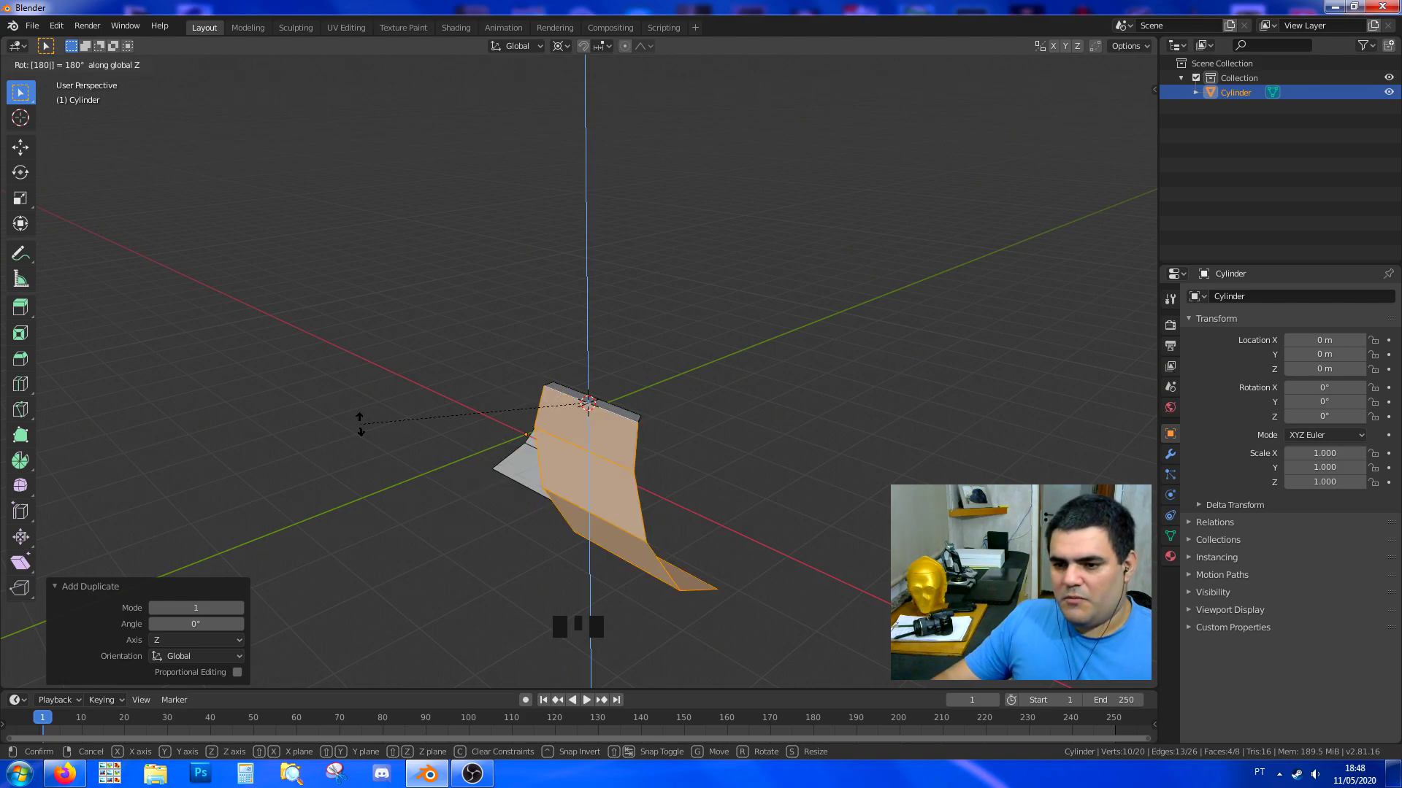
pyautogui.press('Return')
pyautogui.moveTo(704, 297); pyautogui.dragTo(565, 314, button='middle')
pyautogui.moveTo(626, 514); pyautogui.dragTo(768, 490, button='middle')
# - Try to move the upper face of the rotated duplicate to test whether the two halves are joined
pyautogui.click(642, 513)
pyautogui.press('Tab')
pyautogui.moveTo(517, 476); pyautogui.dragTo(635, 397, button='middle')
pyautogui.press('Tab')
pyautogui.click(645, 350)
pyautogui.press('g')
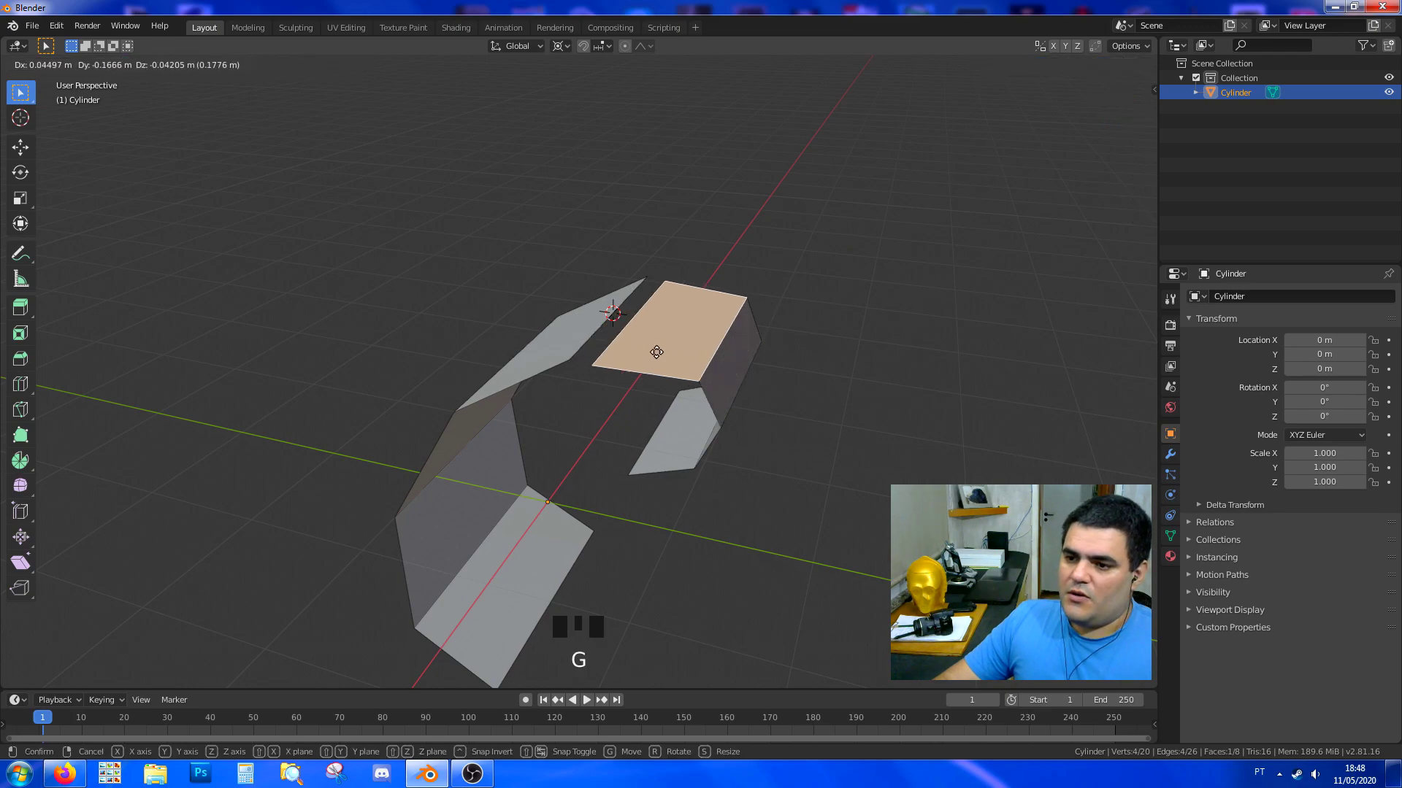
pyautogui.press('g')
pyautogui.rightClick(613, 314)
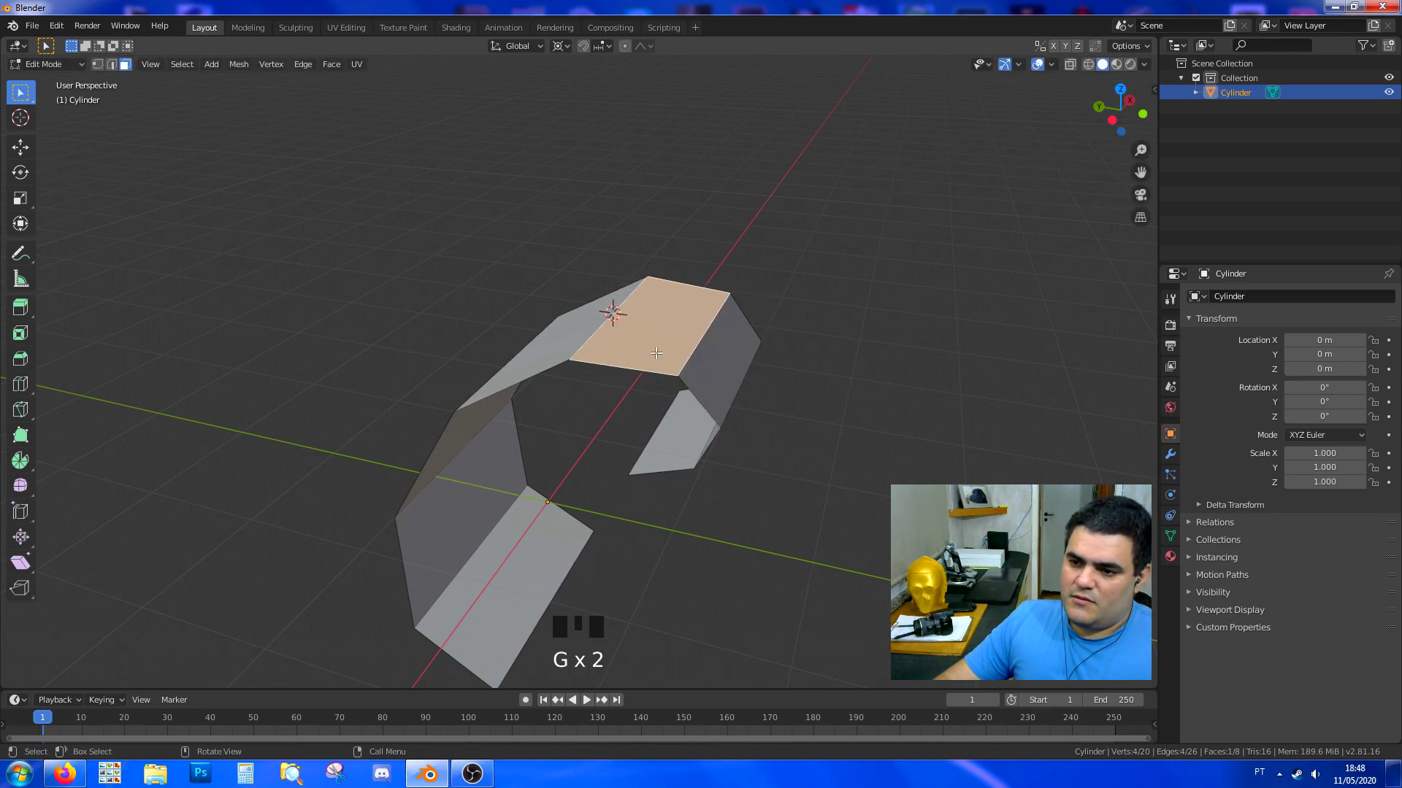
pyautogui.moveTo(613, 314); pyautogui.dragTo(557, 338, button='middle')
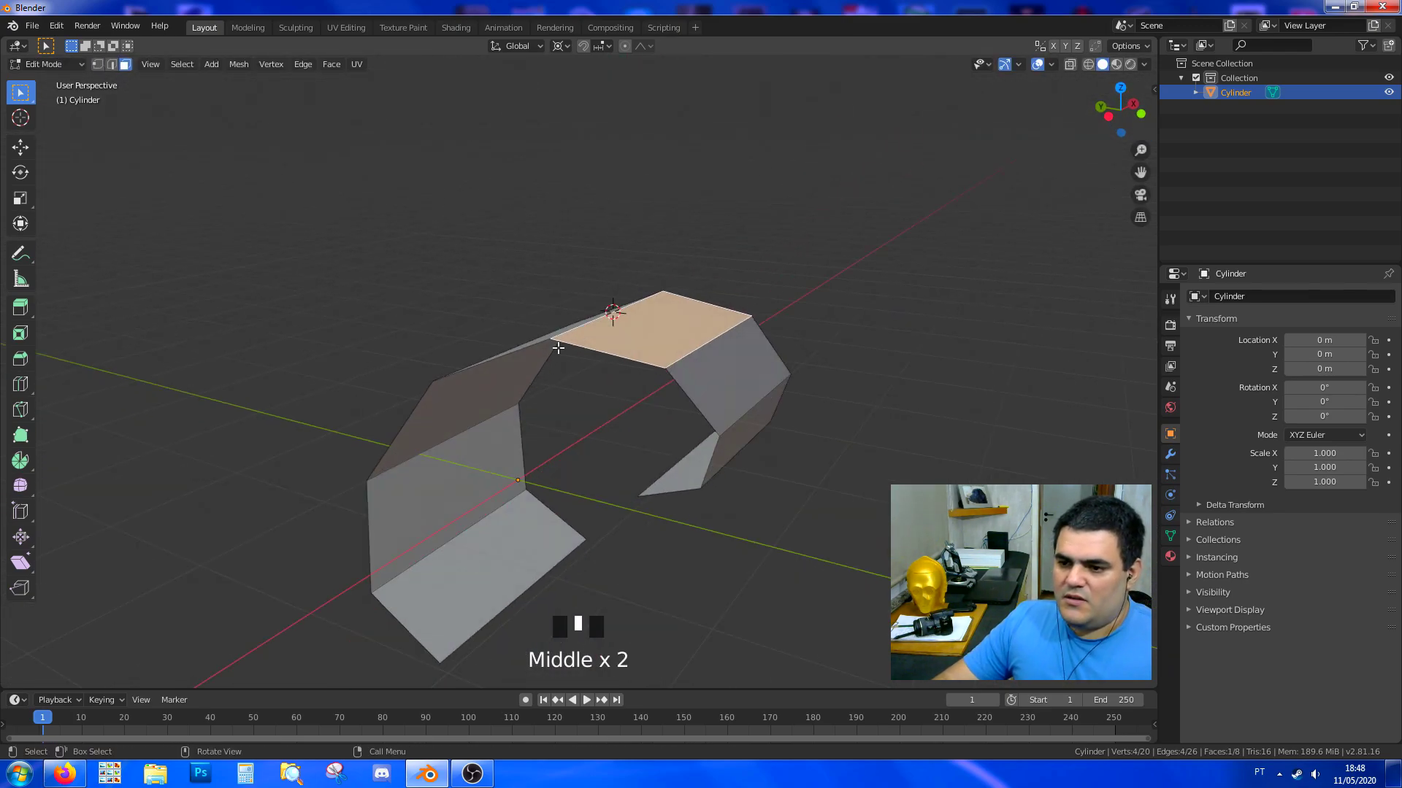
# - Switch to Object Mode and add a Subdivision Surface modifier to the cylinder
pyautogui.press('Tab')
pyautogui.click(1170, 454)
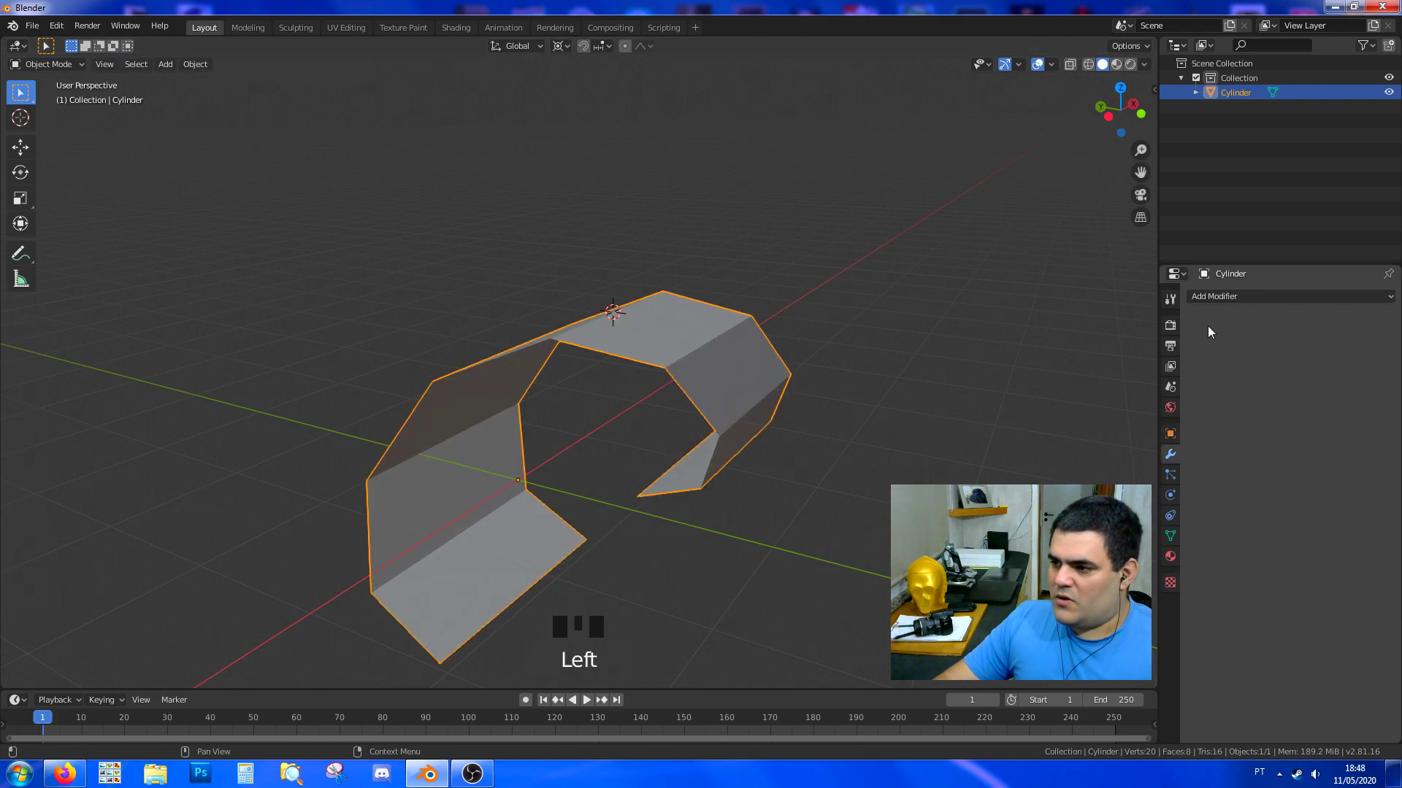
pyautogui.click(1212, 296)
pyautogui.click(998, 582)
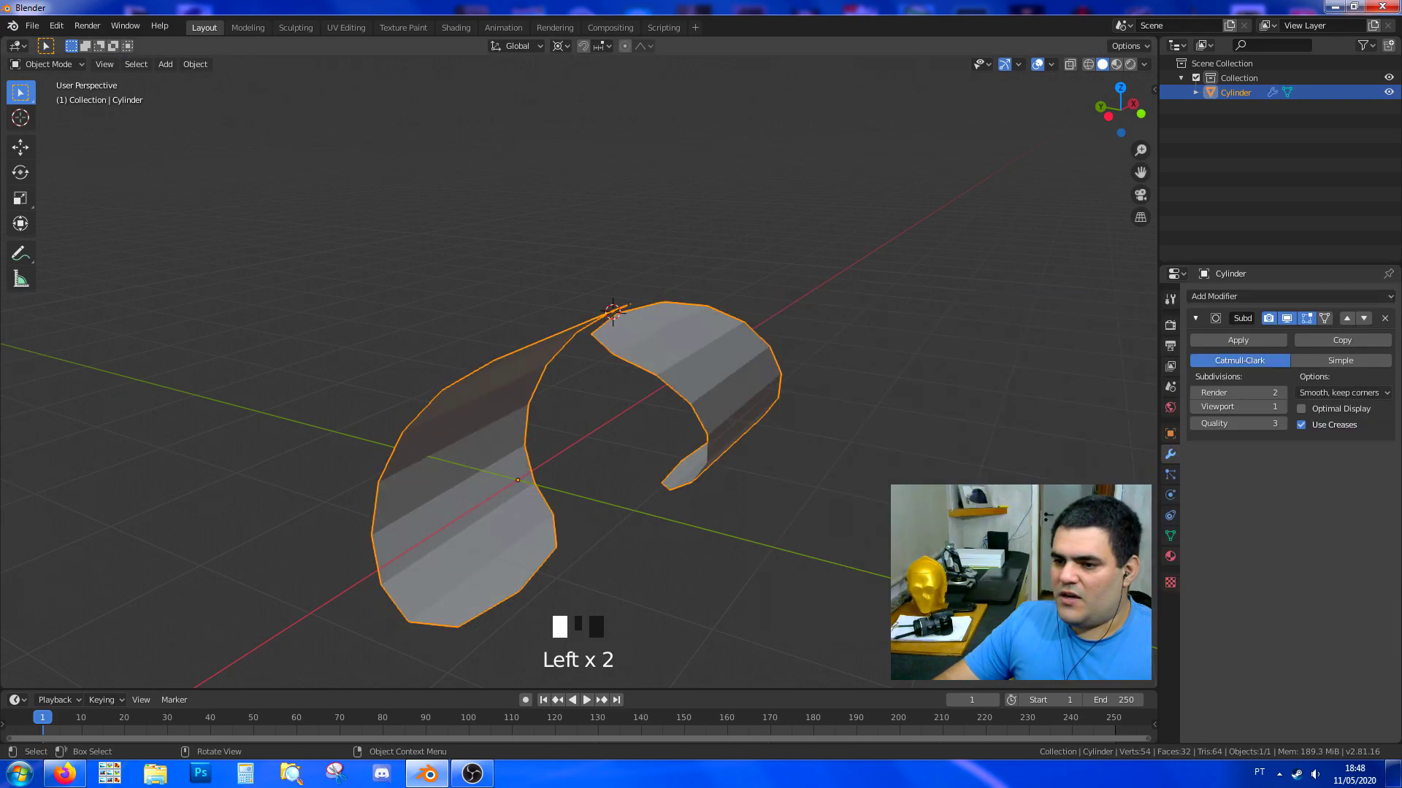
# - Inspect where the two smoothed halves meet and return the cylinder to Edit Mode
pyautogui.moveTo(613, 343); pyautogui.dragTo(538, 469, button='middle')
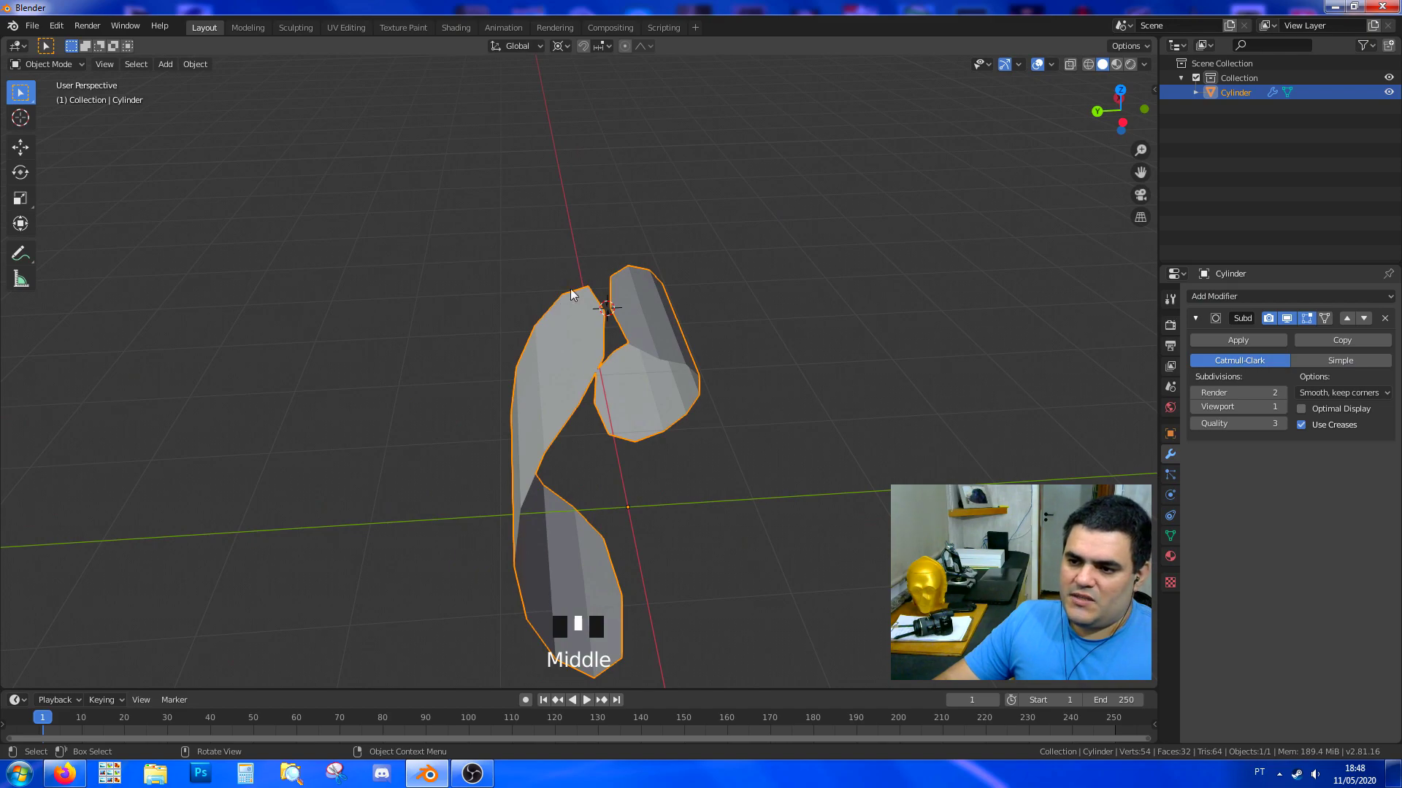
pyautogui.moveTo(822, 444); pyautogui.dragTo(663, 462, button='middle')
pyautogui.moveTo(615, 424); pyautogui.dragTo(649, 414, button='middle')
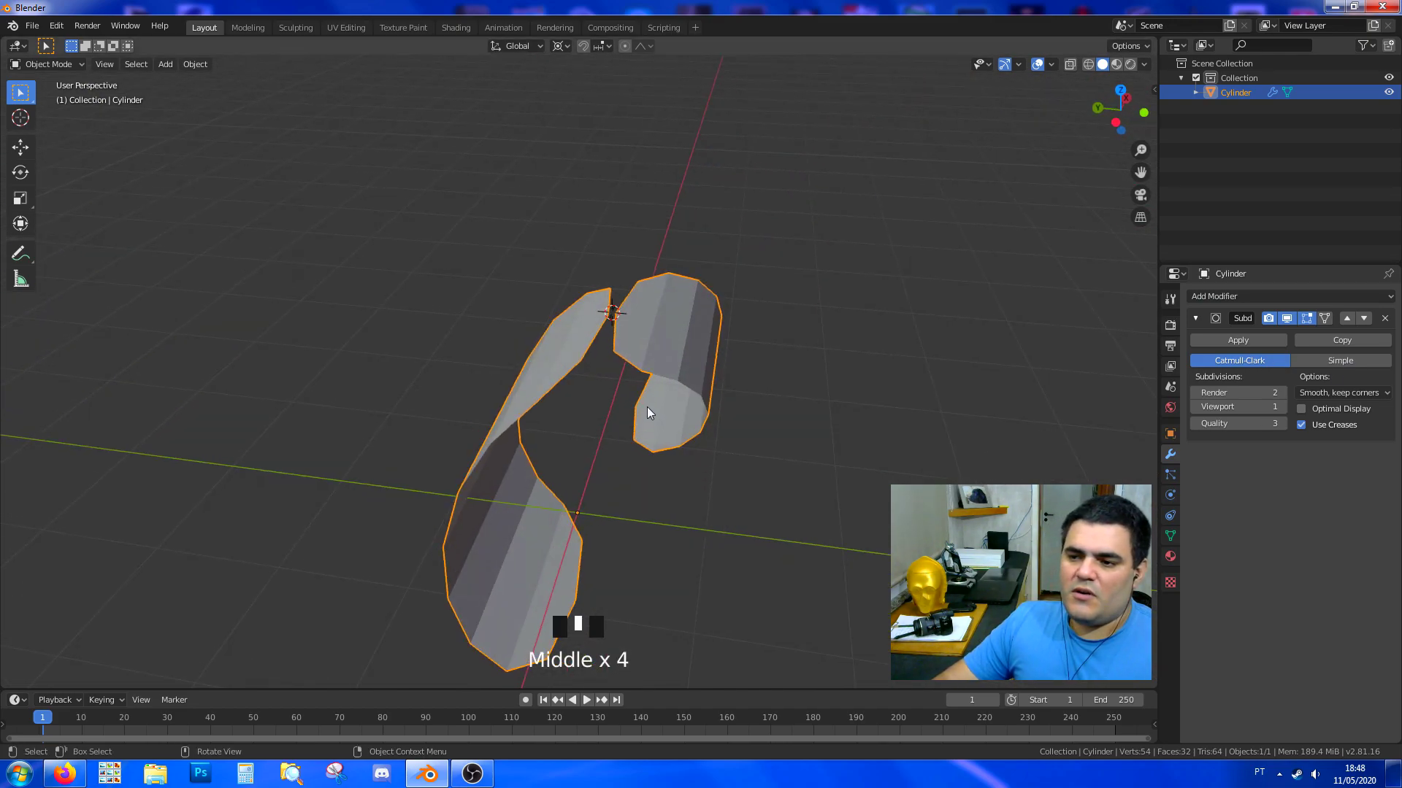
pyautogui.press('Tab')
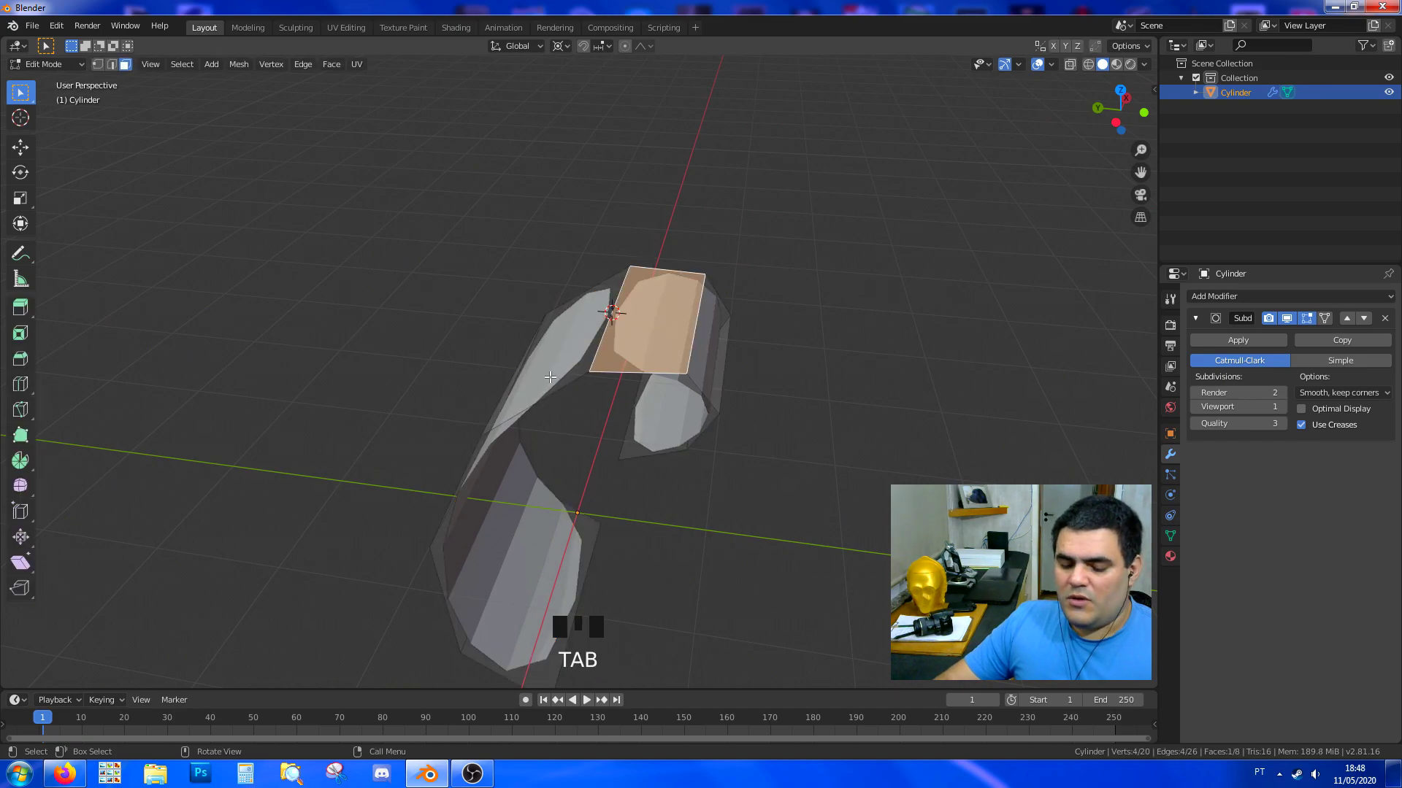
pyautogui.moveTo(598, 425); pyautogui.dragTo(660, 444, button='middle')
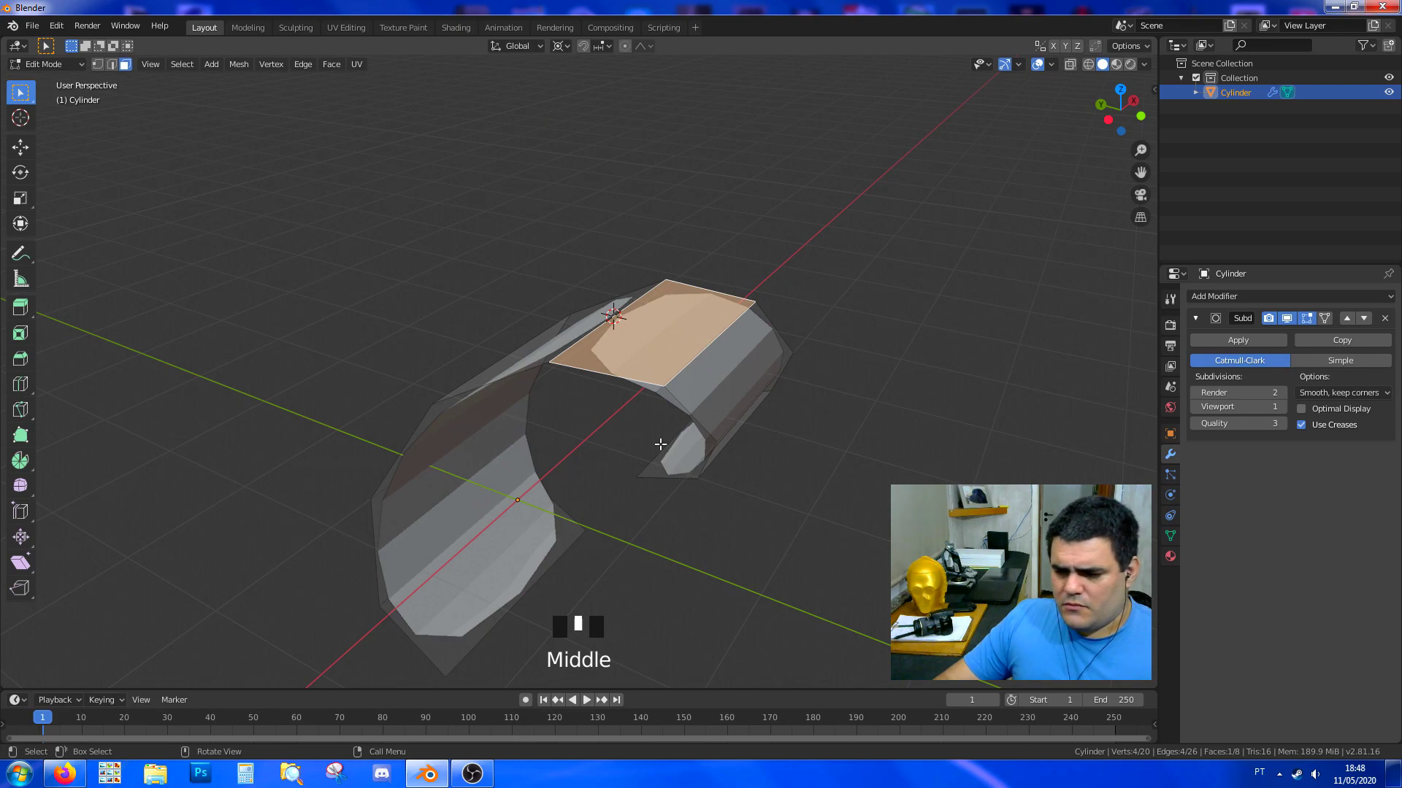
# - Select the whole mesh and merge its overlapping vertices by distance to join the two halves
pyautogui.press('a')
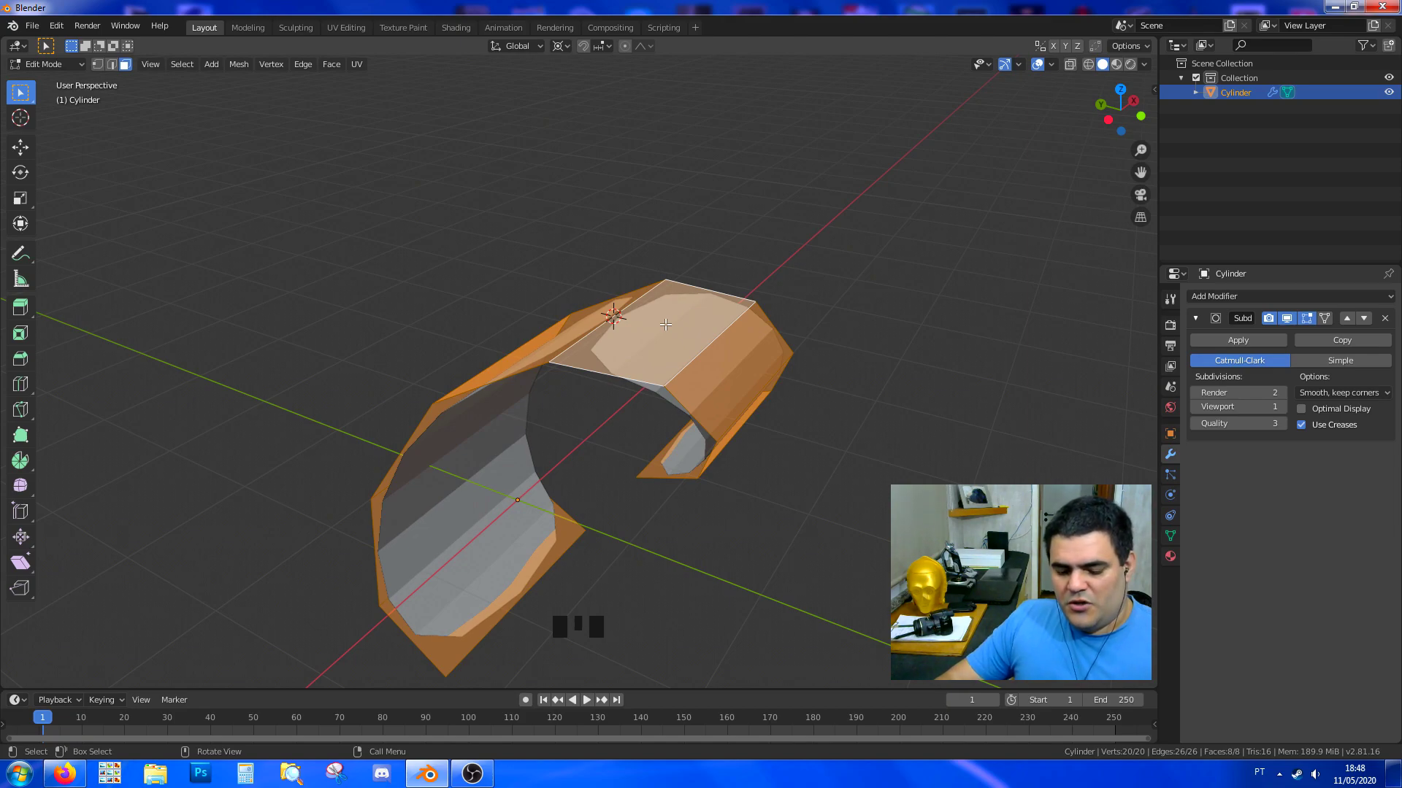
pyautogui.hotkey('alt', 'm')
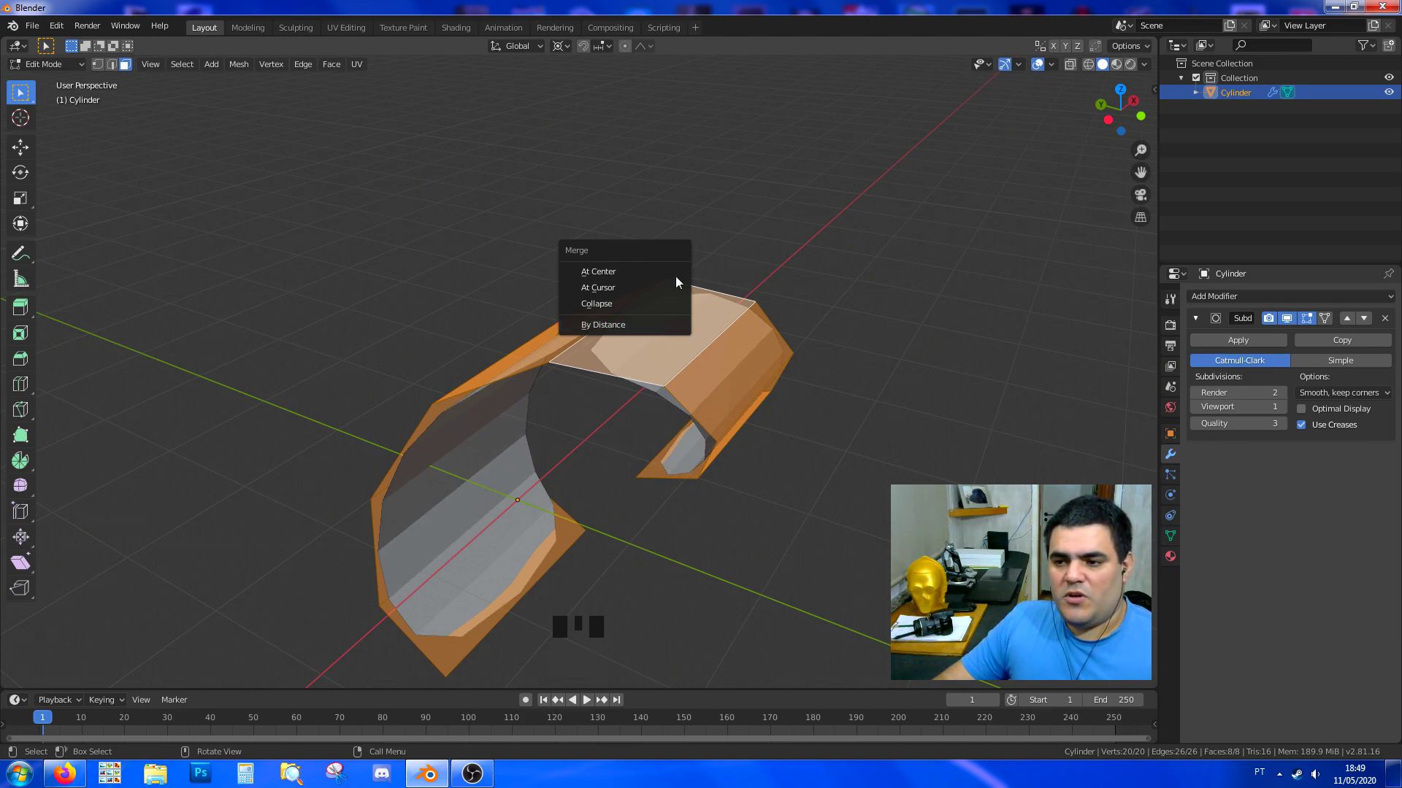
pyautogui.click(638, 323)
pyautogui.moveTo(641, 327); pyautogui.dragTo(676, 346, button='middle')
pyautogui.scroll(4, 676, 346)
pyautogui.scroll(3, 668, 348)
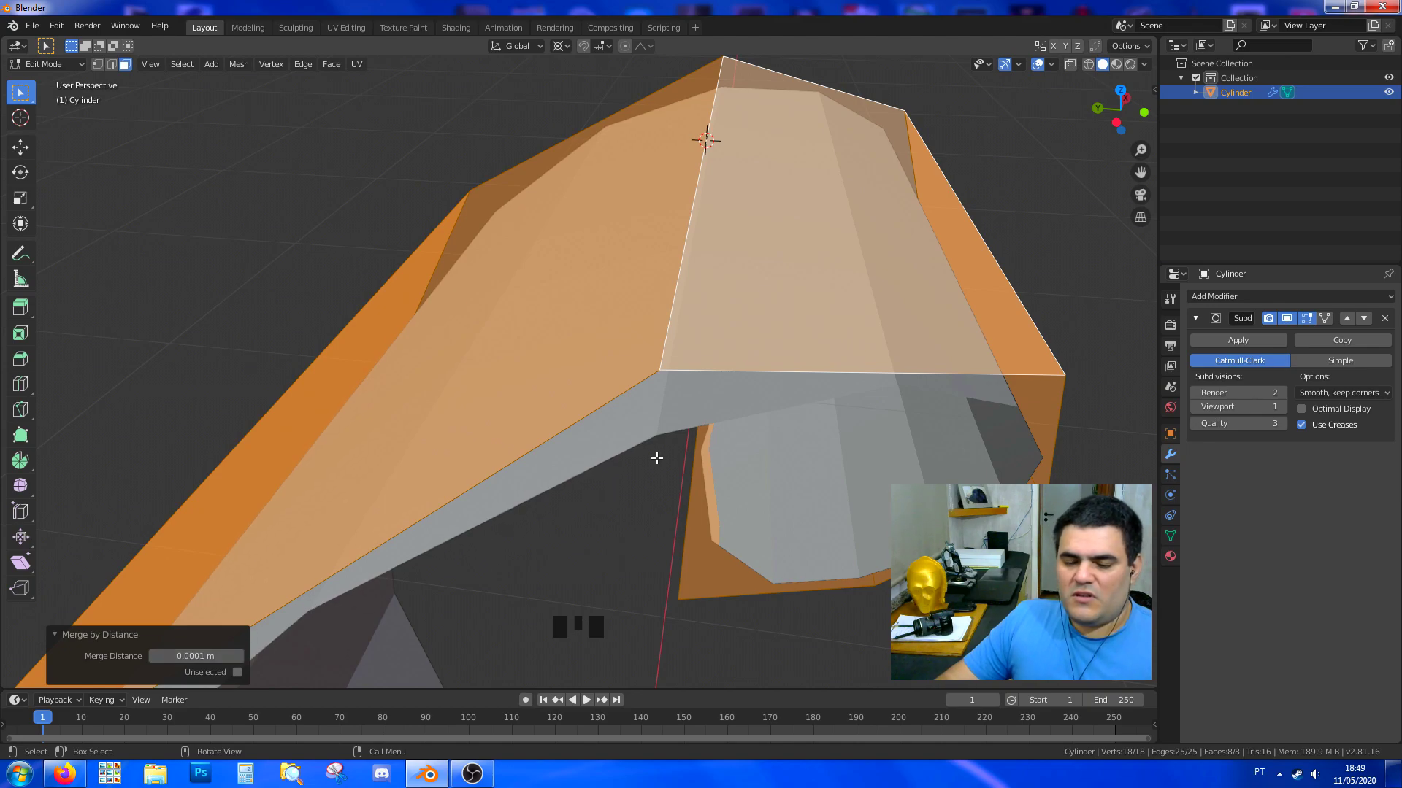
pyautogui.scroll(-10, 644, 457)
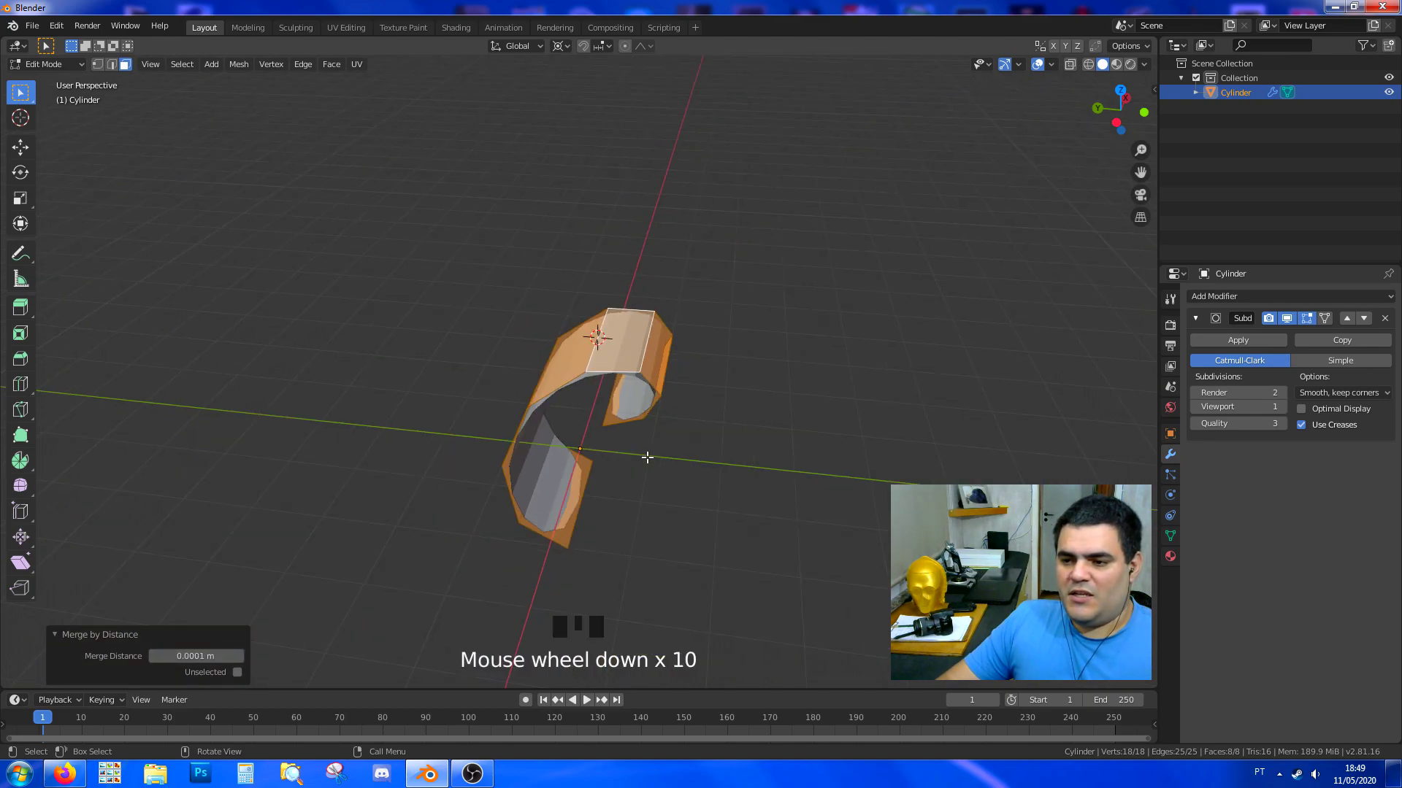
pyautogui.moveTo(645, 457); pyautogui.dragTo(623, 456, button='middle')
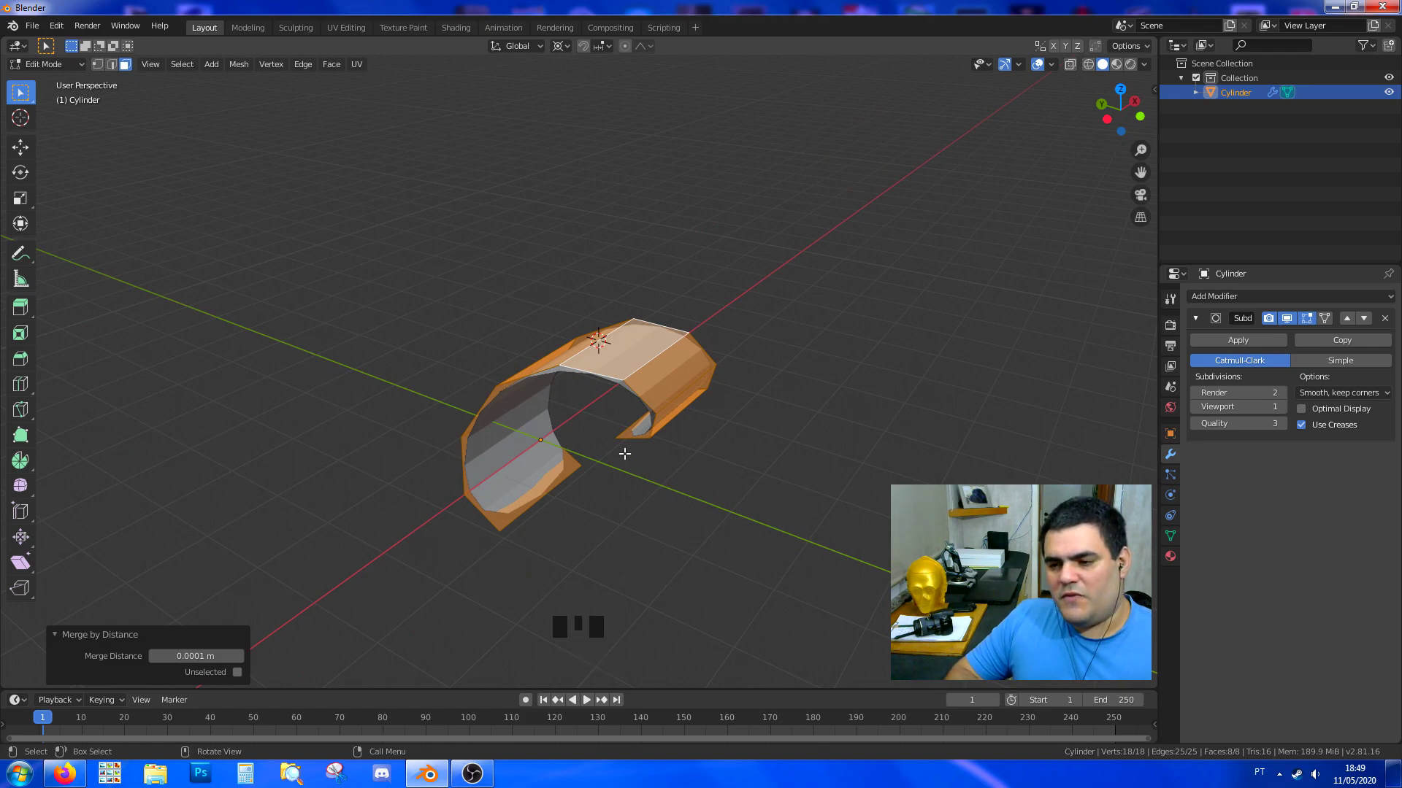
# - Return the cylinder to Object Mode and raise its Subdivision Surface viewport level to 2
pyautogui.click(624, 454)
pyautogui.press('Tab')
pyautogui.moveTo(598, 448); pyautogui.dragTo(490, 446, button='middle')
pyautogui.moveTo(647, 489); pyautogui.dragTo(679, 482, button='middle')
pyautogui.scroll(2, 669, 509)
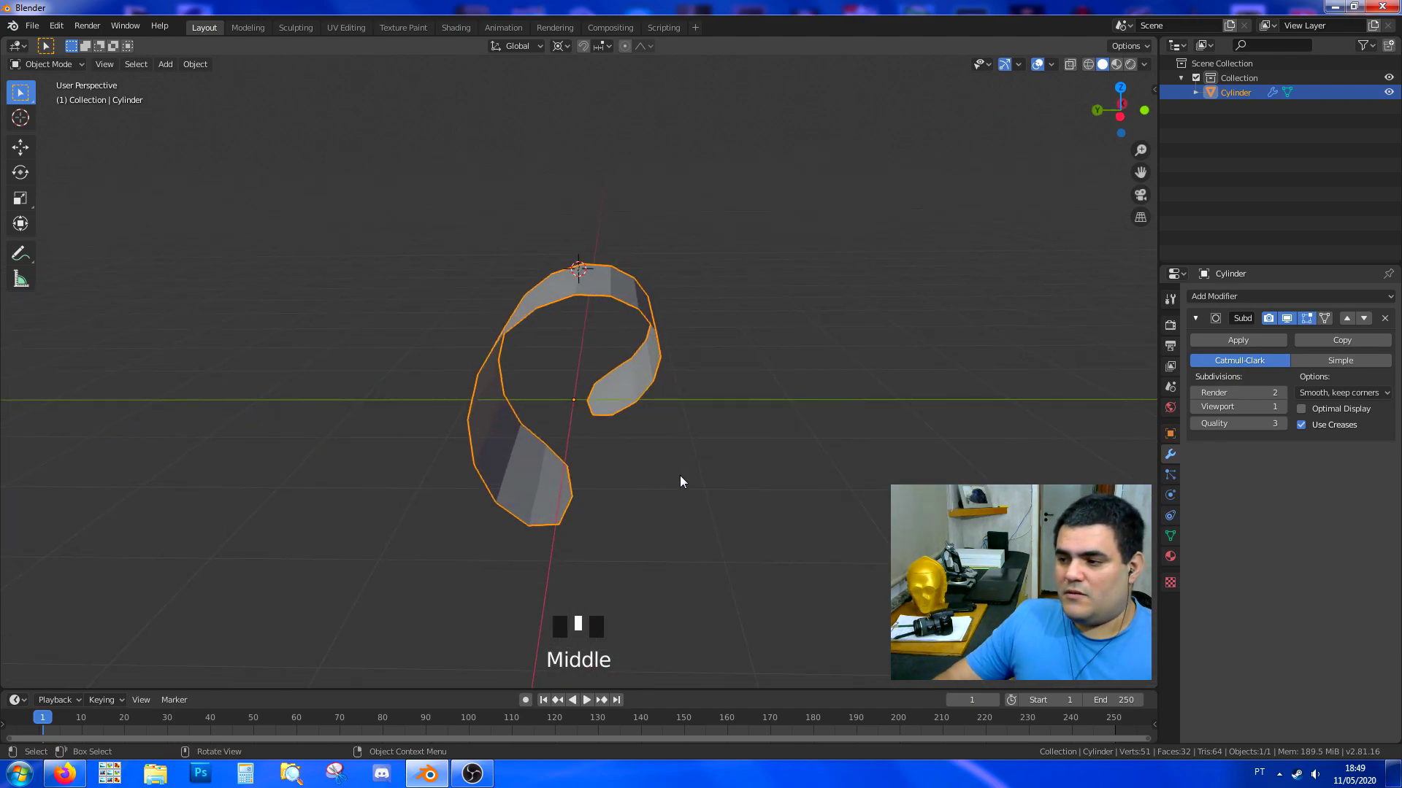
pyautogui.moveTo(772, 464); pyautogui.dragTo(1333, 423, button='middle')
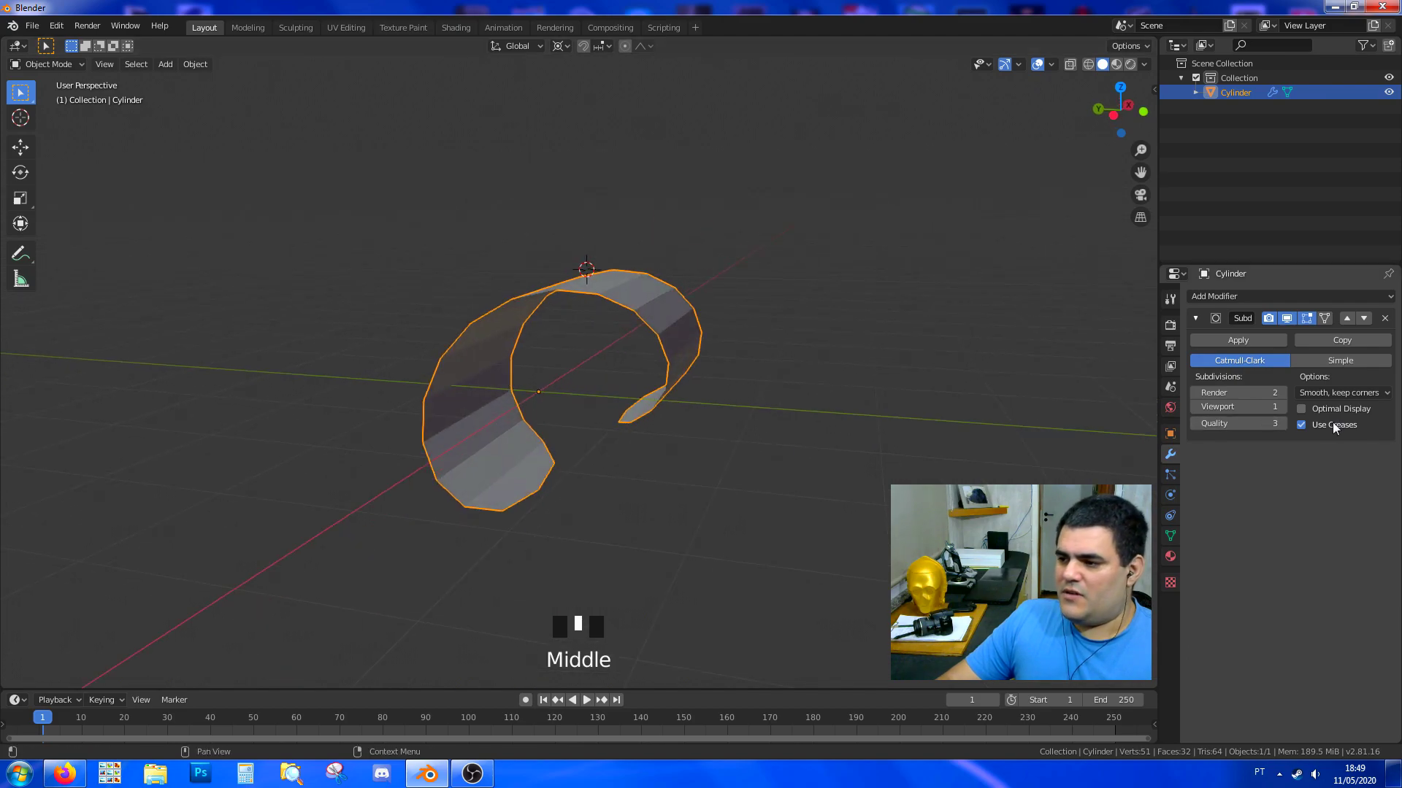
pyautogui.click(1284, 406)
pyautogui.scroll(3, 479, 468)
pyautogui.moveTo(557, 463); pyautogui.dragTo(613, 459, button='middle')
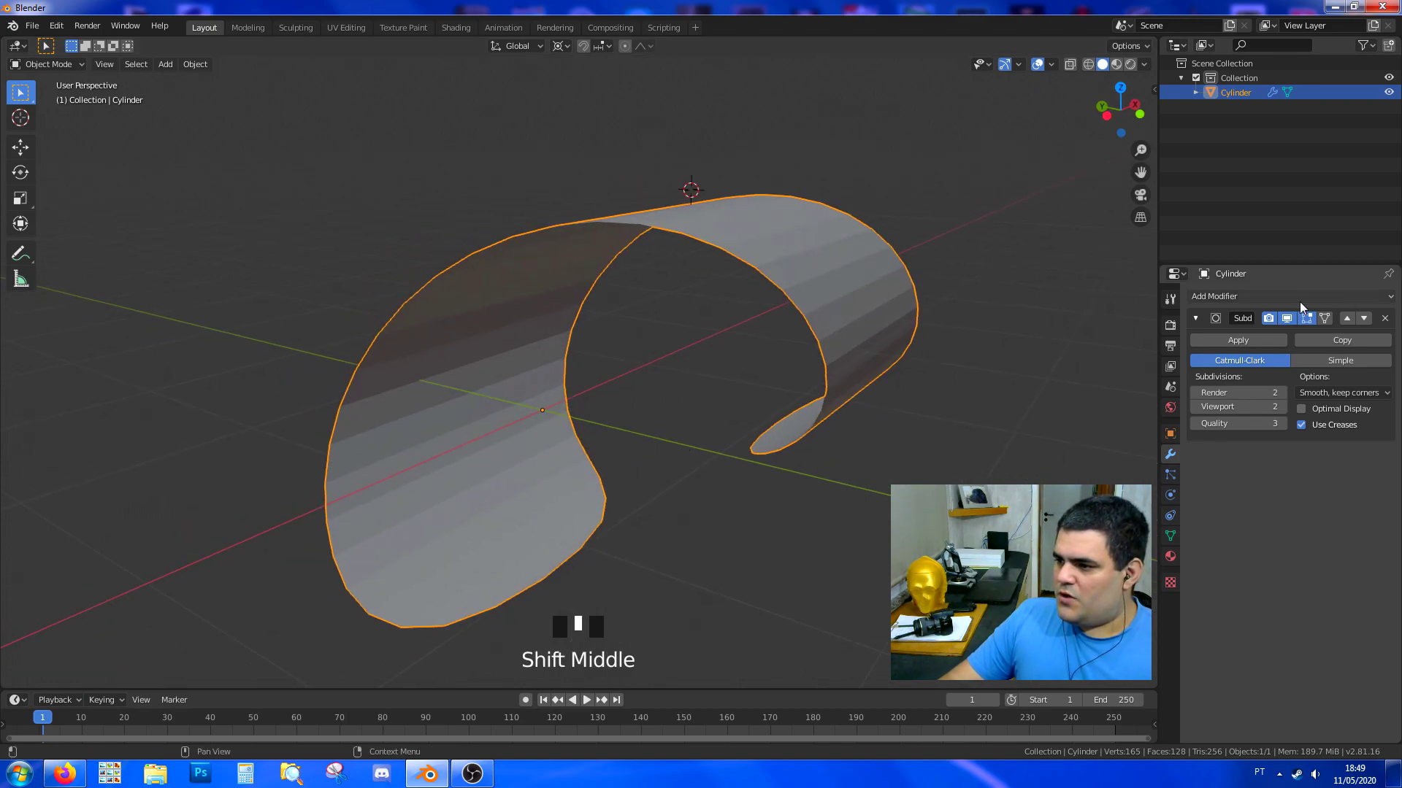
# - Add a Solidify modifier to the cylinder and set its thickness to 0.16 m
pyautogui.click(1295, 299)
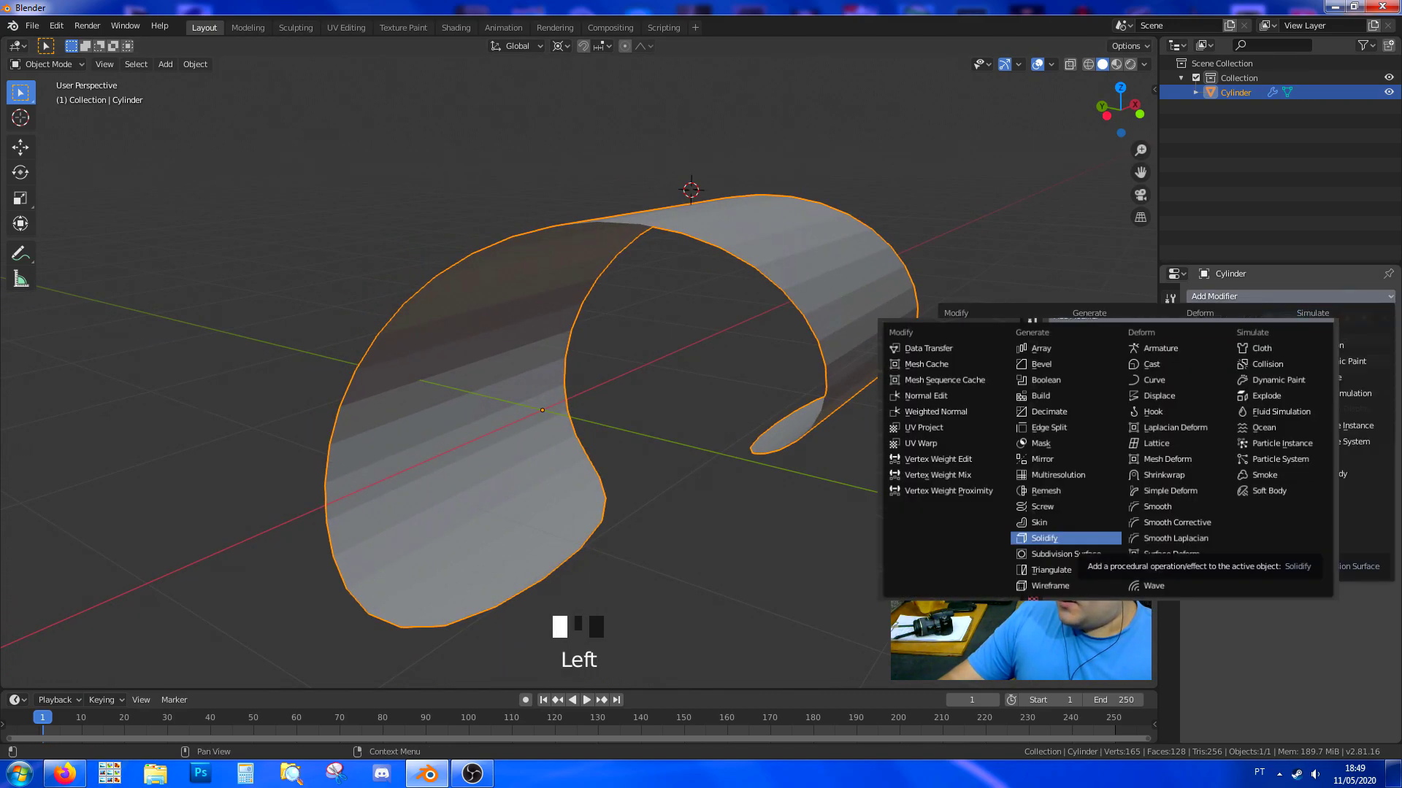
pyautogui.click(1052, 538)
pyautogui.moveTo(424, 287); pyautogui.dragTo(414, 218, button='middle')
pyautogui.scroll(2, 396, 260)
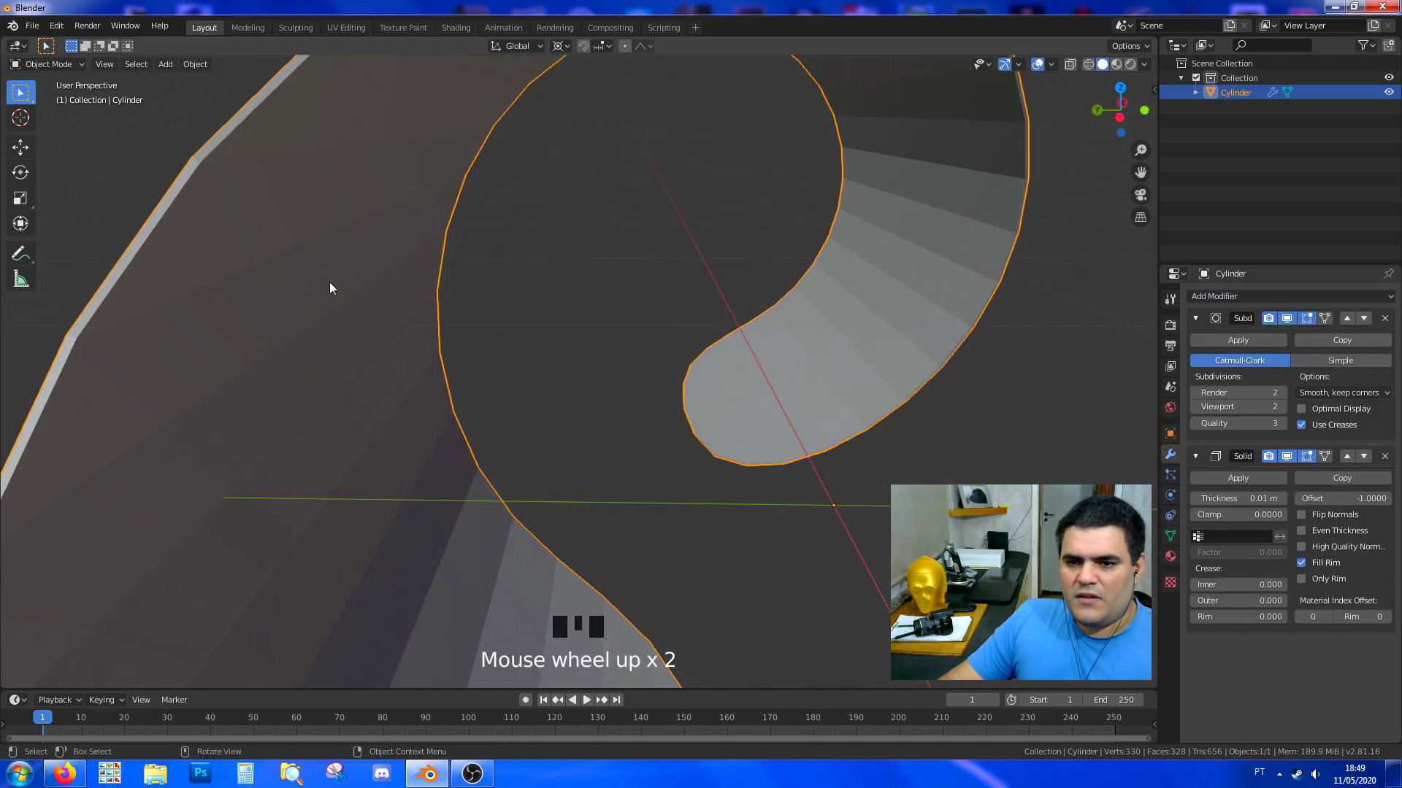
pyautogui.scroll(-4, 251, 226)
pyautogui.keyDown('shift'); pyautogui.moveTo(659, 455); pyautogui.dragTo(619, 395, button='middle'); pyautogui.keyUp('shift')
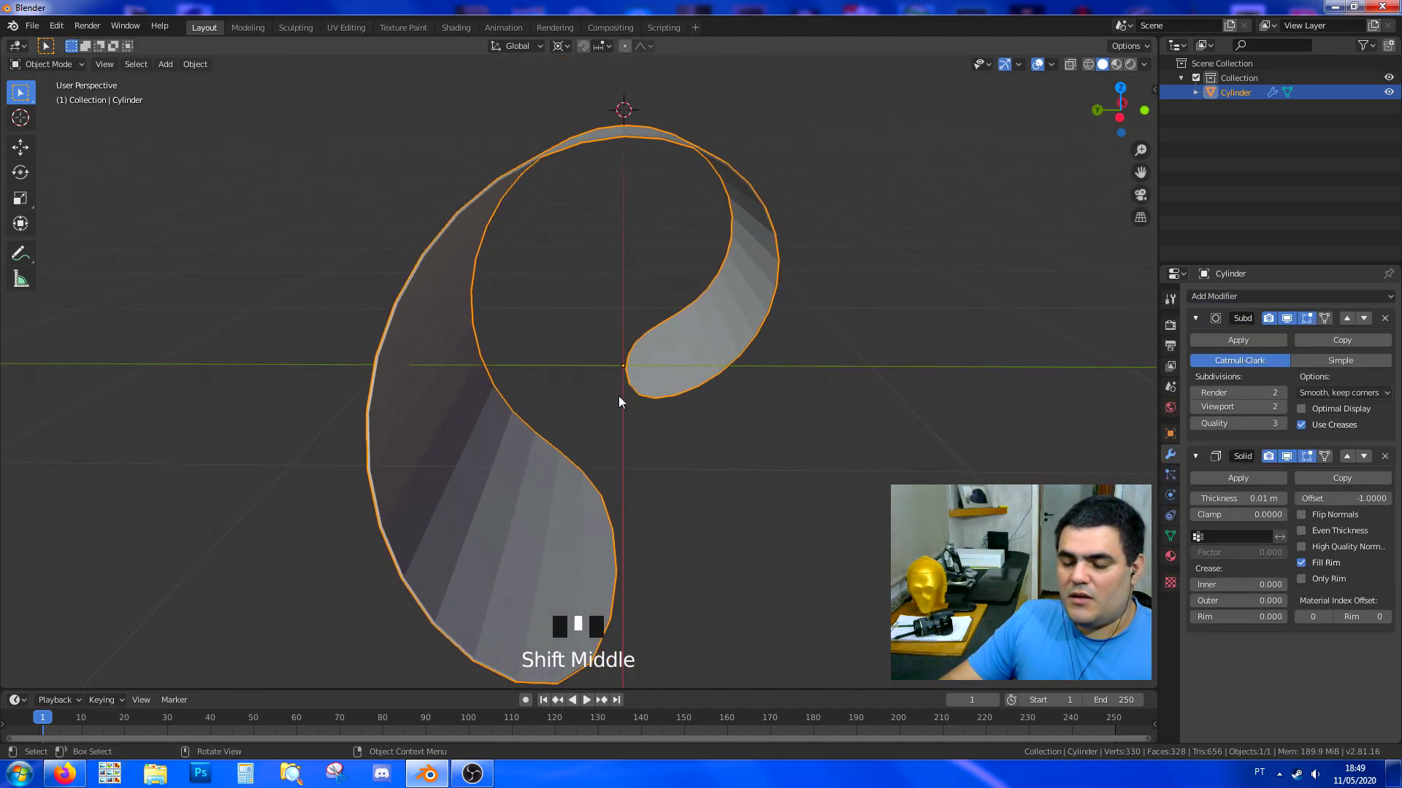
pyautogui.scroll(-1, 620, 396)
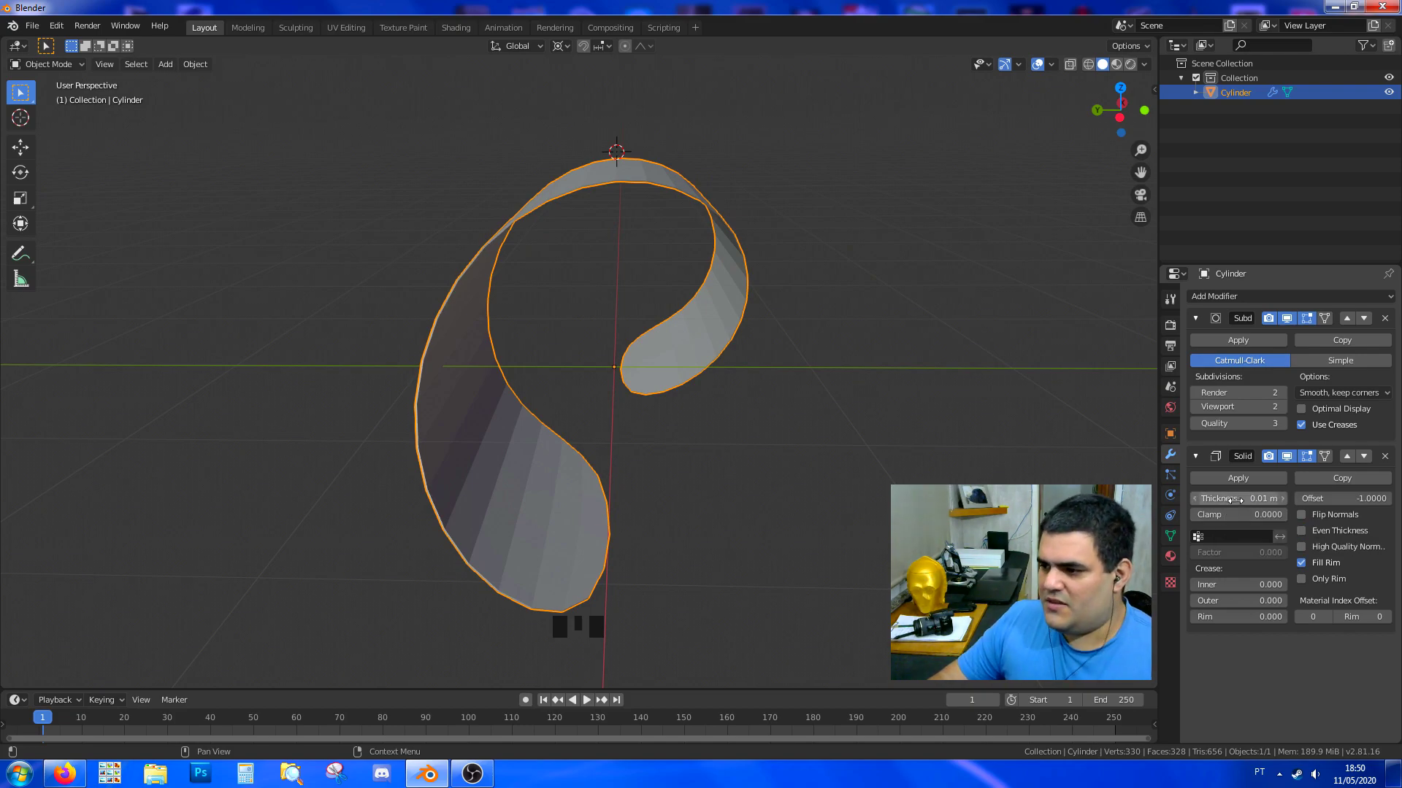
pyautogui.moveTo(1234, 499); pyautogui.dragTo(1271, 499)
pyautogui.moveTo(760, 498); pyautogui.dragTo(782, 475, button='middle')
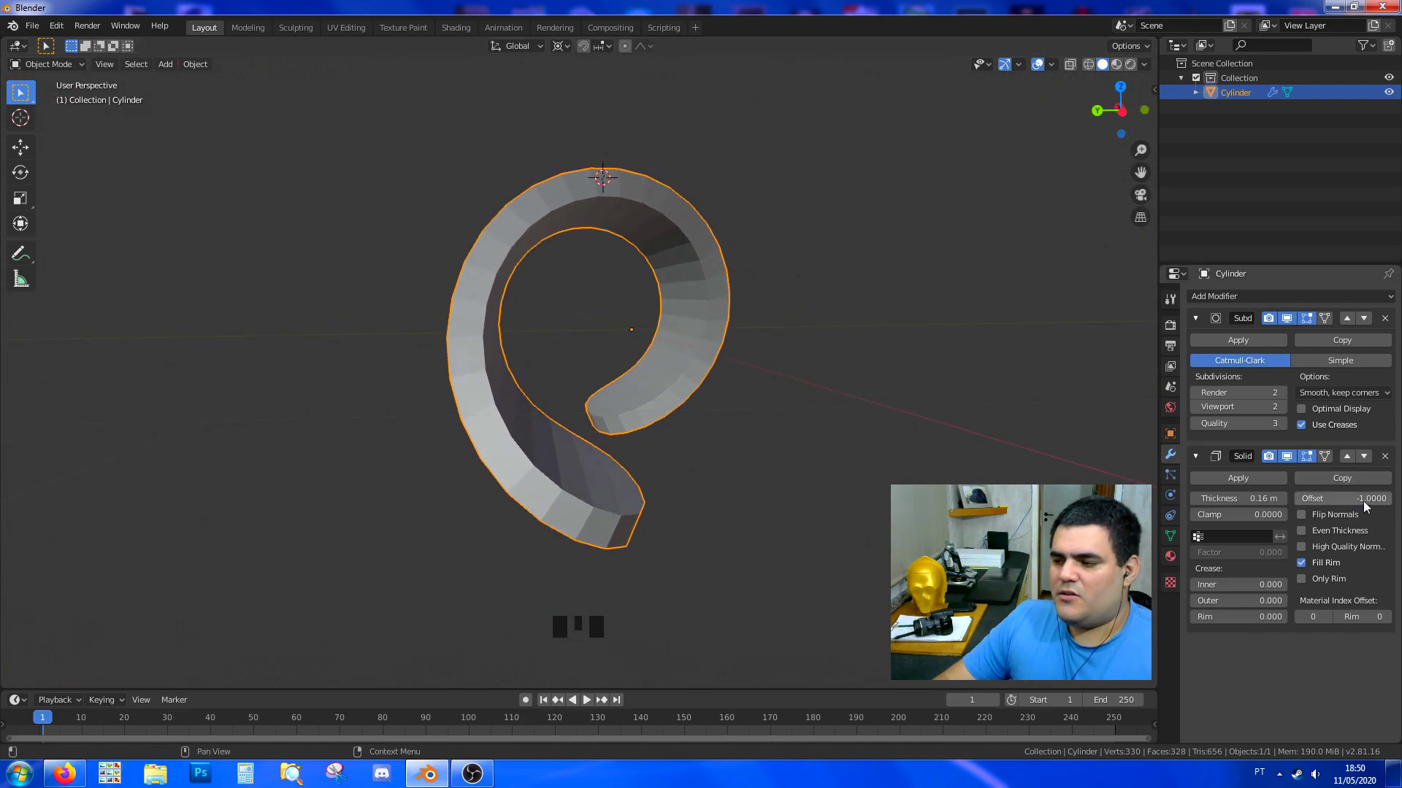
# - Compare Solidify offsets of 1 and -1 on the band, with its lower end face selected in Edit Mode
pyautogui.click(1342, 498)
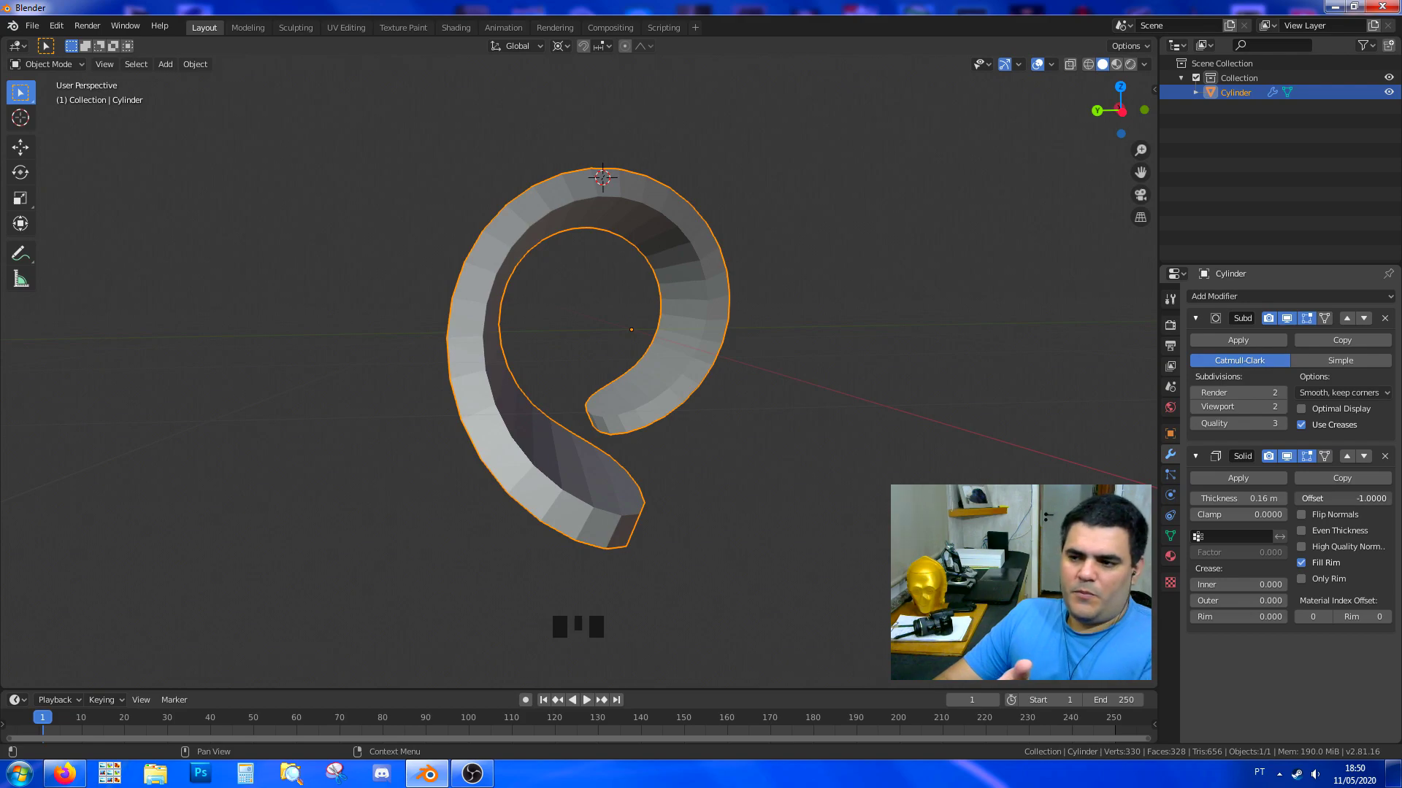
pyautogui.moveTo(1342, 498); pyautogui.dragTo(1373, 498)
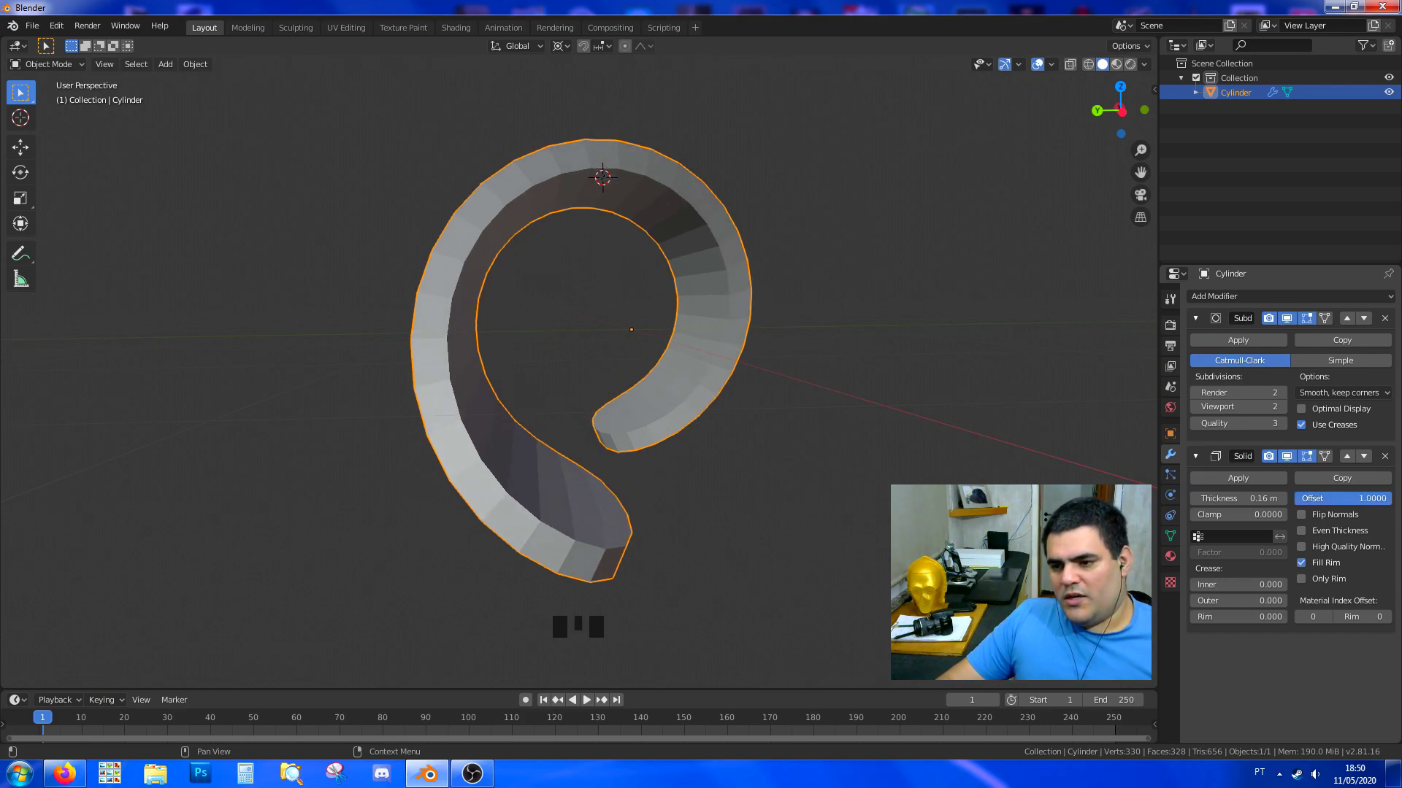
pyautogui.moveTo(756, 494); pyautogui.dragTo(729, 489, button='middle')
pyautogui.press('Tab')
pyautogui.press('3')
pyautogui.click(574, 501)
pyautogui.moveTo(573, 500); pyautogui.dragTo(449, 238, button='middle')
pyautogui.moveTo(1376, 504); pyautogui.dragTo(1299, 504)
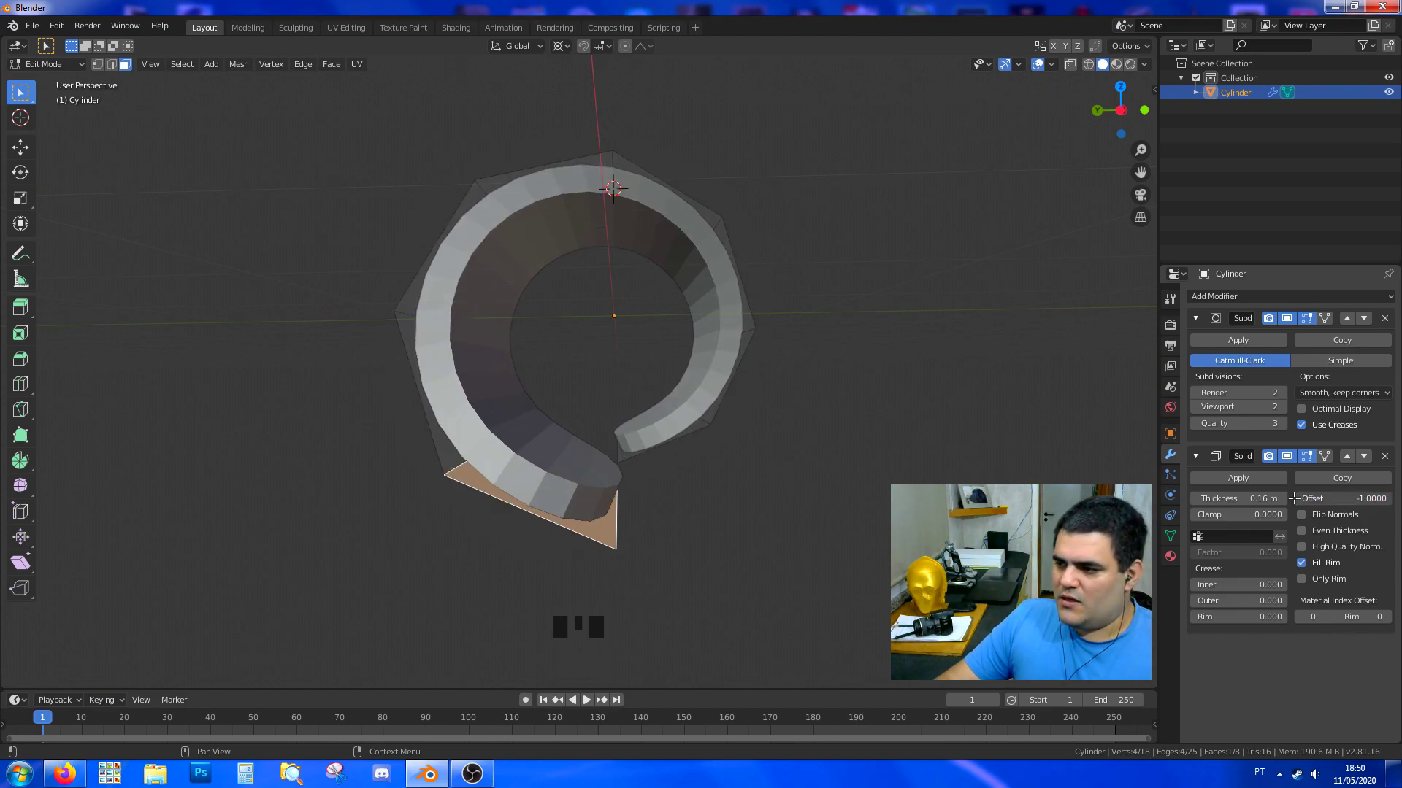
# - Set the Solidify offset to 1 so the thickness grows outward
pyautogui.click(1360, 499)
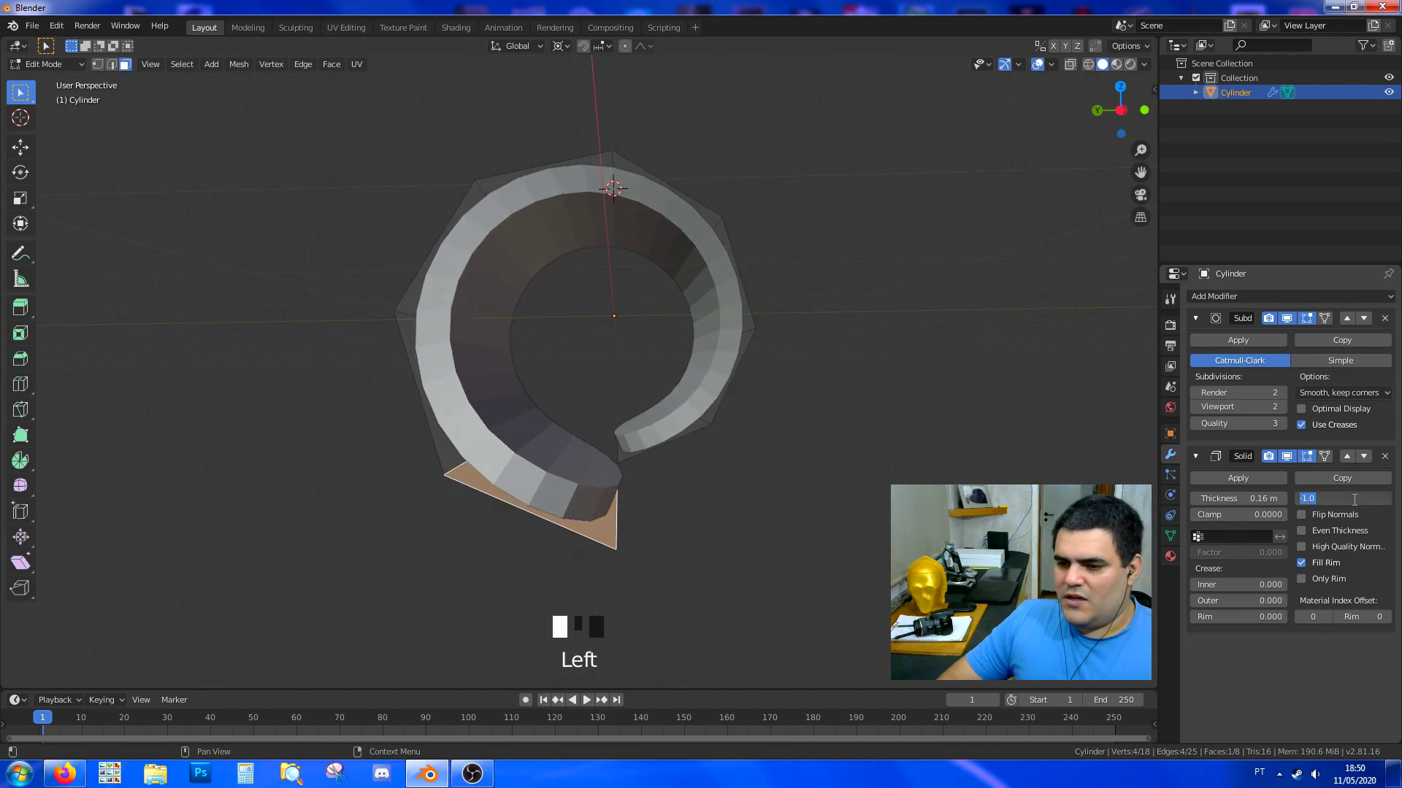
pyautogui.write('1')
pyautogui.press('Return')
# - Switch to Object Mode and move the band upward along the global Z axis
pyautogui.press('KP_Decimal')
pyautogui.moveTo(657, 622); pyautogui.dragTo(685, 489, button='middle')
pyautogui.press('Tab')
pyautogui.press('g')
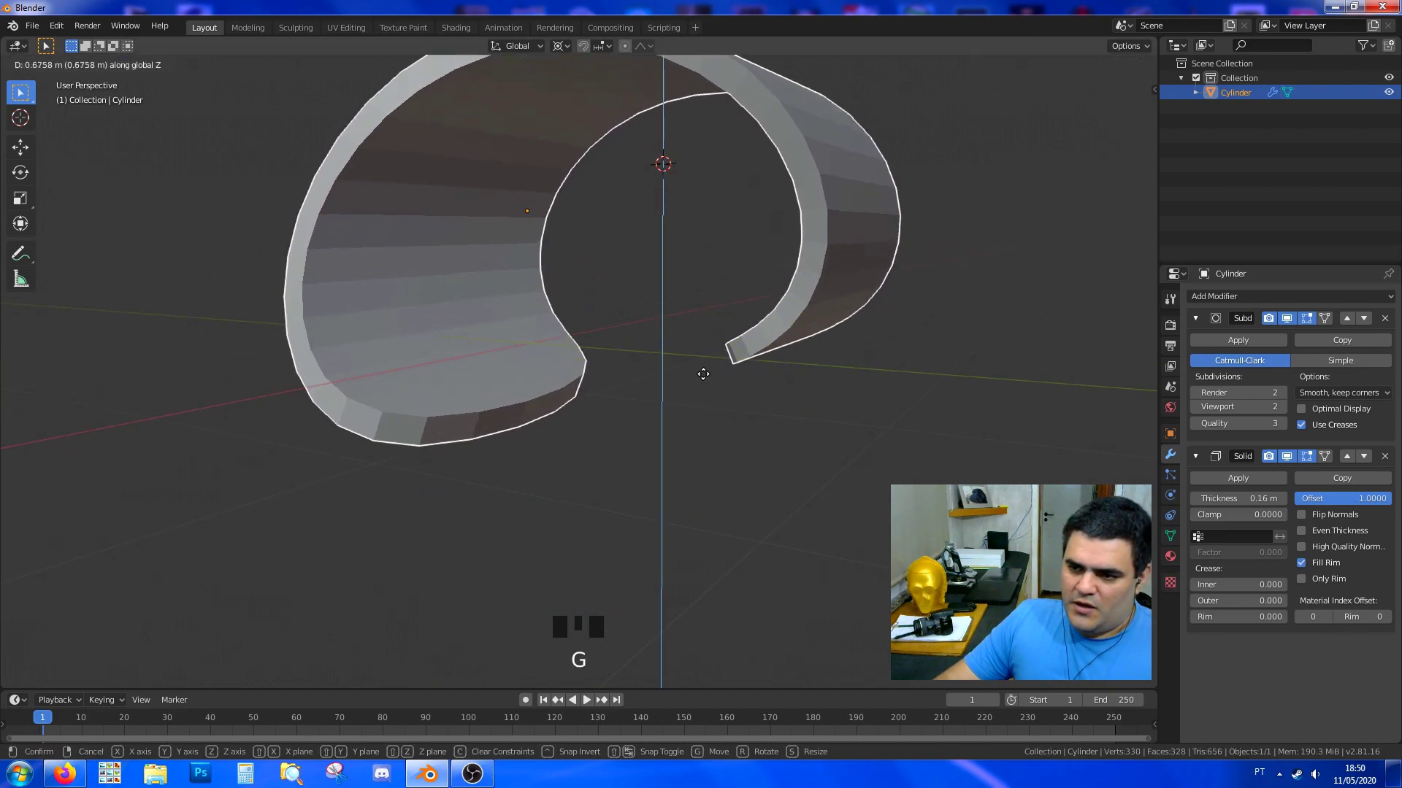
pyautogui.click(531, 295)
pyautogui.moveTo(532, 295); pyautogui.dragTo(646, 413, button='middle')
# - In Edit Mode, extrude the end edge of the band's front half about 0.98 m along negative global Y
pyautogui.press('Tab')
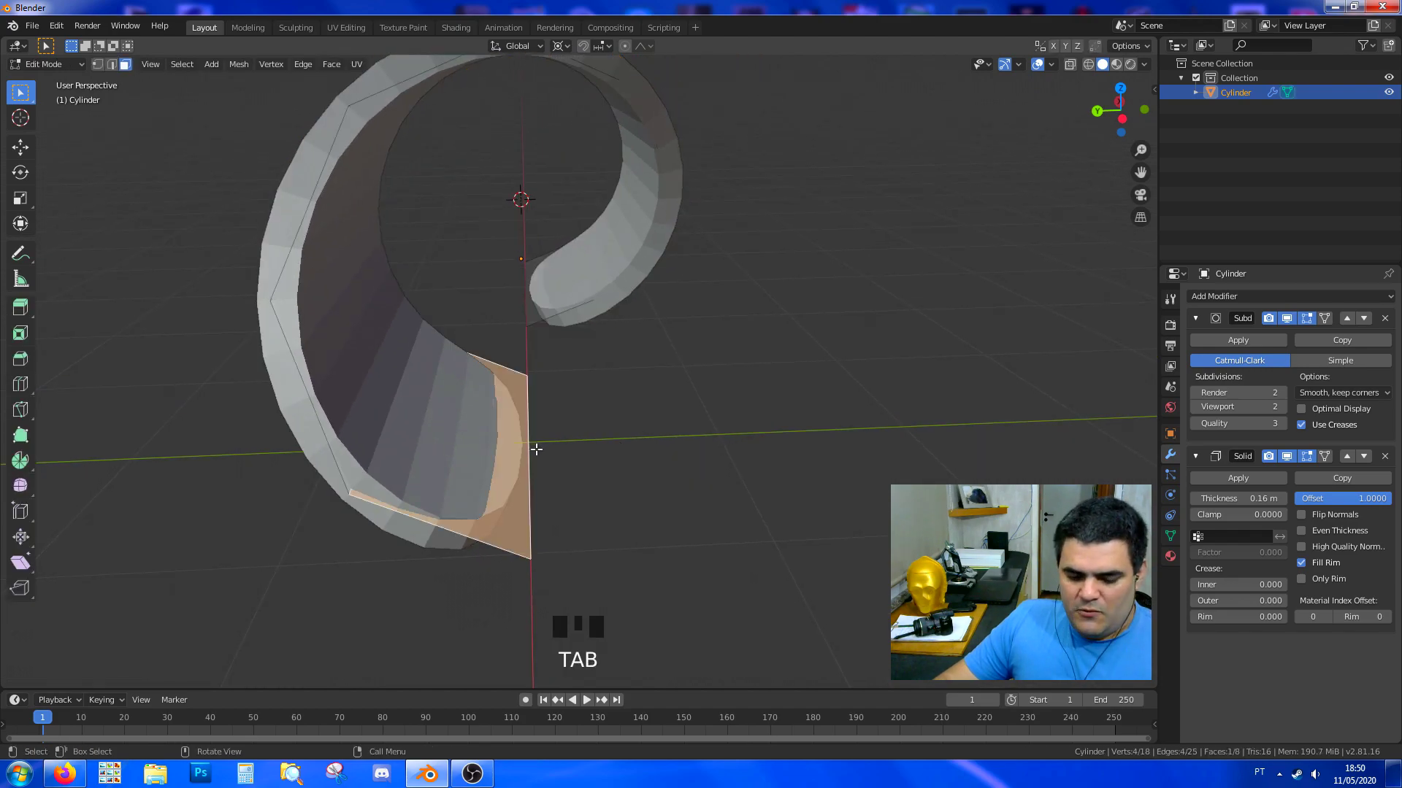
pyautogui.press('2')
pyautogui.click(561, 445)
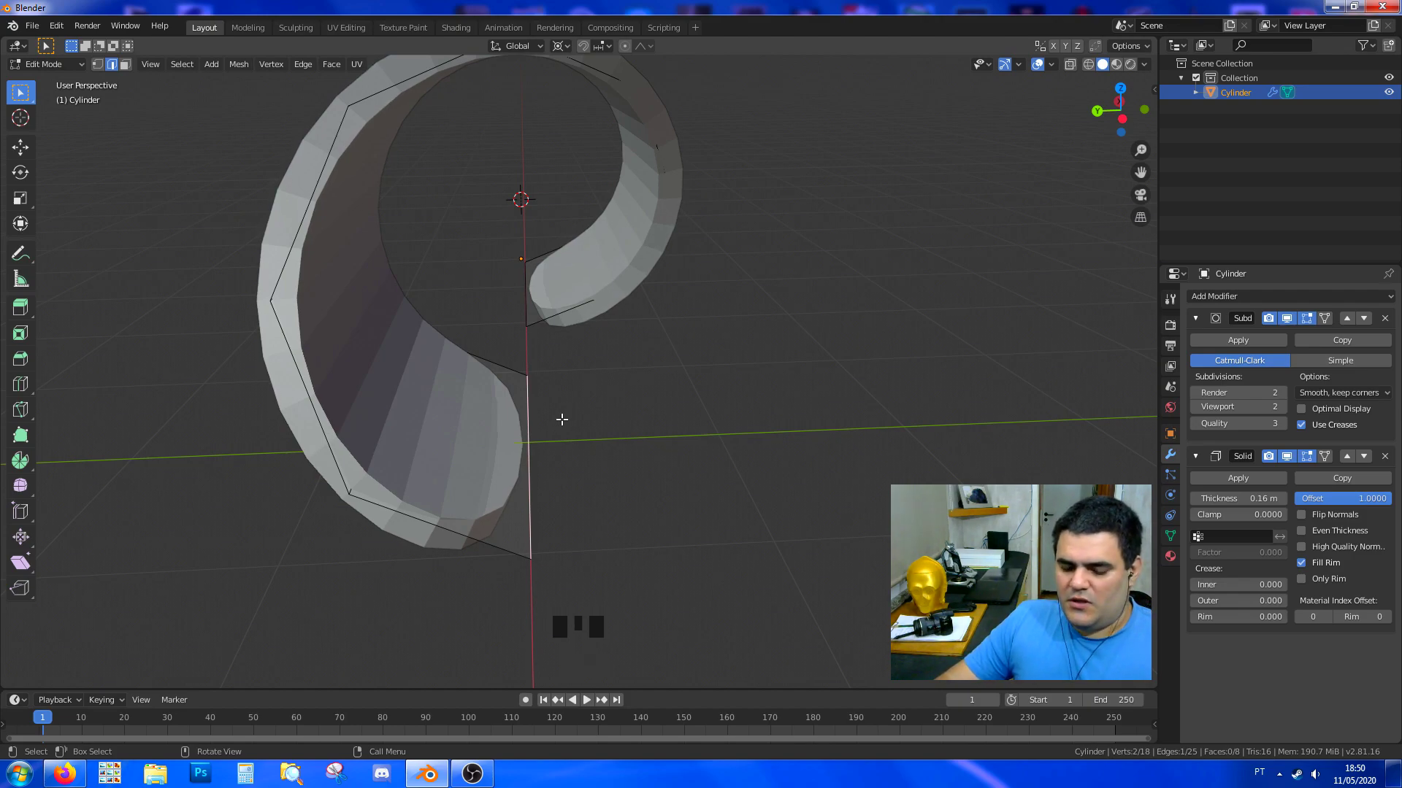
pyautogui.press('e')
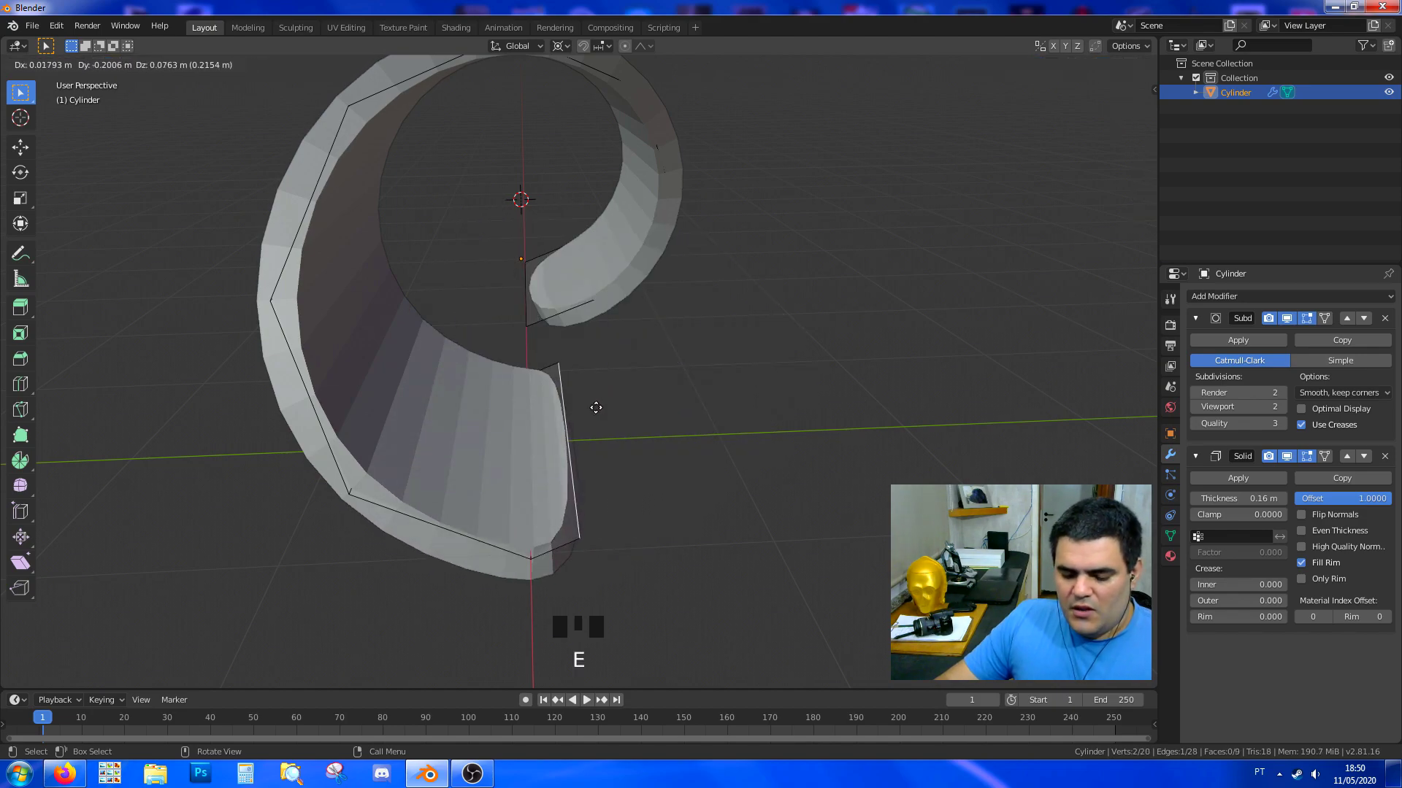
pyautogui.press('y')
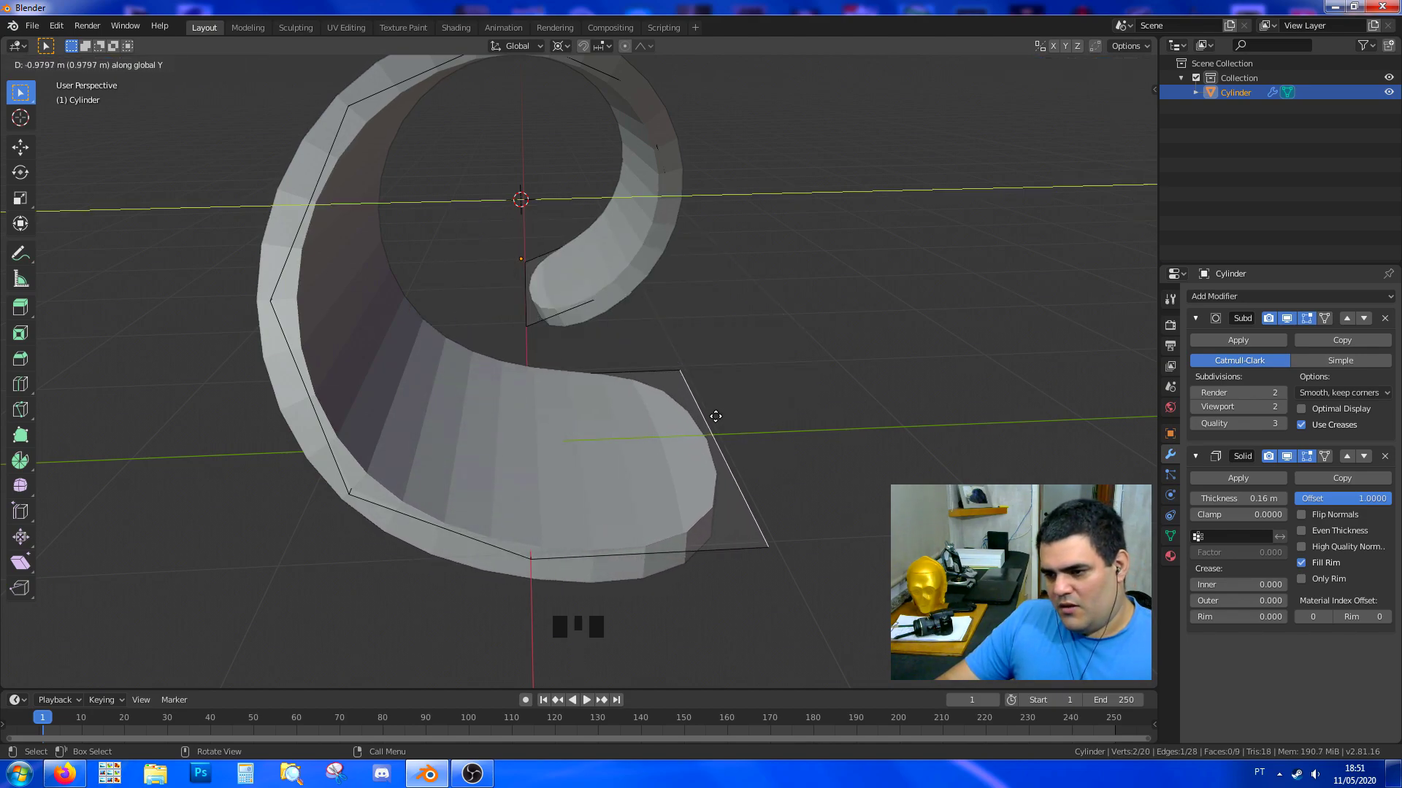
pyautogui.click(718, 416)
# - Extrude the end edge of the band's other half outward to form a matching flat end
pyautogui.moveTo(718, 417); pyautogui.dragTo(592, 519, button='middle')
pyautogui.scroll(-3, 592, 519)
pyautogui.click(541, 496)
pyautogui.click(527, 491)
pyautogui.press('e')
pyautogui.click(606, 526)
pyautogui.moveTo(606, 525); pyautogui.dragTo(730, 475, button='middle')
pyautogui.keyDown('shift'); pyautogui.moveTo(730, 474); pyautogui.dragTo(680, 458, button='middle'); pyautogui.keyUp('shift')
pyautogui.scroll(3, 681, 459)
# - Apply an edge crease to the three outer edges of one extruded end to sharpen its corners
pyautogui.press('Tab')
pyautogui.press('Tab')
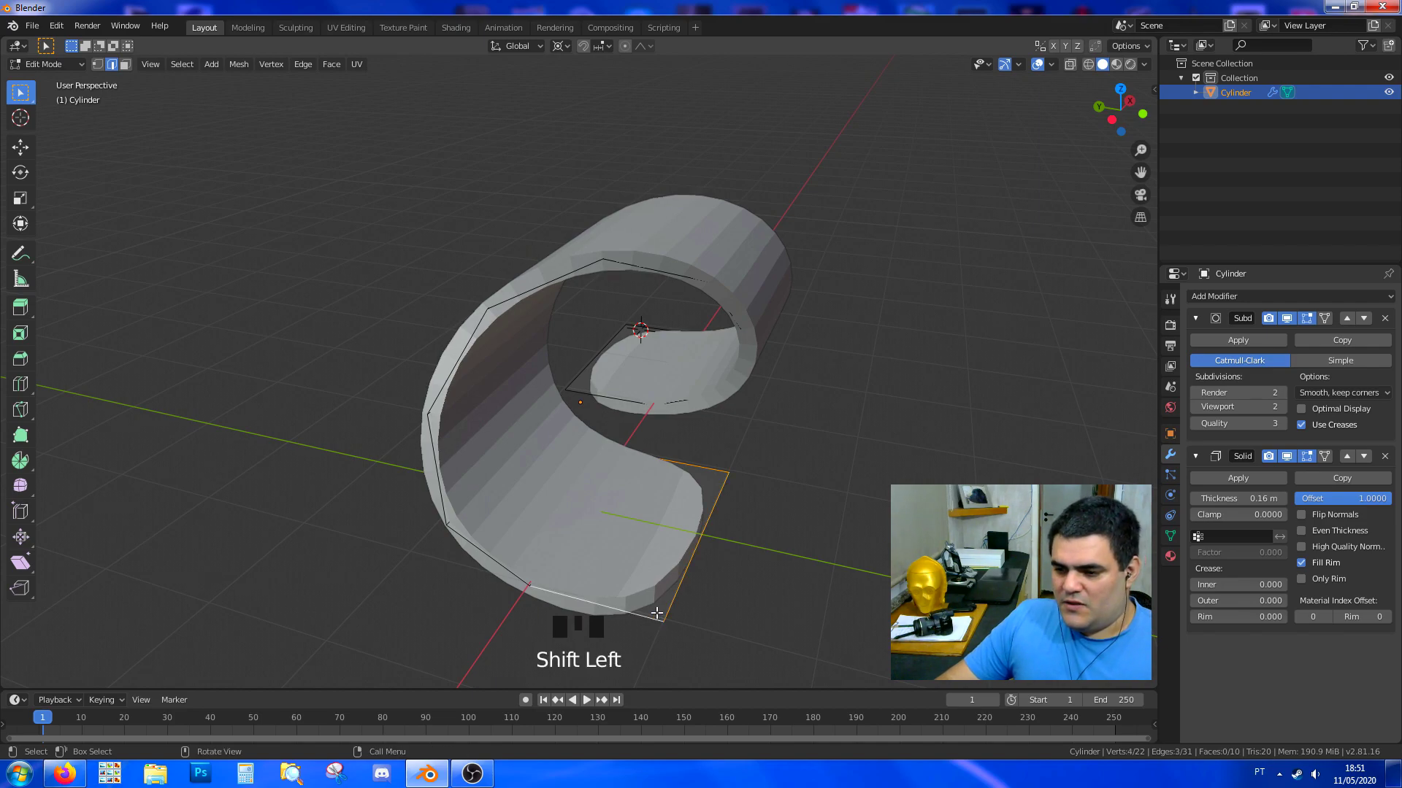
pyautogui.rightClick(678, 489)
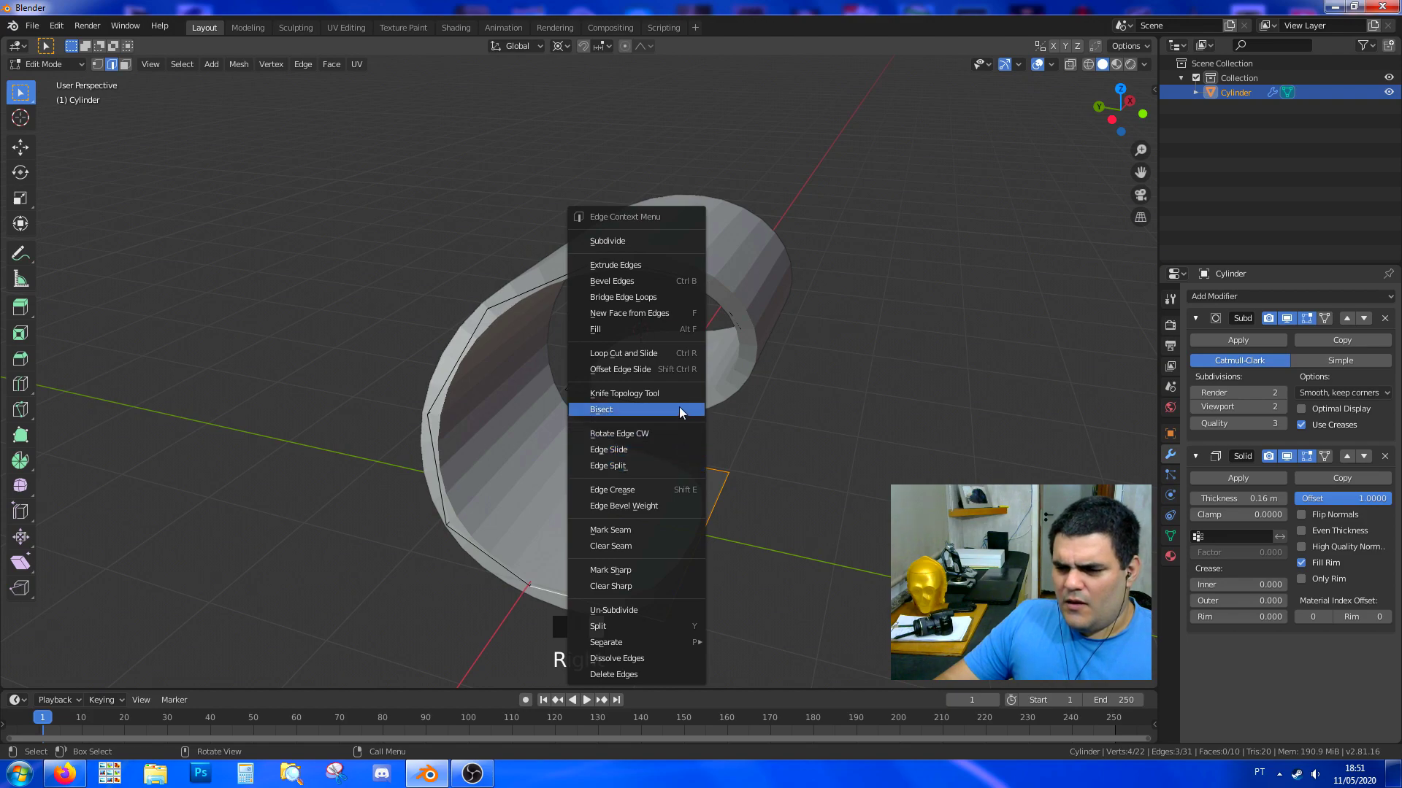
pyautogui.click(669, 488)
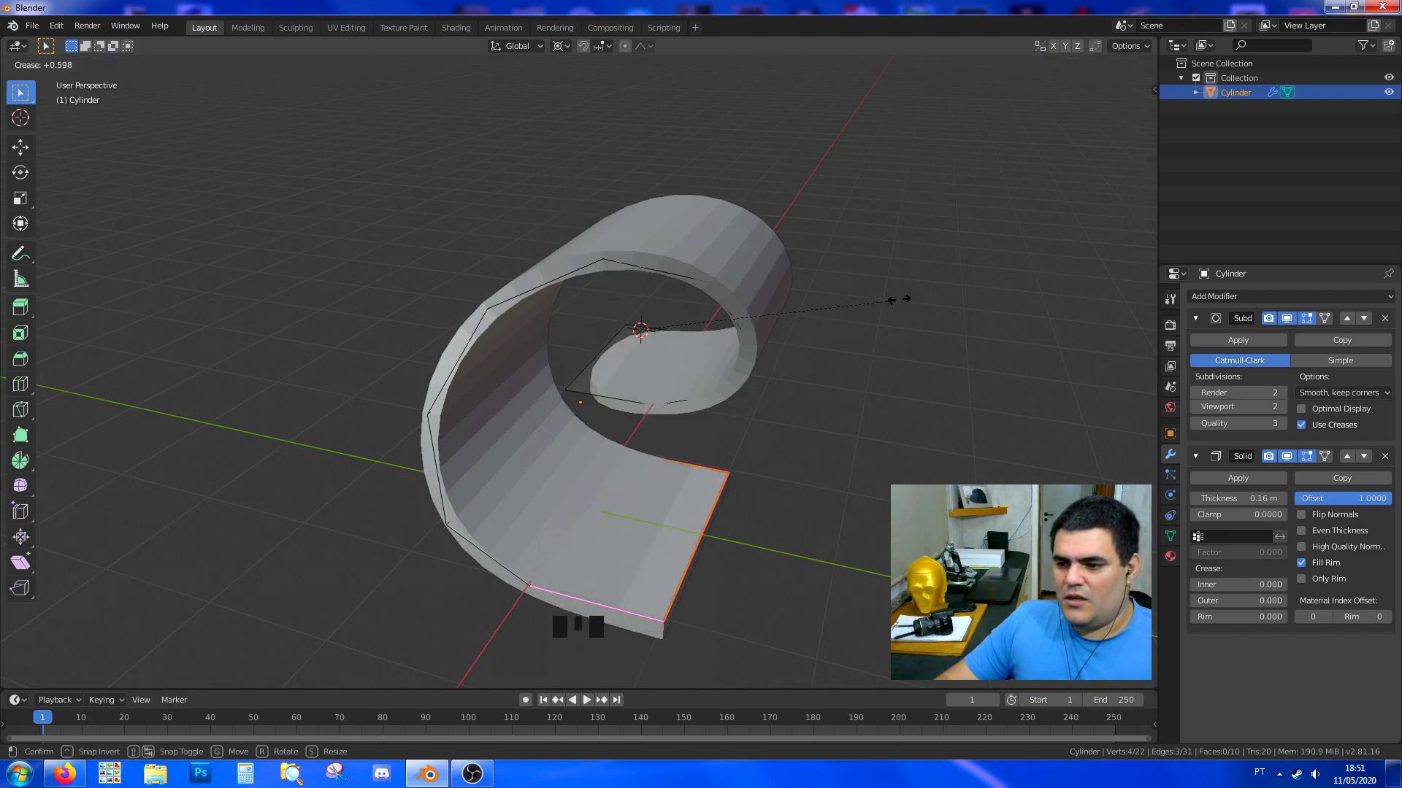
pyautogui.click(1091, 263)
pyautogui.scroll(-2, 673, 557)
pyautogui.moveTo(673, 557); pyautogui.dragTo(630, 483, button='middle')
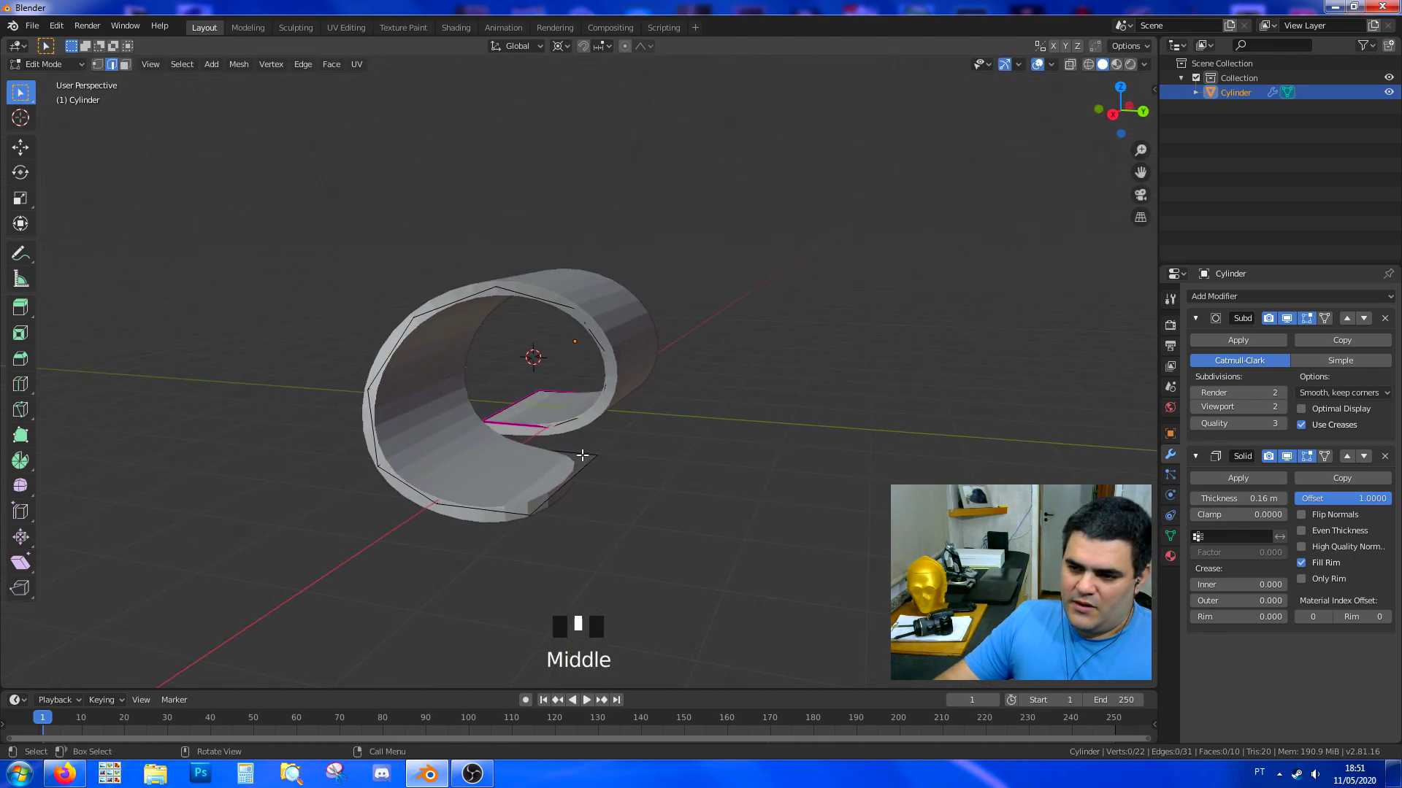
# - Select the three outer edges of the other extruded end and crease them with a factor of 1
pyautogui.keyDown('shift'); pyautogui.click(574, 484); pyautogui.keyUp('shift')
pyautogui.keyDown('shift'); pyautogui.click(499, 519); pyautogui.keyUp('shift')
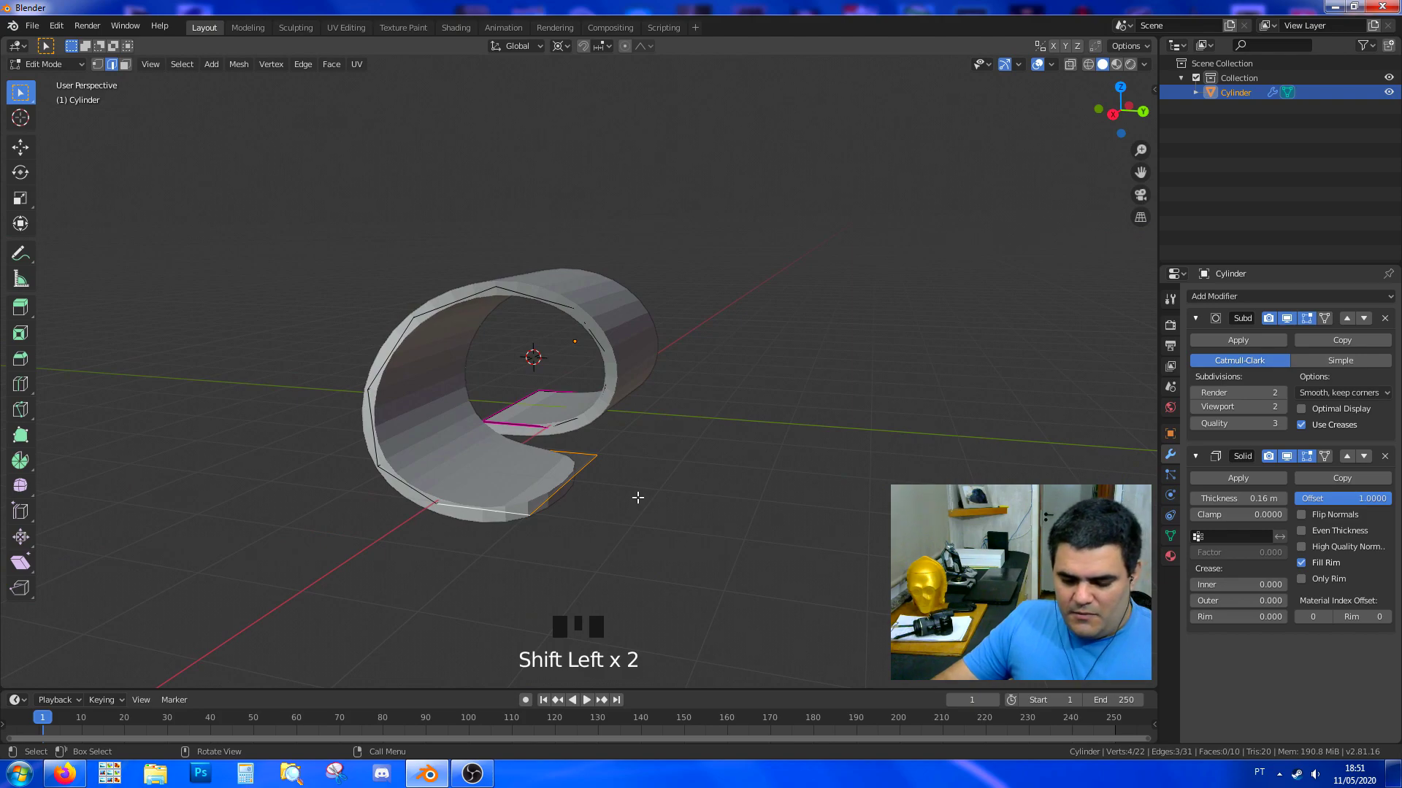
pyautogui.hotkey('shift', 'e')
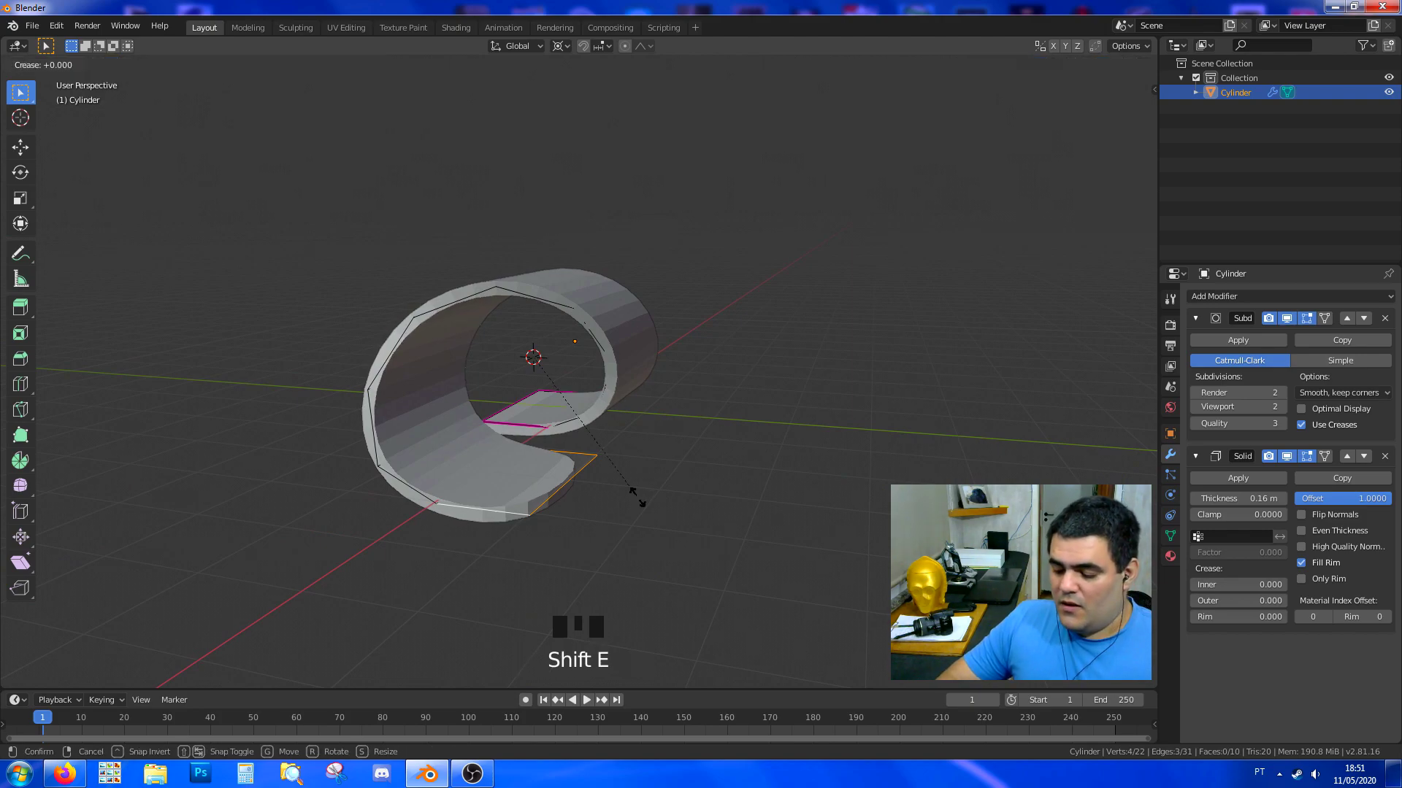
pyautogui.write('1')
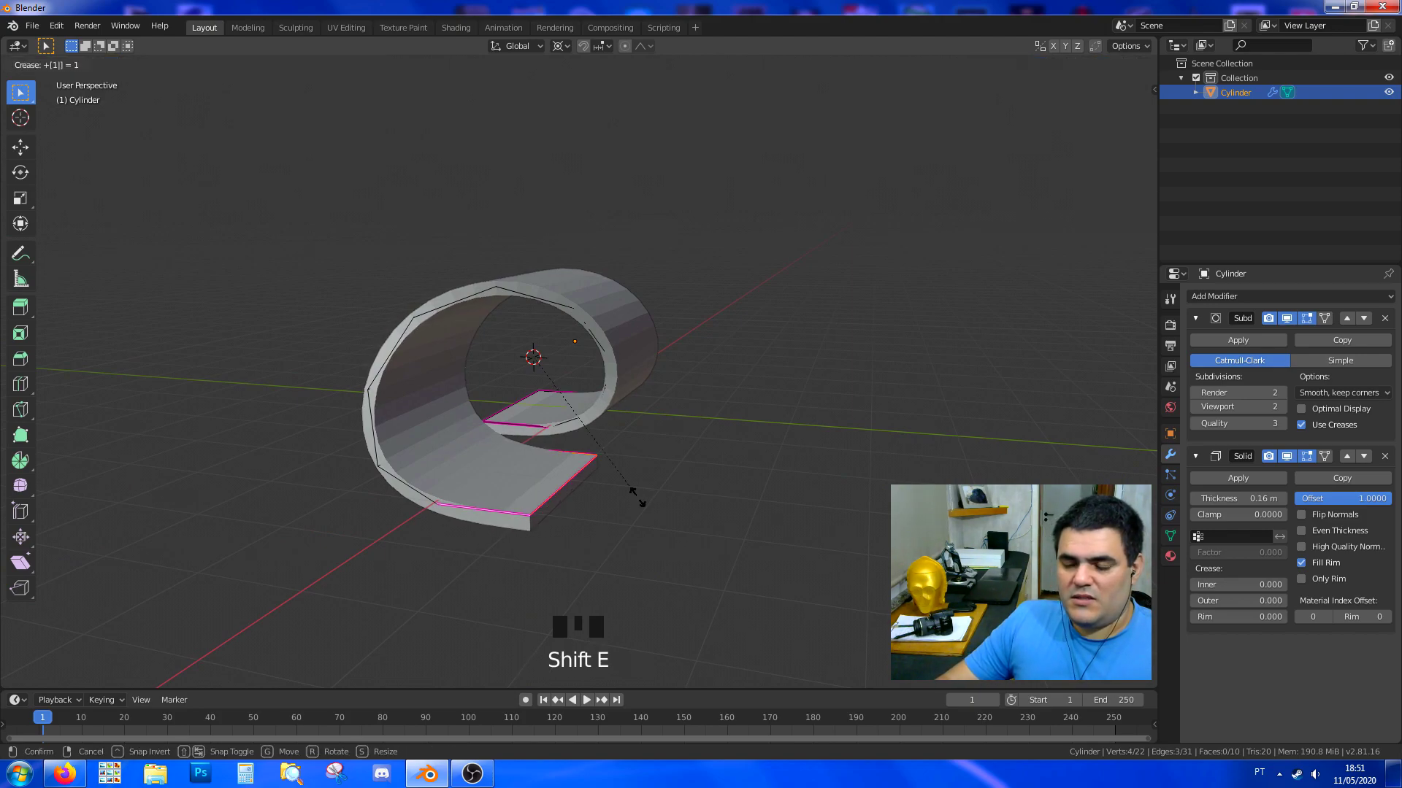
pyautogui.press('Return')
# - Clear the crease on the selected end edges with a factor of -1 and crease them again
pyautogui.moveTo(657, 457); pyautogui.dragTo(676, 450, button='middle')
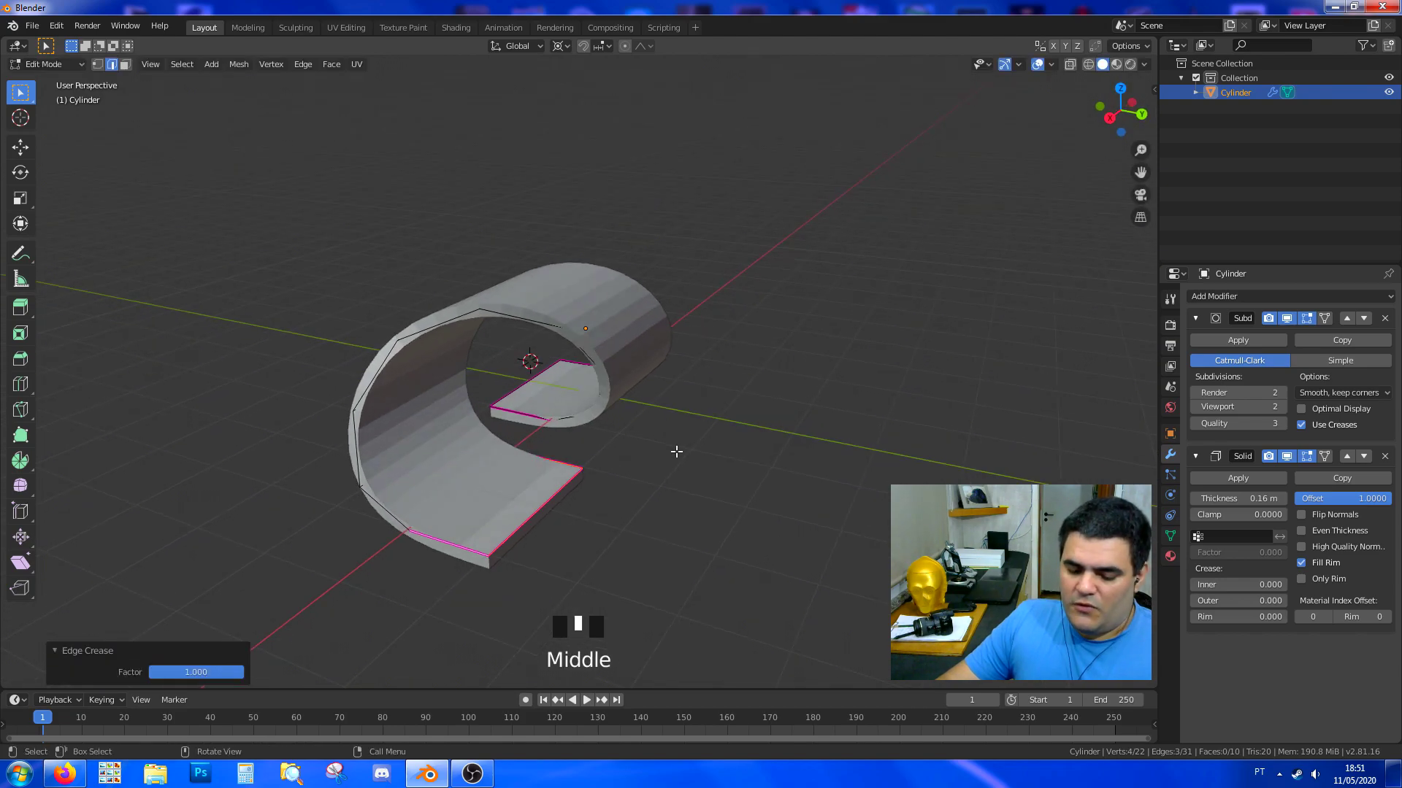
pyautogui.hotkey('shift', 'e')
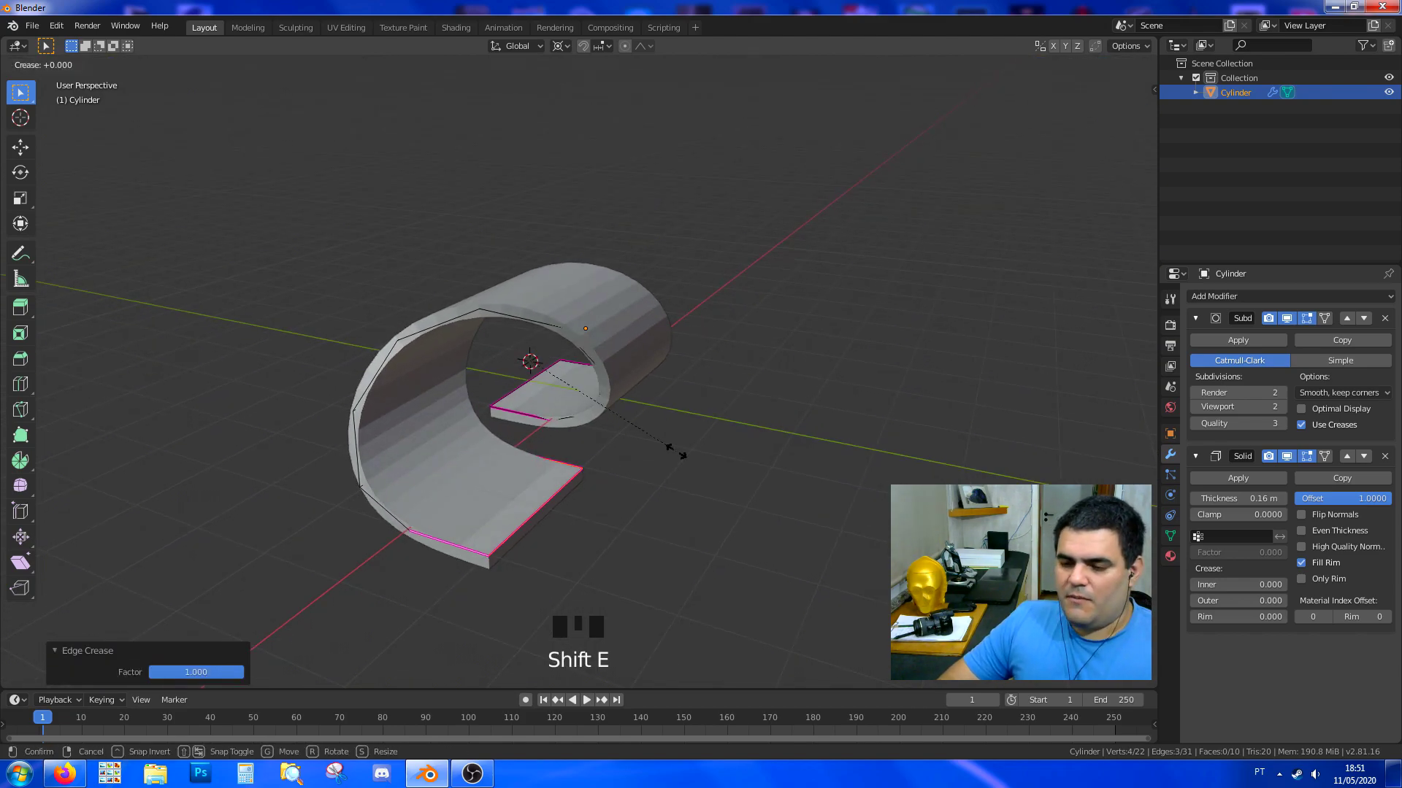
pyautogui.write('-1')
pyautogui.press('Return')
pyautogui.hotkey('shift', 'e')
pyautogui.click(670, 448)
# - Switch to Object Mode and apply smooth shading to the band
pyautogui.press('Tab')
pyautogui.moveTo(679, 447); pyautogui.dragTo(595, 440, button='middle')
pyautogui.scroll(2, 690, 436)
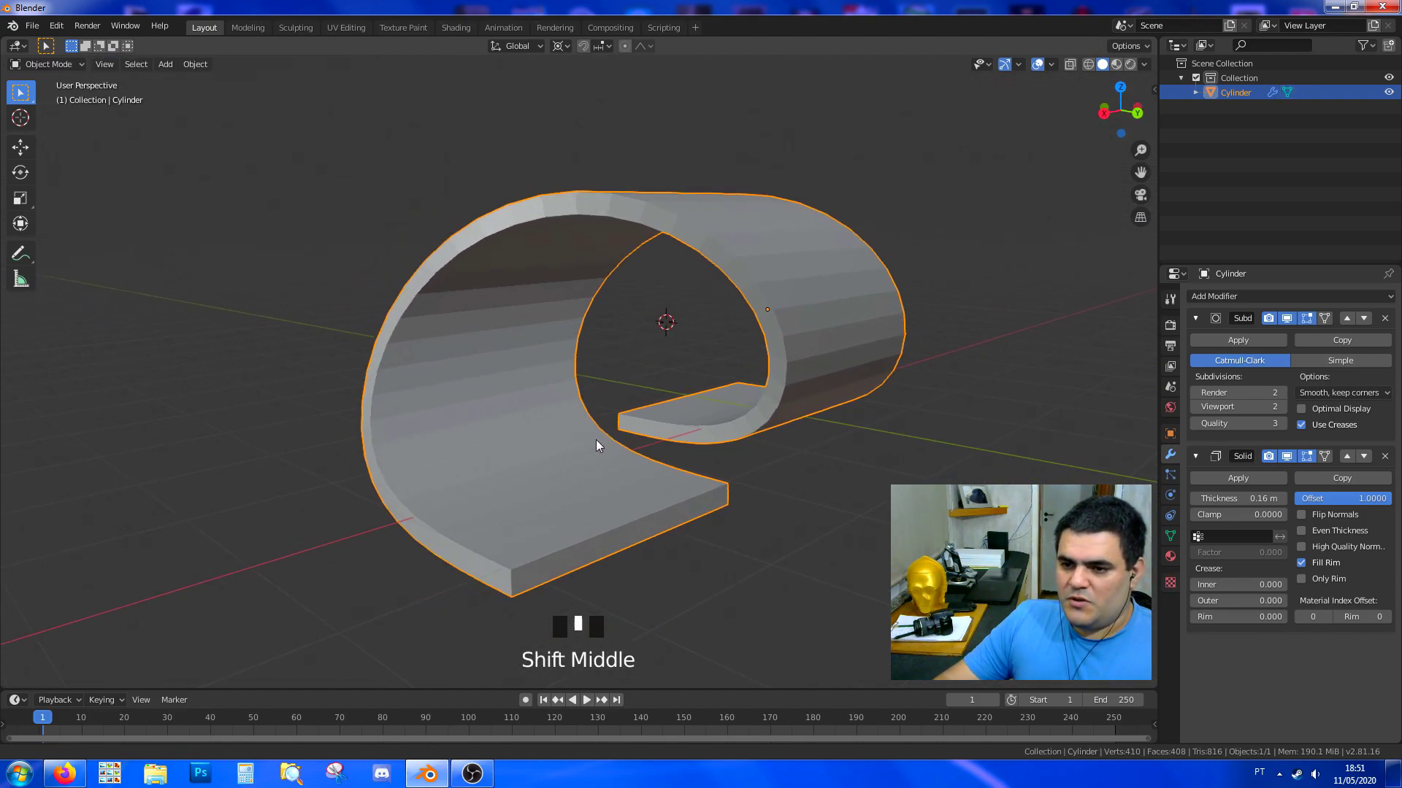
pyautogui.rightClick(466, 382)
pyautogui.click(467, 383)
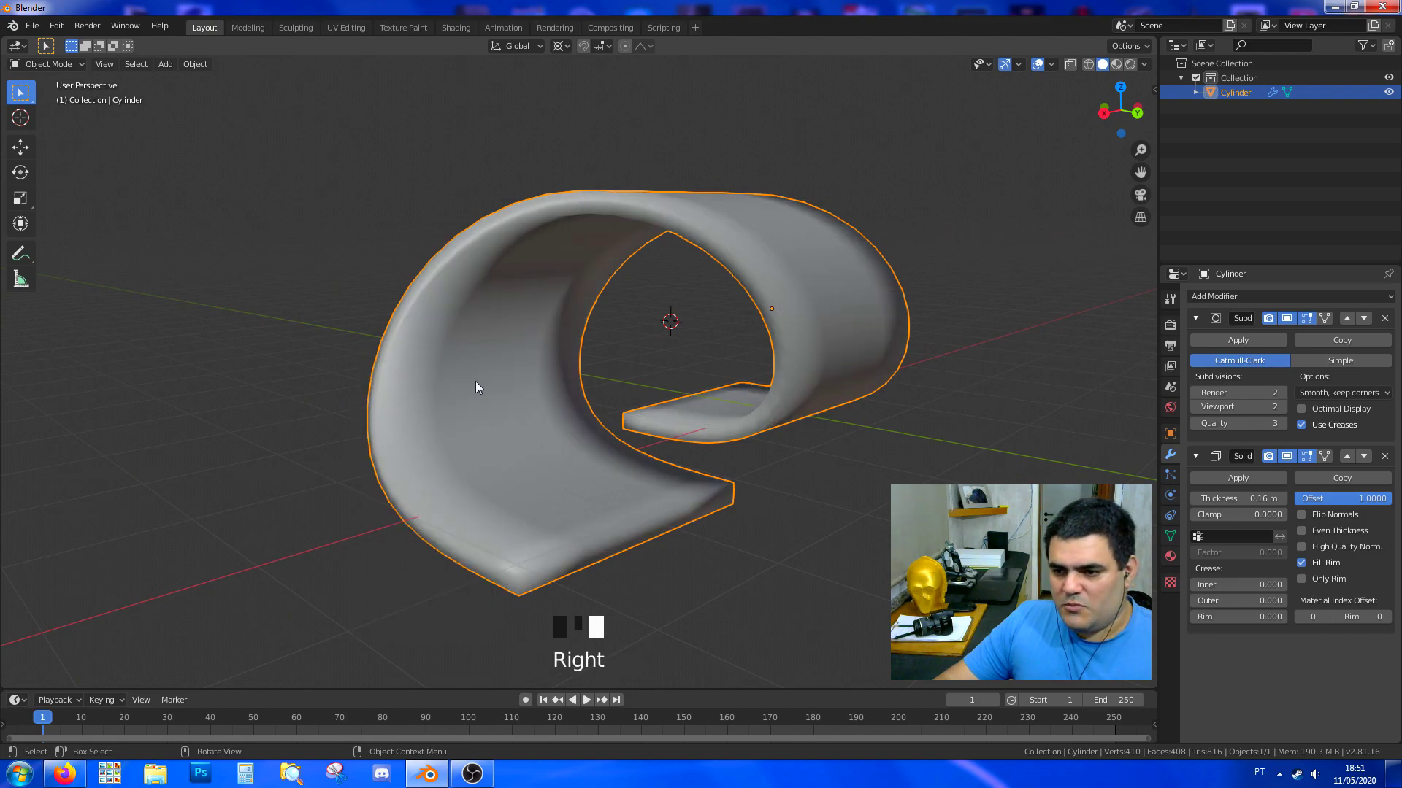
# - Enable Auto Smooth in the cylinder's normals settings, keeping the angle at 30°, and deselect the band
pyautogui.moveTo(475, 381); pyautogui.dragTo(504, 382, button='middle')
pyautogui.click(1171, 535)
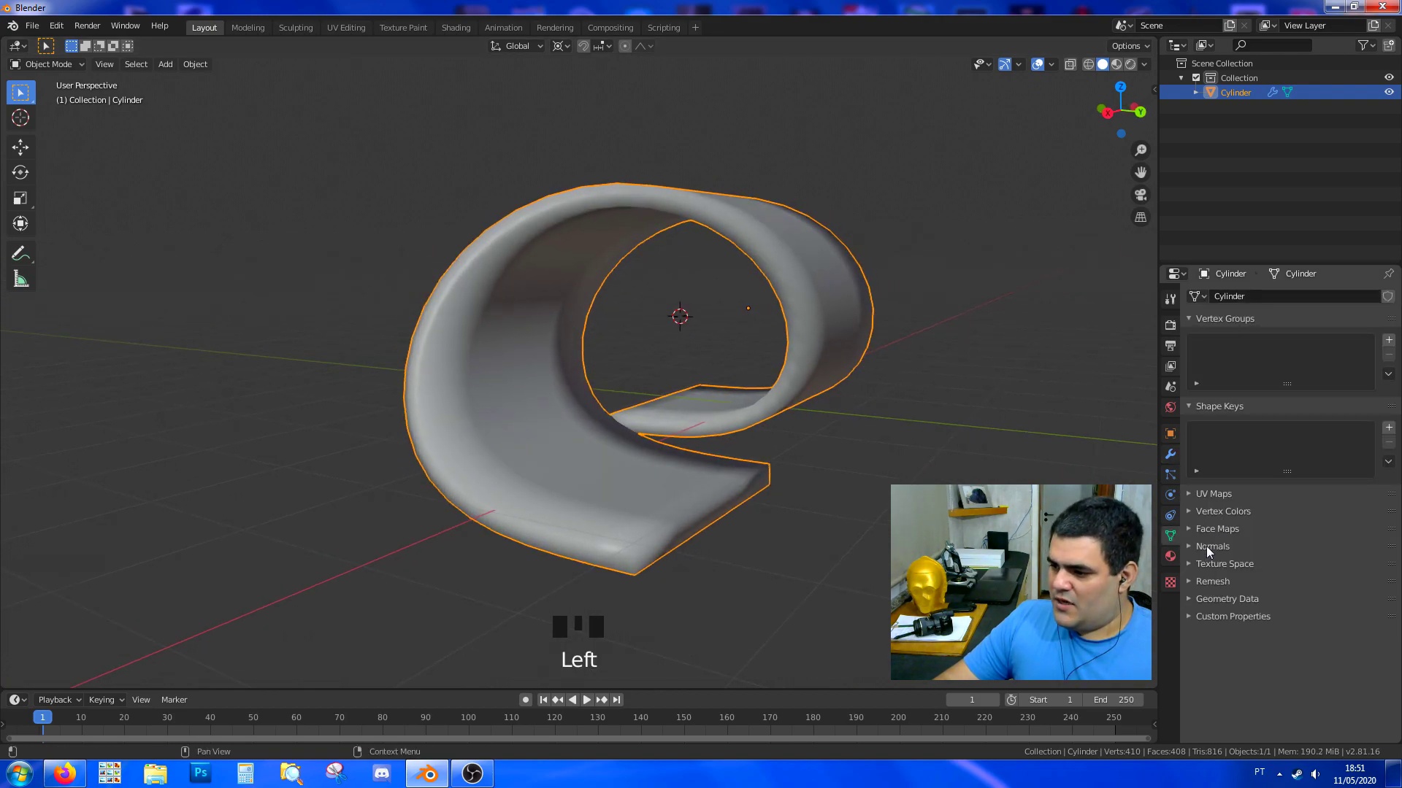
pyautogui.click(1201, 544)
pyautogui.click(1212, 563)
pyautogui.click(834, 483)
pyautogui.moveTo(834, 483); pyautogui.dragTo(717, 419, button='middle')
pyautogui.keyDown('shift'); pyautogui.moveTo(857, 331); pyautogui.dragTo(690, 381, button='middle'); pyautogui.keyUp('shift')
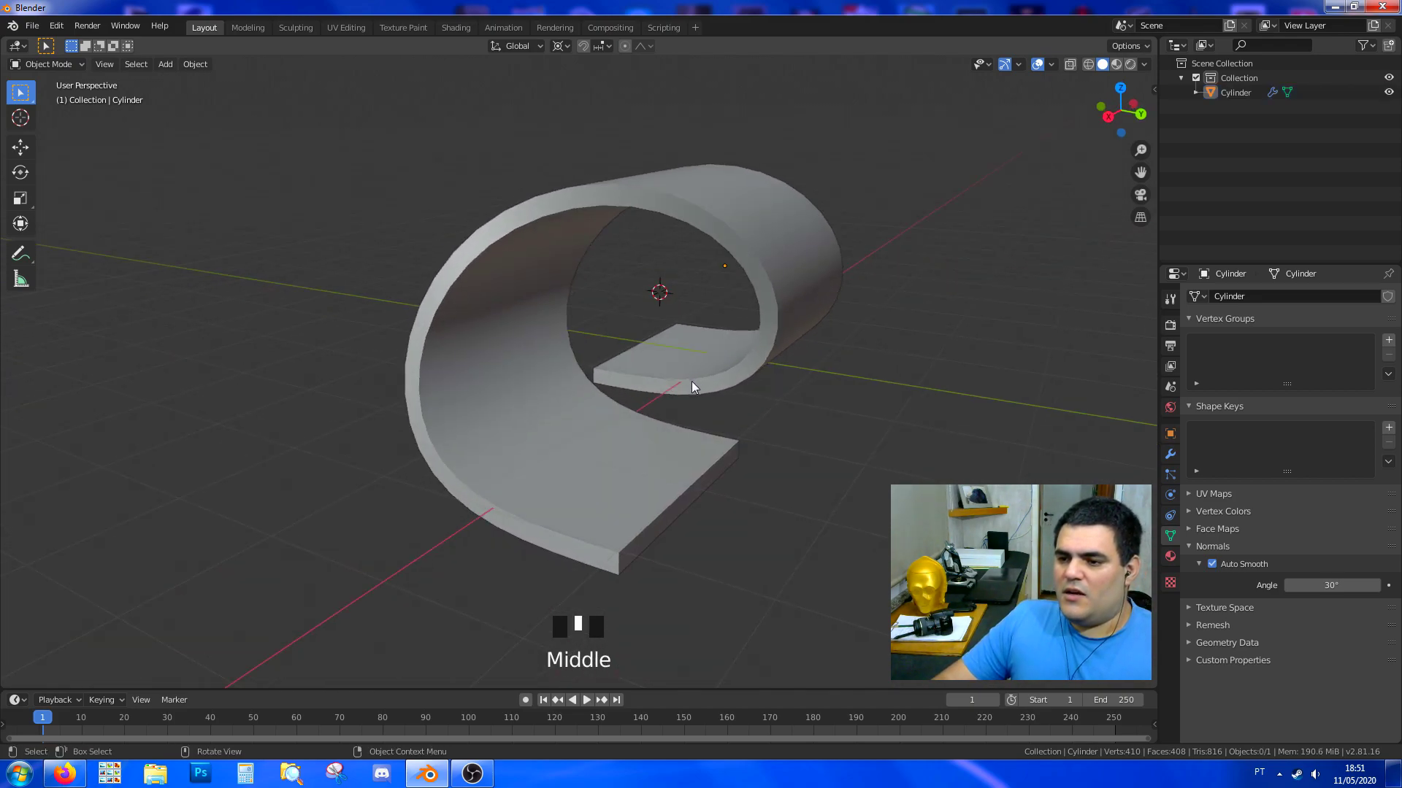
# - Select the band and collapse its Subdivision and Solidify modifiers in the modifier stack
pyautogui.scroll(-2, 692, 381)
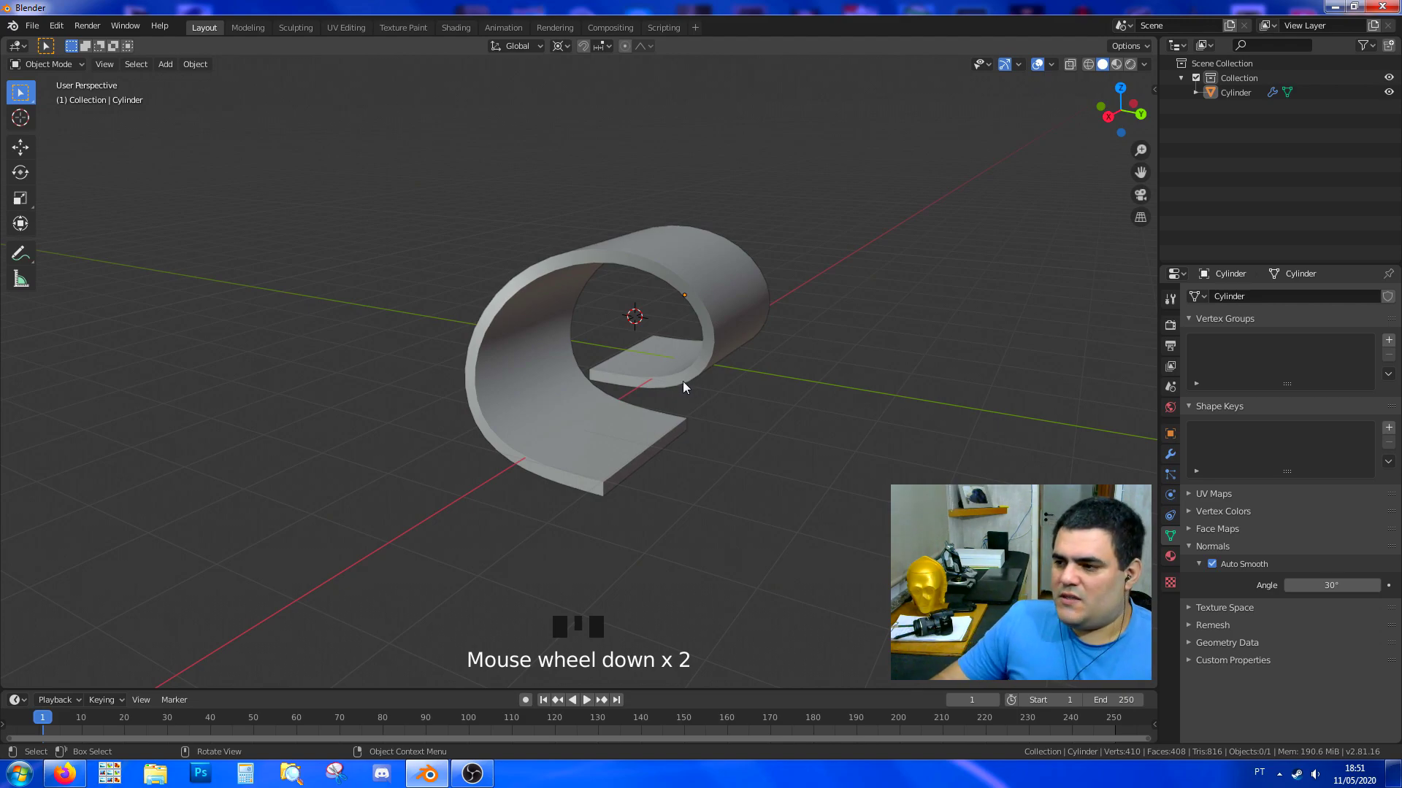
pyautogui.click(729, 287)
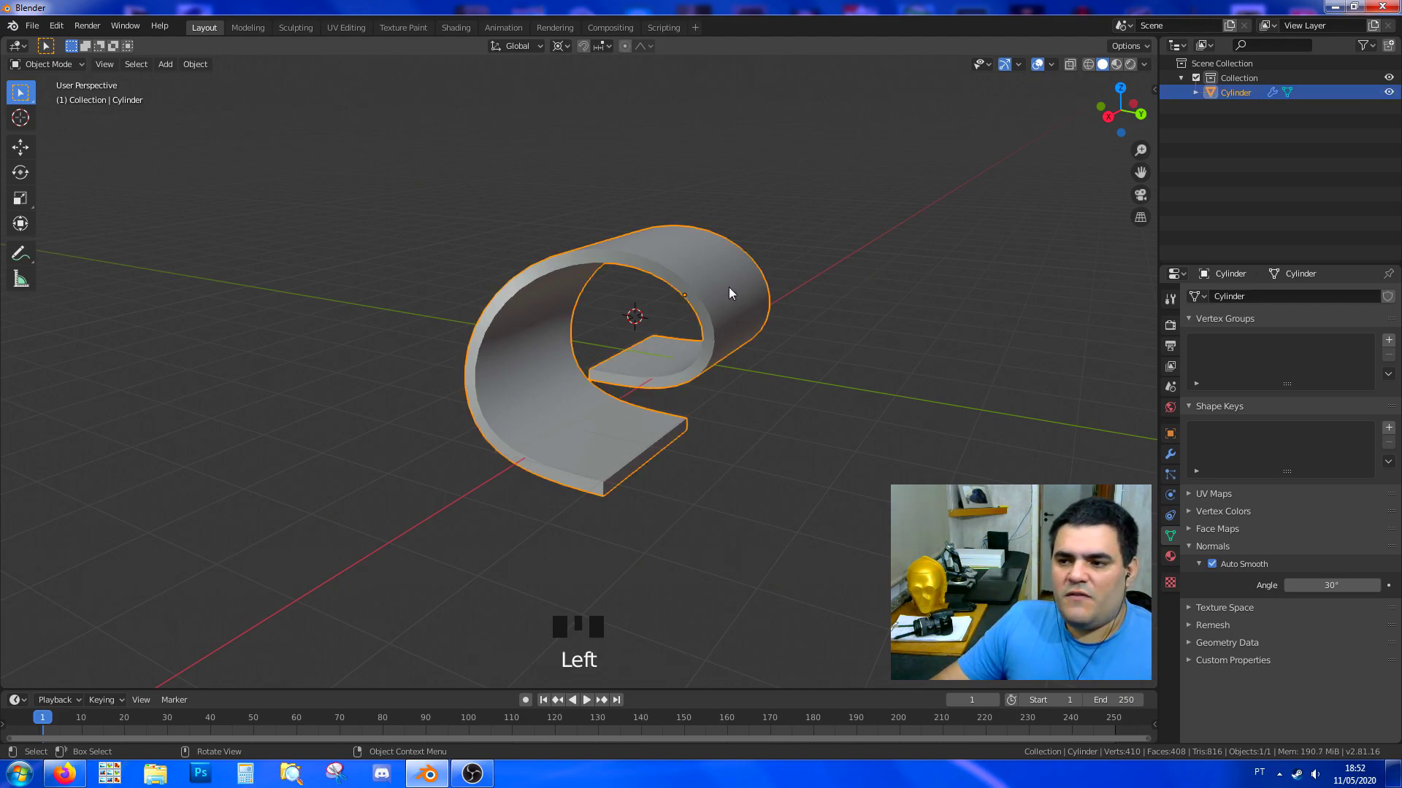
pyautogui.click(1172, 454)
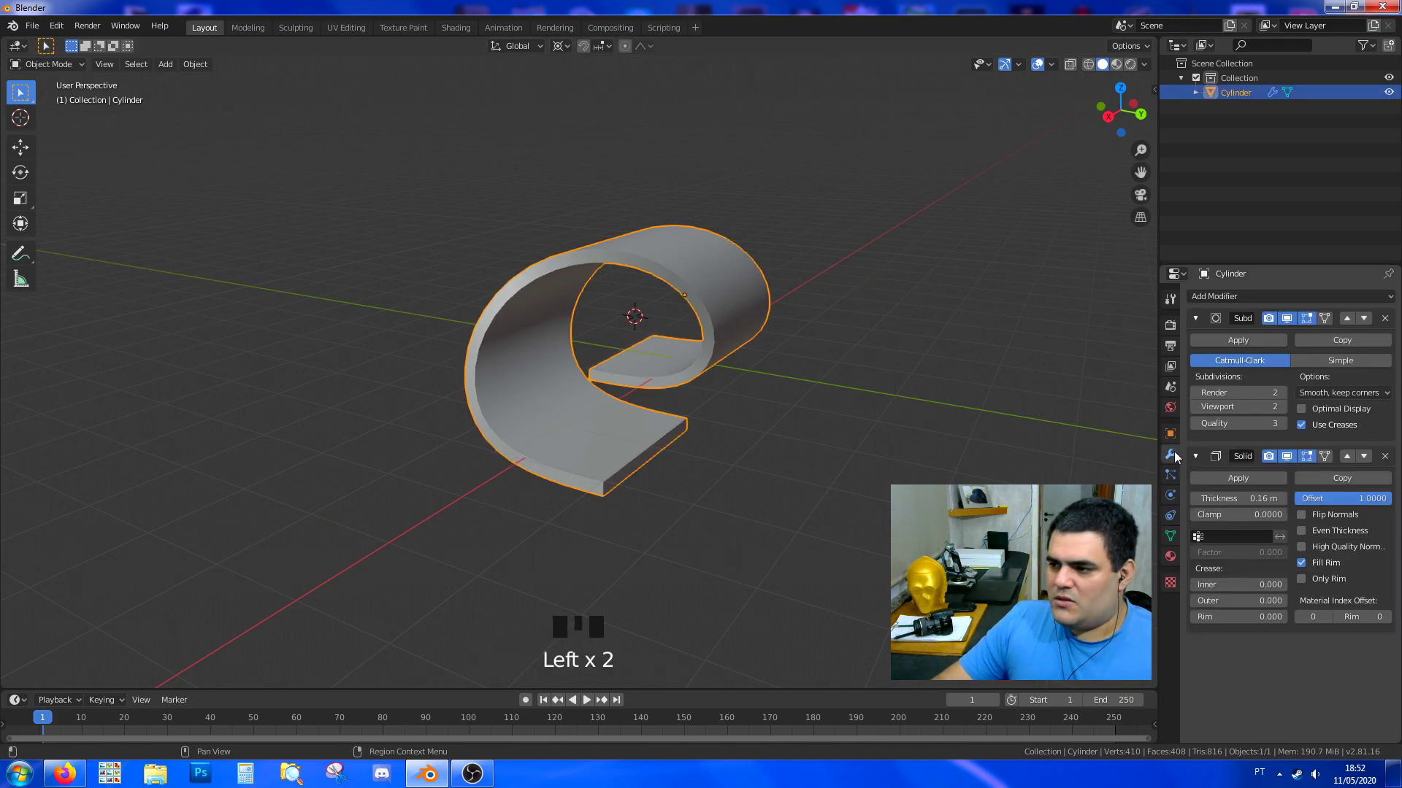
pyautogui.click(1195, 318)
pyautogui.click(1196, 344)
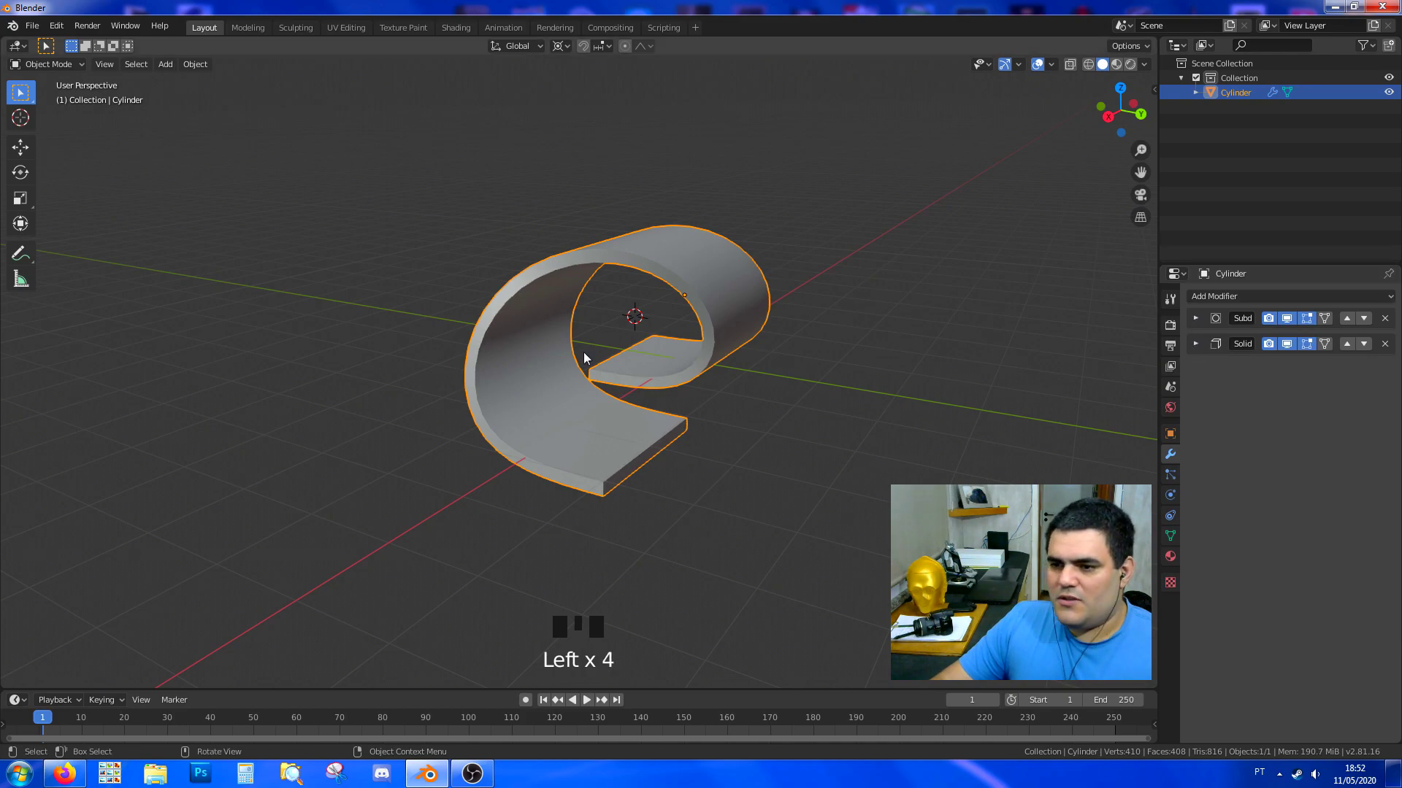
# - Compare the band in Edit Mode with the viewport display of both modifiers turned off and back on
pyautogui.press('Tab')
pyautogui.keyDown('shift'); pyautogui.moveTo(584, 357); pyautogui.dragTo(611, 378, button='middle'); pyautogui.keyUp('shift')
pyautogui.click(1287, 318)
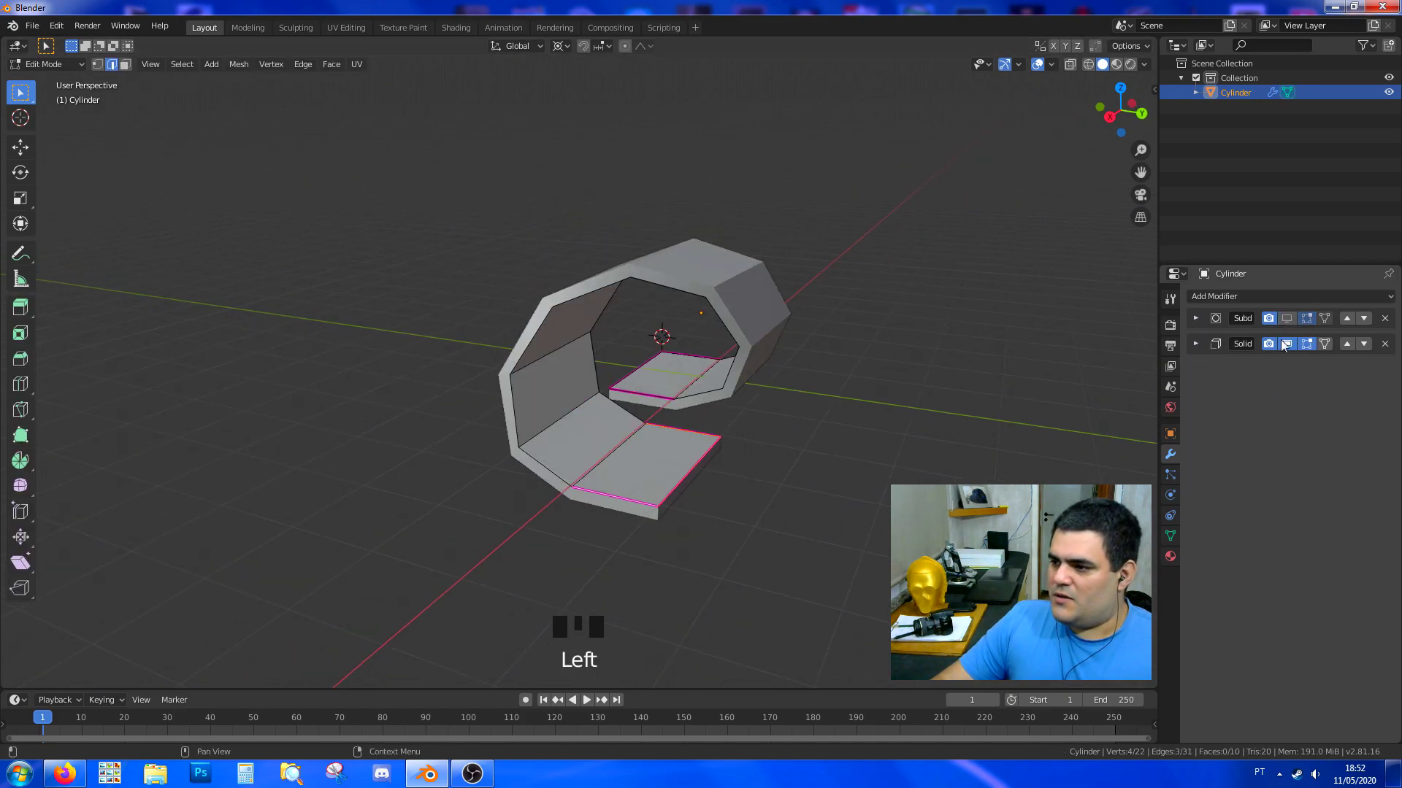
pyautogui.click(1287, 344)
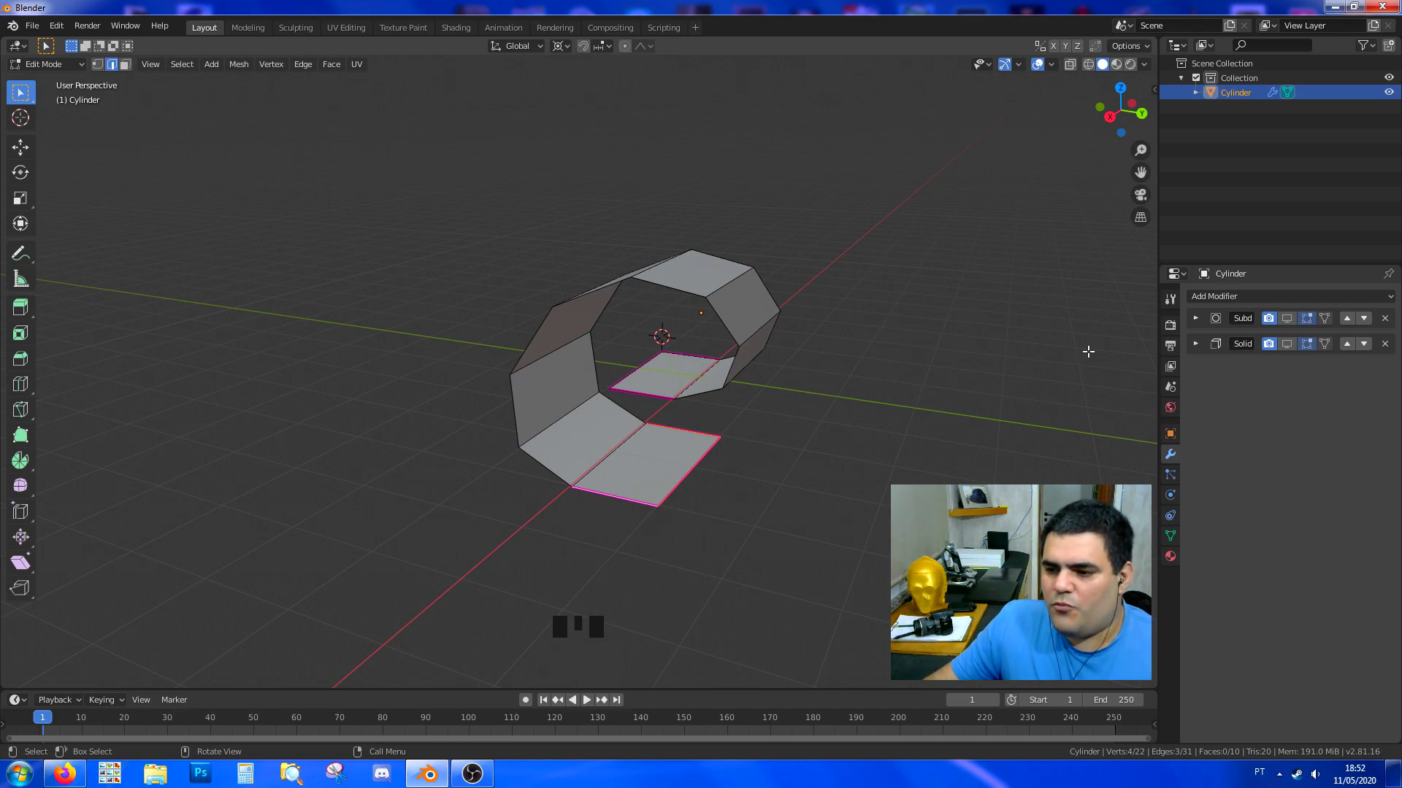
pyautogui.click(1286, 318)
pyautogui.click(1286, 344)
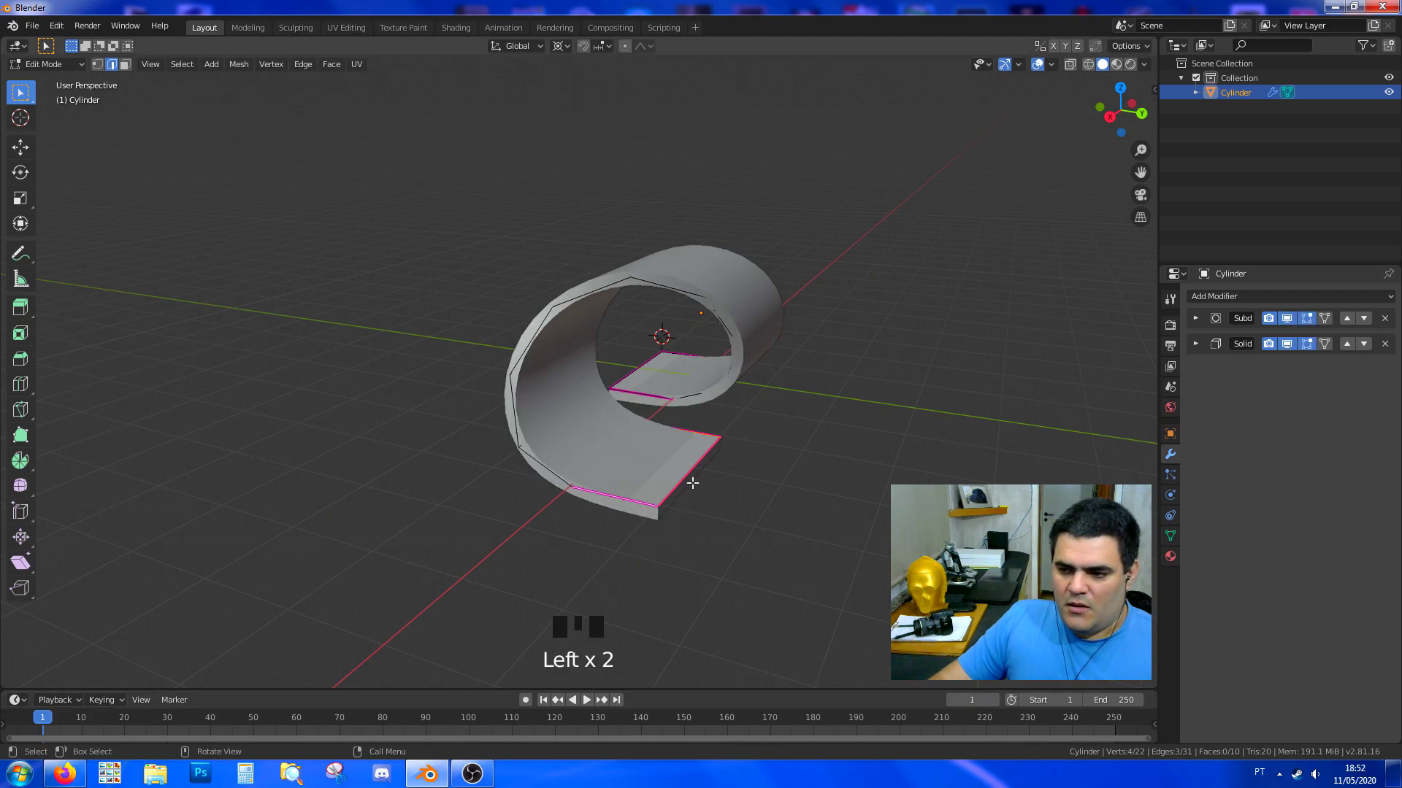
# - Extrude the band's near flat end edge about 3.78 m along Y and clear its crease with a factor of -1
pyautogui.keyDown('shift'); pyautogui.moveTo(695, 463); pyautogui.dragTo(635, 451, button='middle'); pyautogui.keyUp('shift')
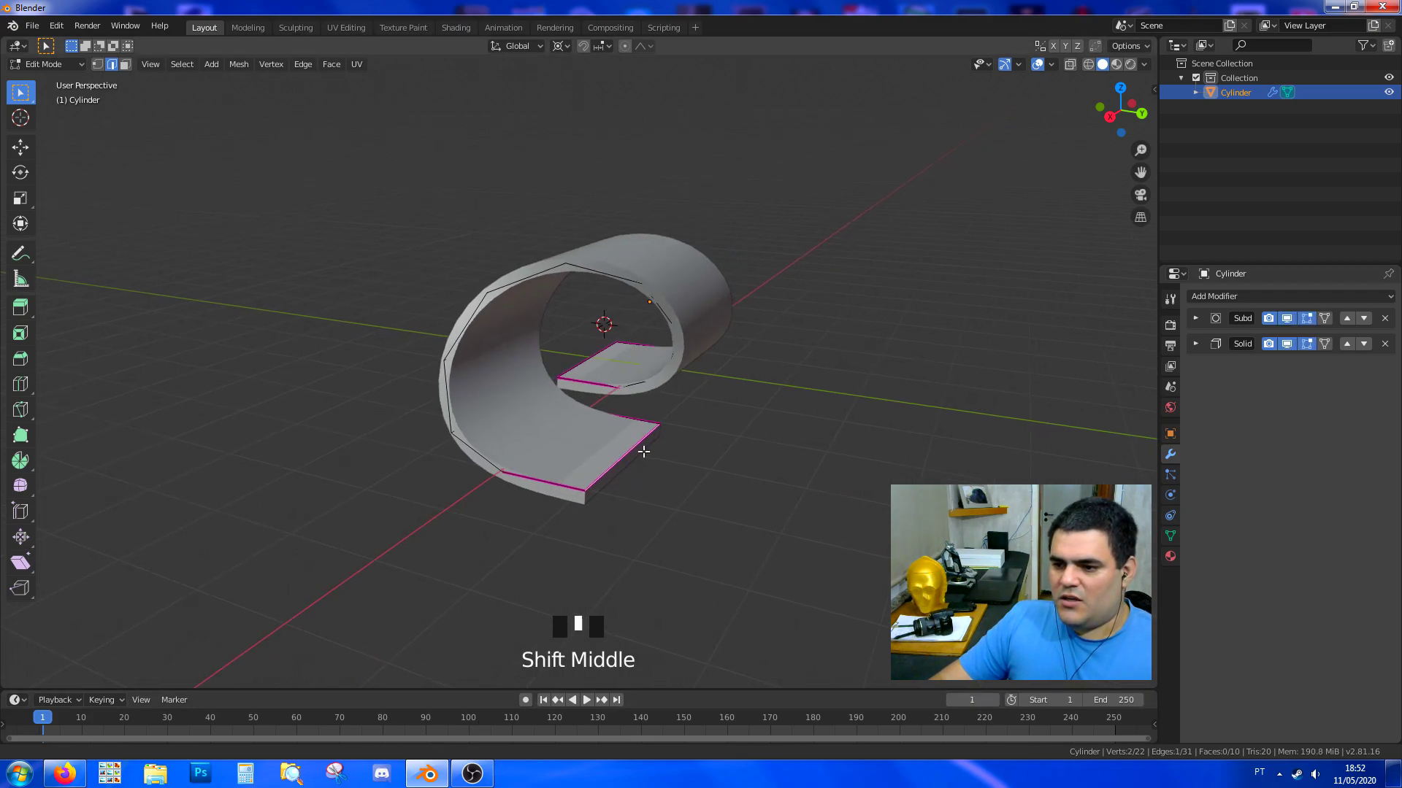
pyautogui.press('e')
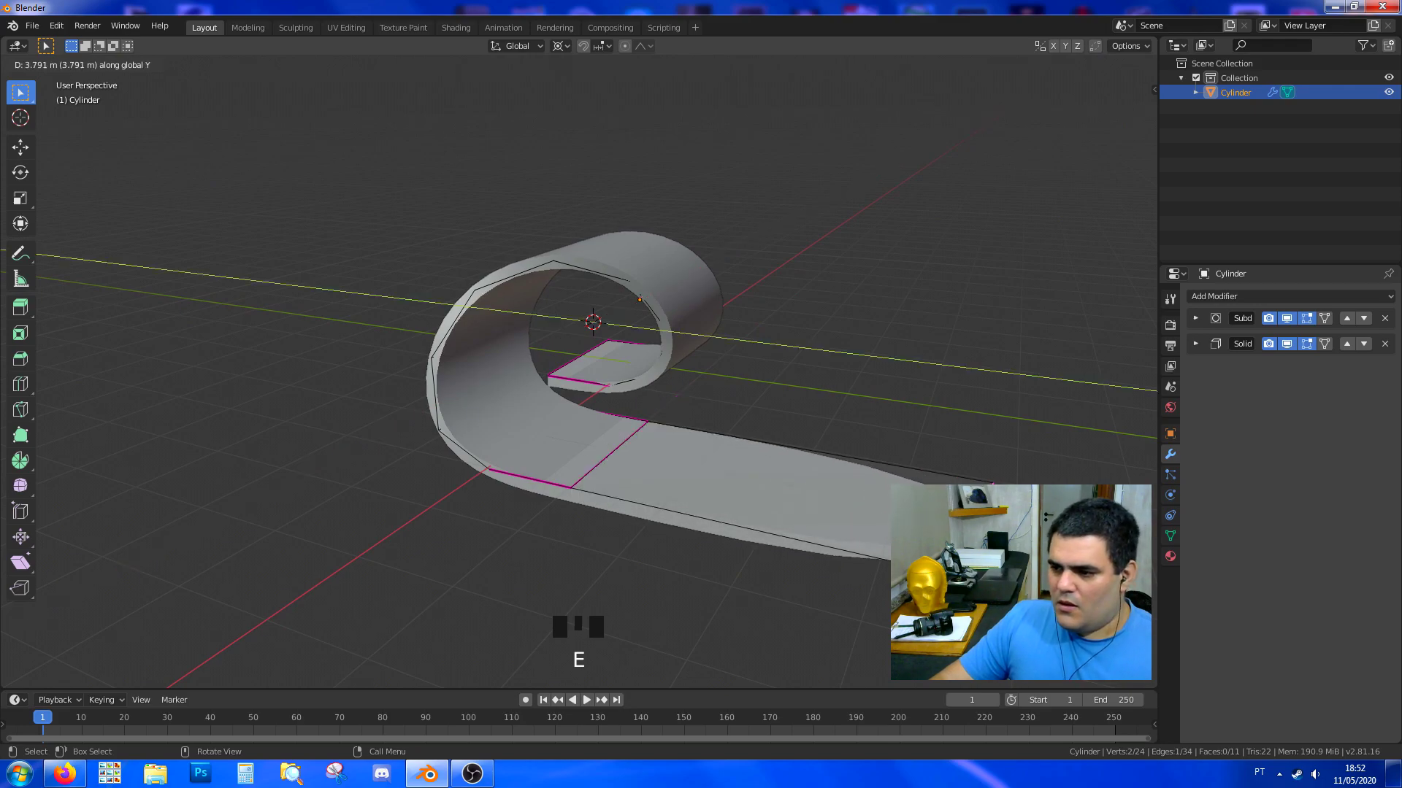
pyautogui.press('Return')
pyautogui.hotkey('shift', 'e')
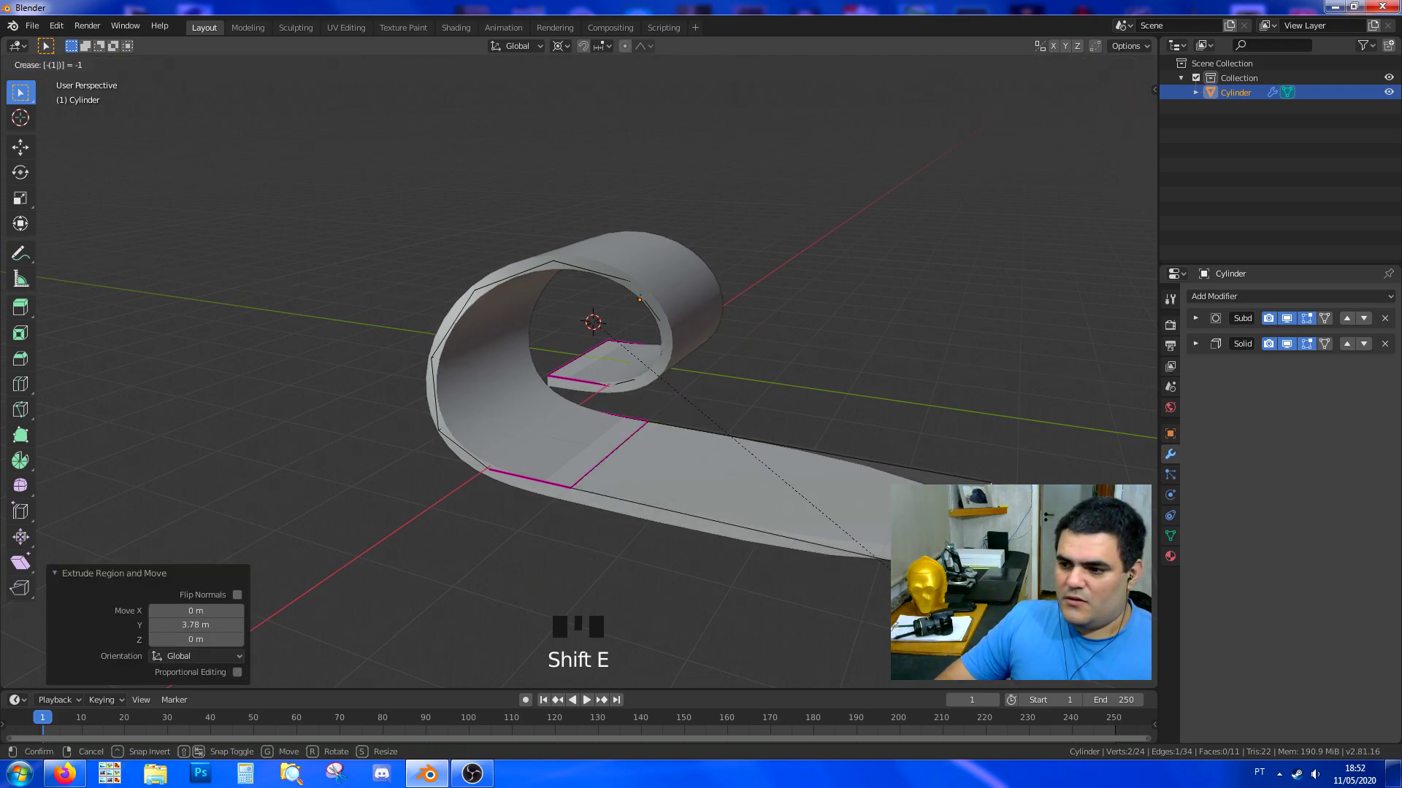
pyautogui.press('Return')
# - Raise the extruded end edge along Z so the new strip slopes upward
pyautogui.keyDown('shift'); pyautogui.moveTo(875, 433); pyautogui.dragTo(848, 419, button='middle'); pyautogui.keyUp('shift')
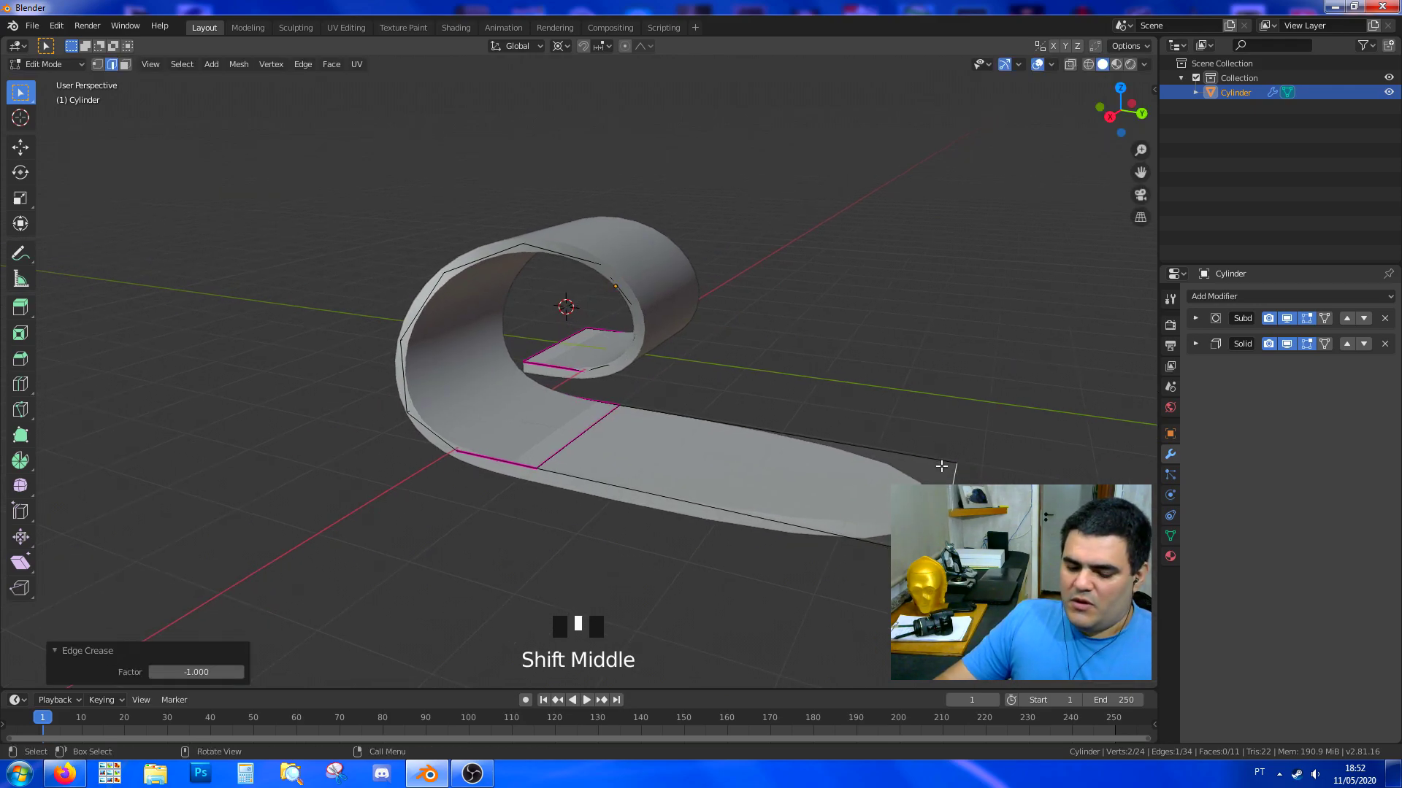
pyautogui.press('g')
pyautogui.click(963, 332)
# - Add one centred loop cut across the sloping strip and lower it about 0.904 m along Z
pyautogui.hotkey('ctrl', 'r')
pyautogui.click(762, 393)
pyautogui.rightClick(762, 392)
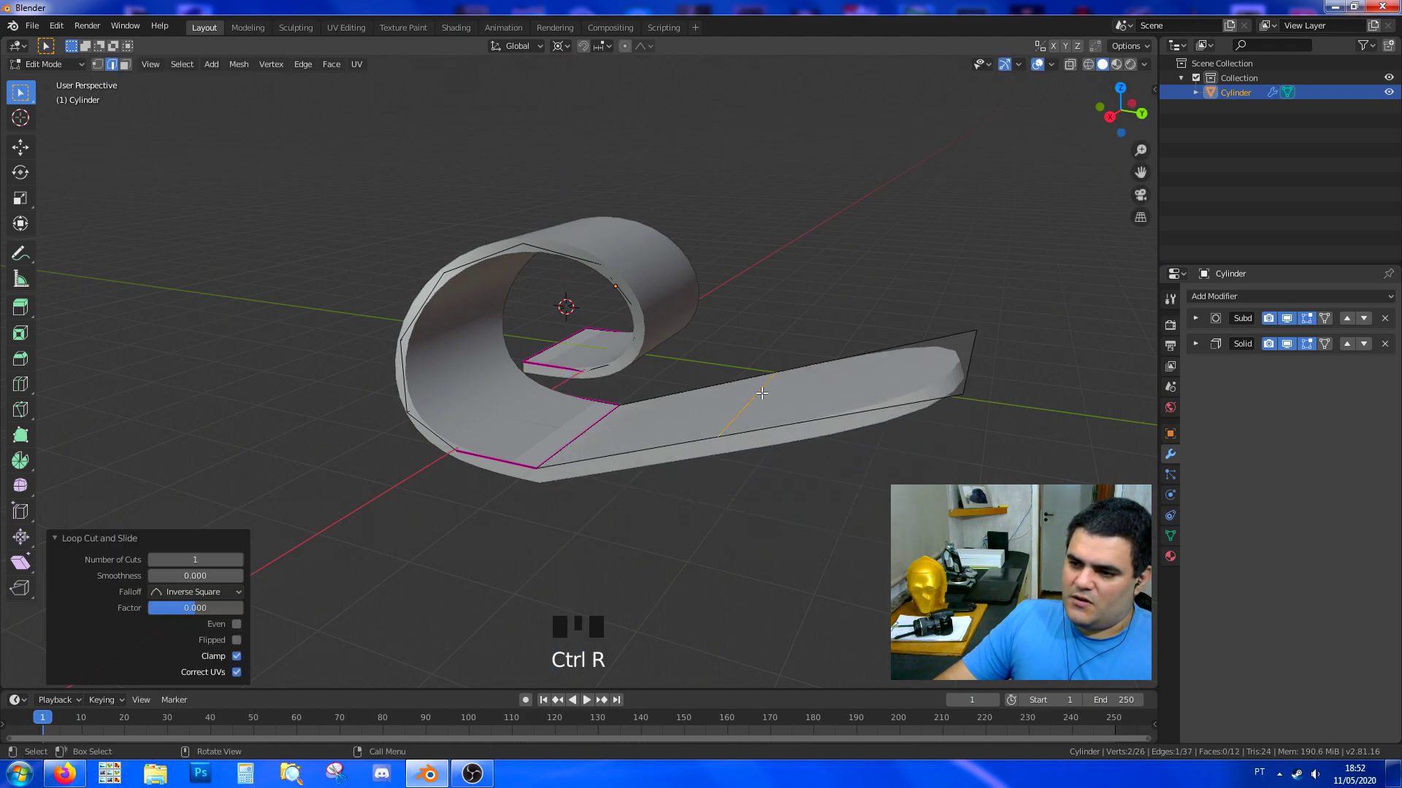
pyautogui.press('g')
pyautogui.press('z')
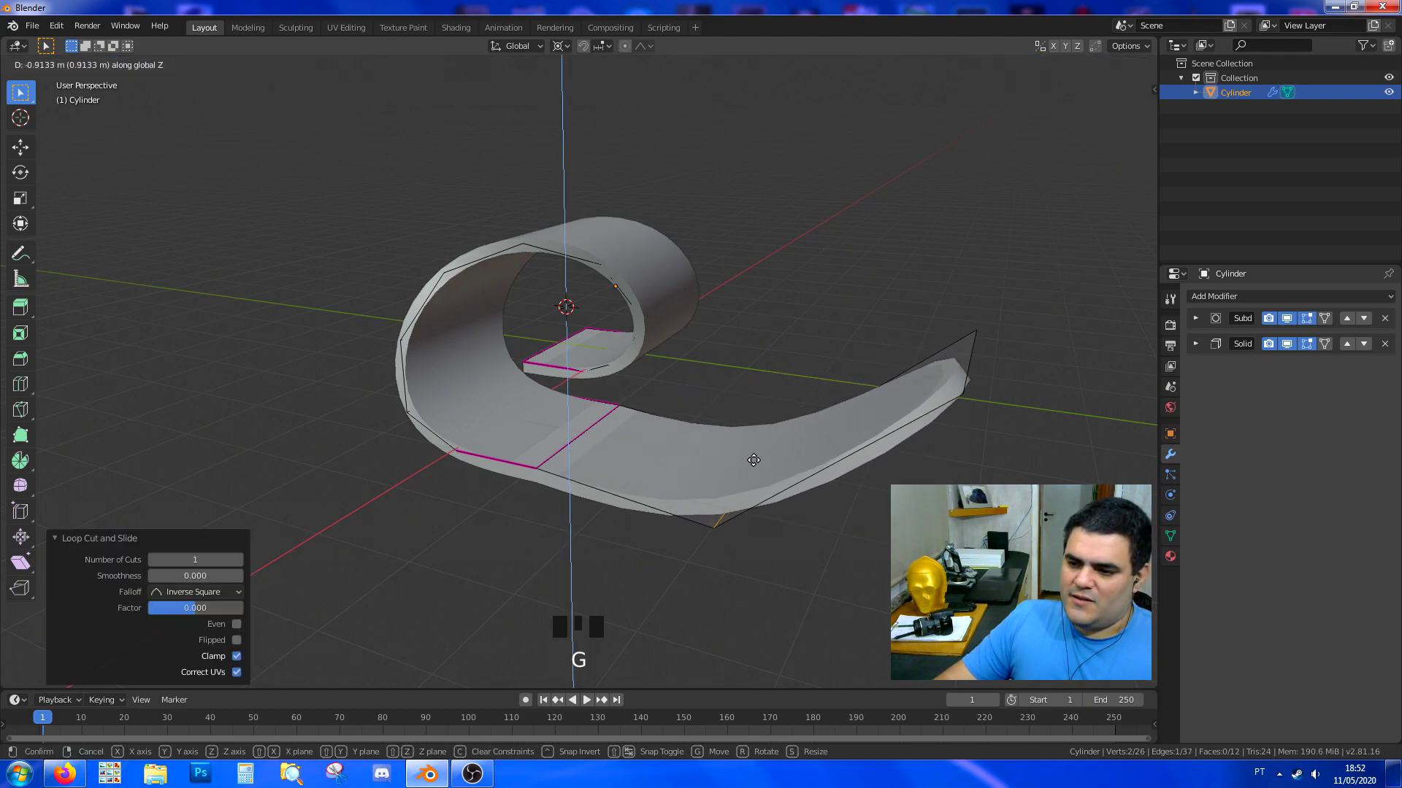
pyautogui.click(758, 460)
# - Extrude the strip's end edge about 3.19 m along Y and extrude the new end edge upward along Z
pyautogui.moveTo(717, 463)
pyautogui.mouseDown(button='middle')
pyautogui.moveTo(905, 453)
pyautogui.moveTo(698, 476)
pyautogui.mouseUp(button='middle')
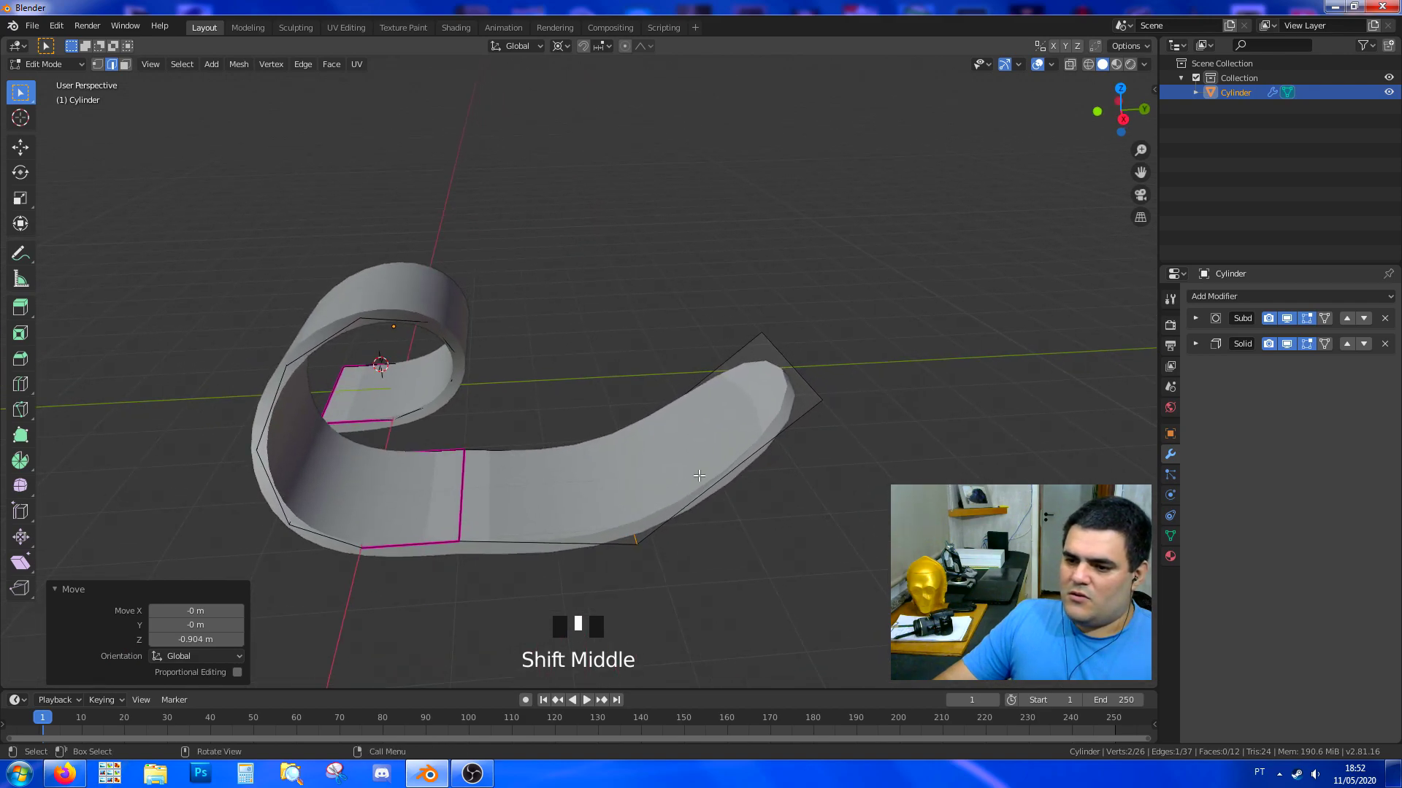
pyautogui.keyDown('shift'); pyautogui.moveTo(802, 362); pyautogui.dragTo(657, 391, button='middle'); pyautogui.keyUp('shift')
pyautogui.click(632, 407)
pyautogui.press('e')
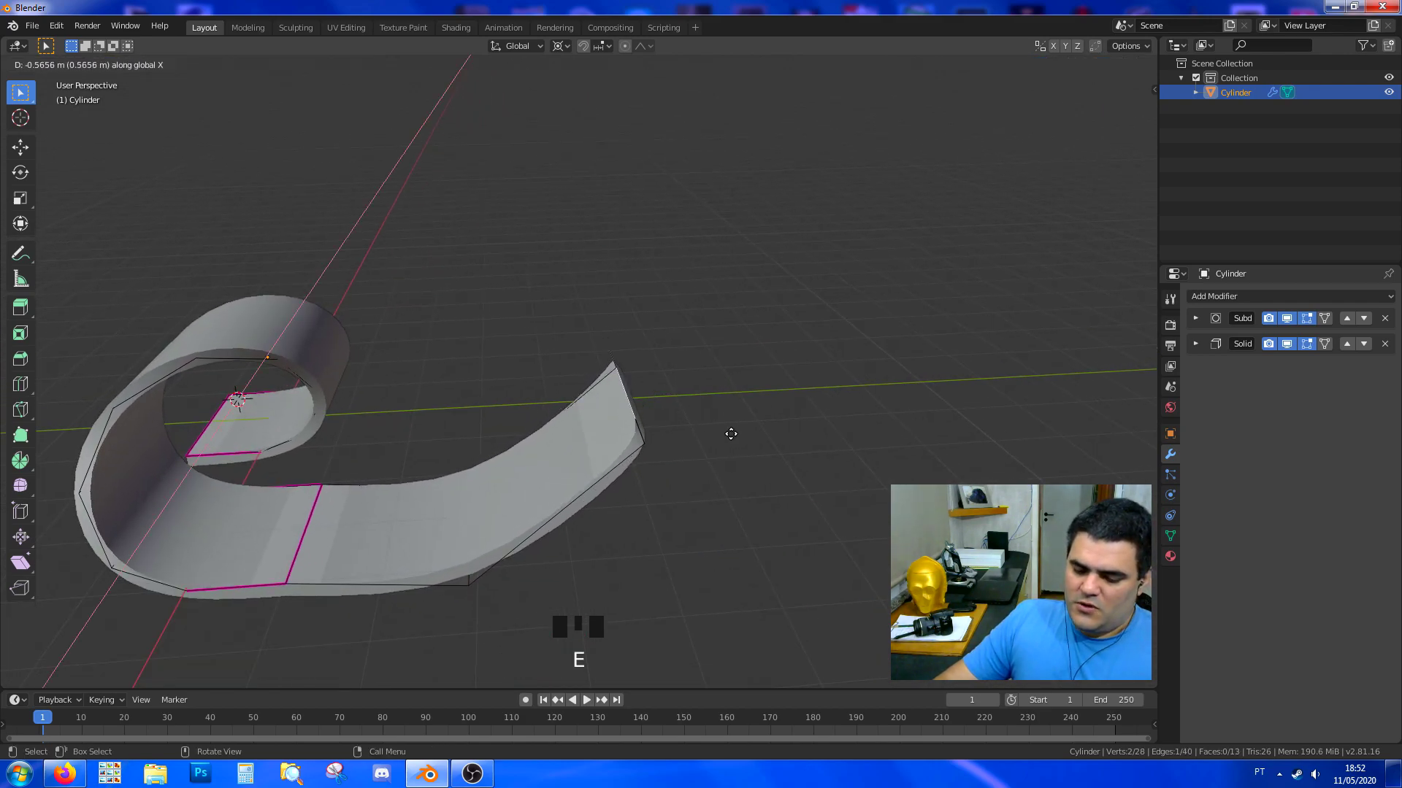
pyautogui.press('y')
pyautogui.click(785, 478)
pyautogui.keyDown('shift'); pyautogui.moveTo(784, 478); pyautogui.dragTo(743, 443, button='middle'); pyautogui.keyUp('shift')
pyautogui.press('e')
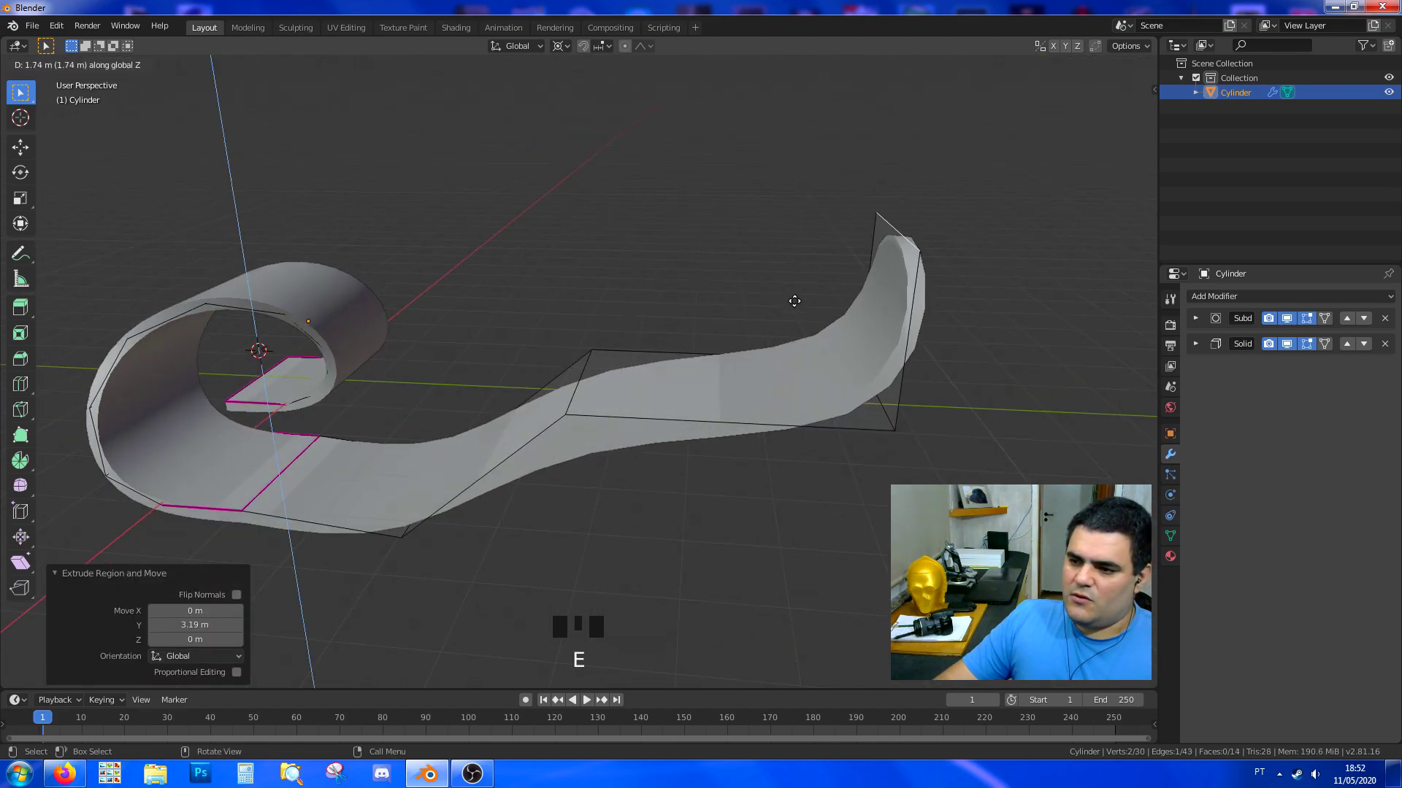
pyautogui.click(811, 248)
# - Inspect the extended band from several angles in Object Mode and return to Edit Mode
pyautogui.scroll(-3, 792, 316)
pyautogui.moveTo(791, 316); pyautogui.dragTo(776, 358, button='middle')
pyautogui.press('Tab')
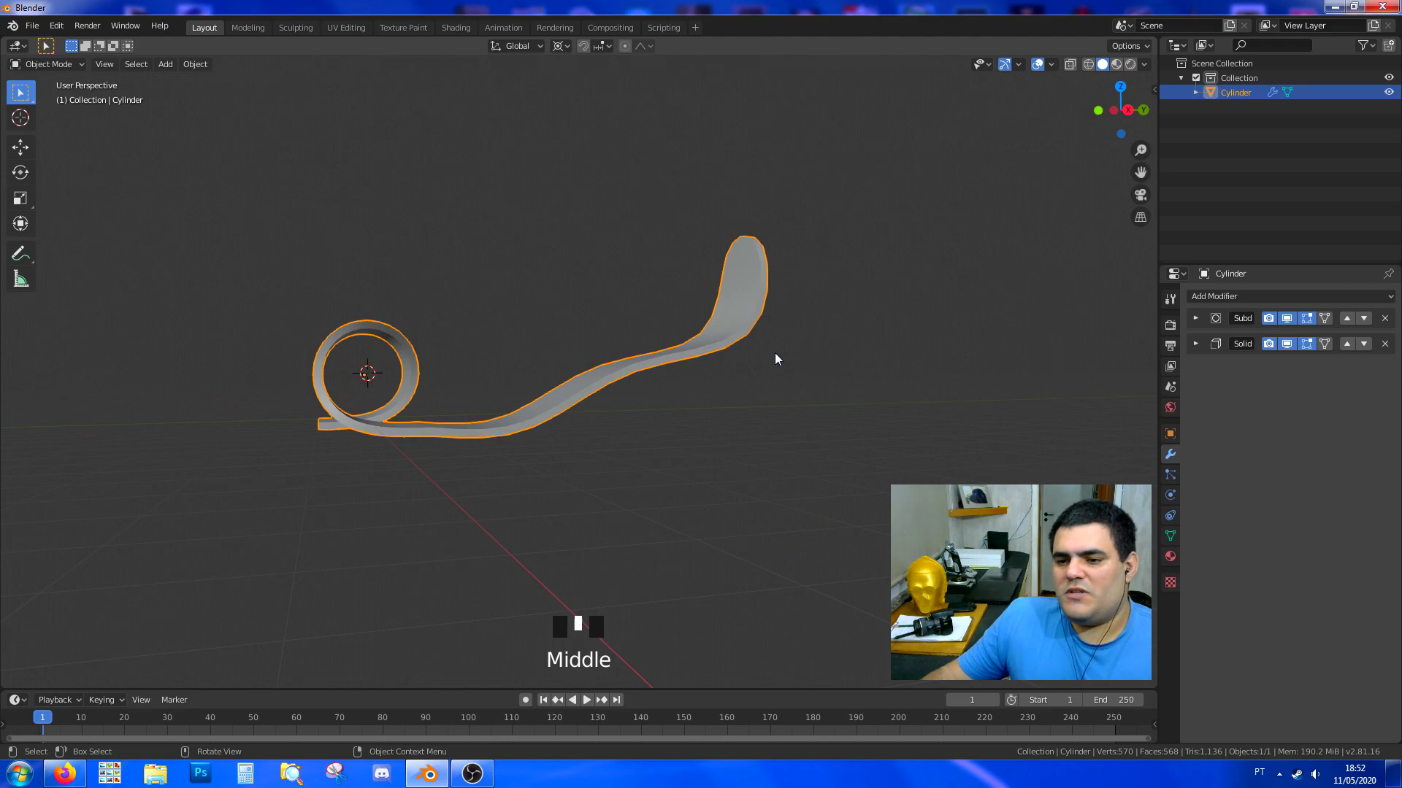
pyautogui.moveTo(772, 354); pyautogui.dragTo(666, 374, button='middle')
pyautogui.press('Tab')
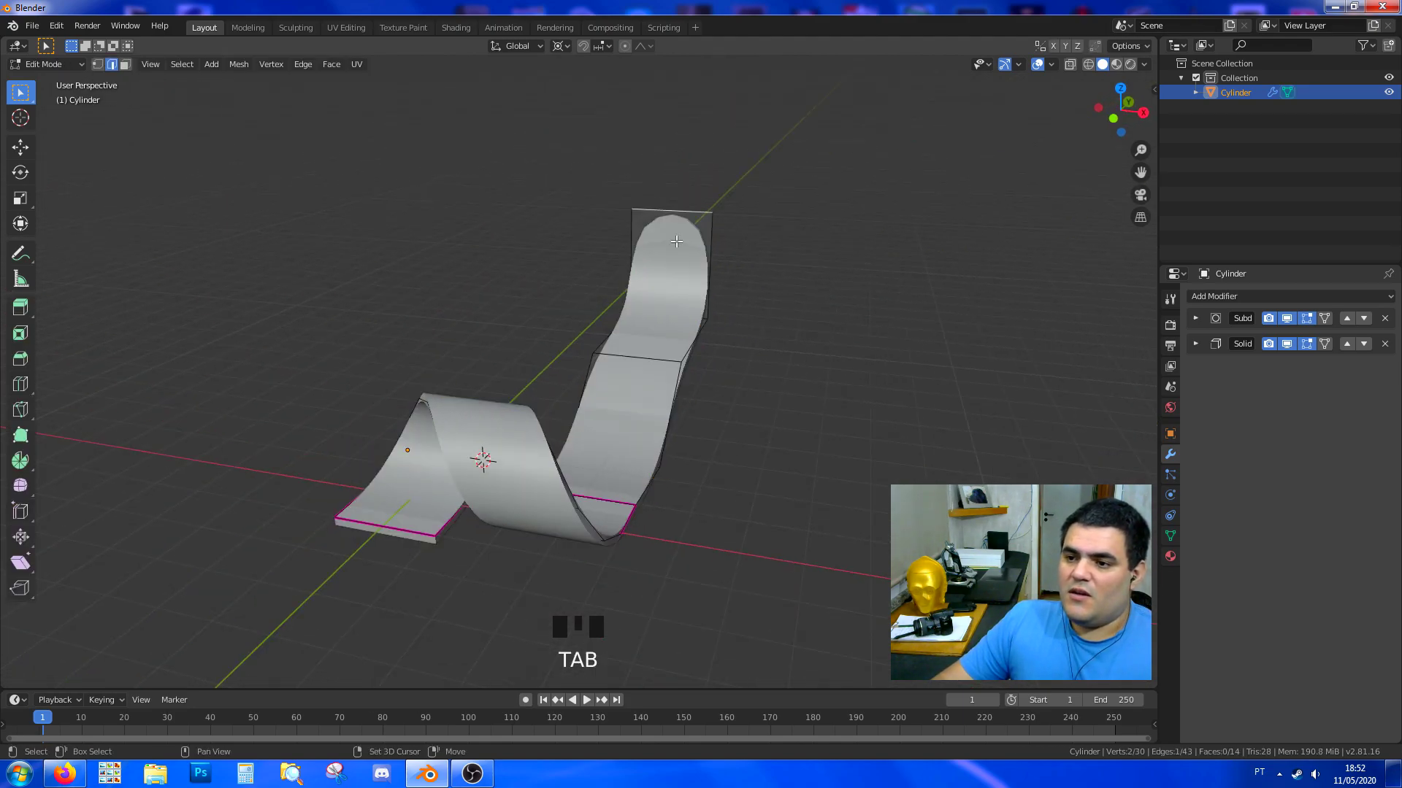
# - Extrude the upright end edge further upward and widen the new top panel along X with two side-edge extrusions
pyautogui.press('e')
pyautogui.click(579, 203)
pyautogui.press('e')
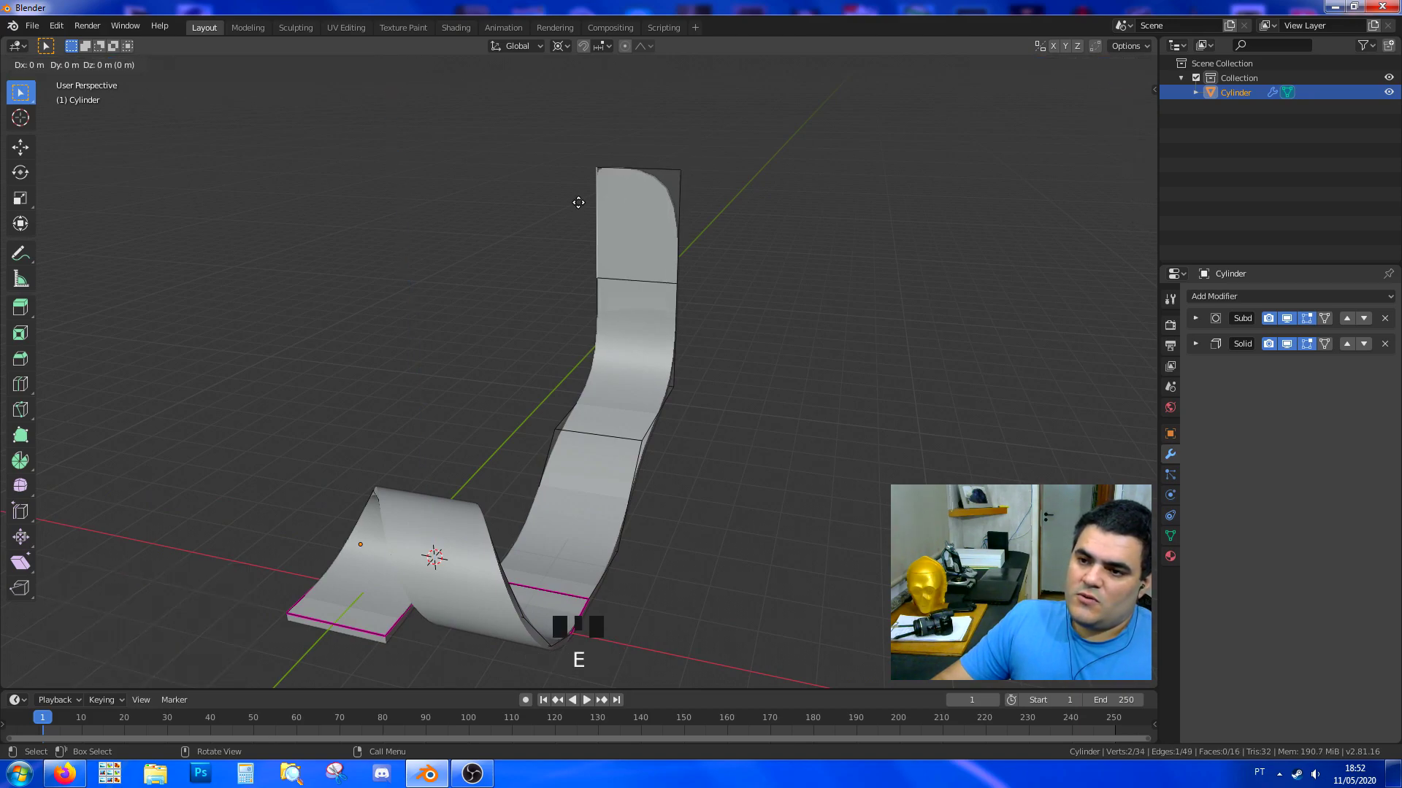
pyautogui.click(403, 195)
pyautogui.press('e')
pyautogui.click(425, 267)
# - Extrude the far panel's lower edge about 2.01 m down along Z and its new end about 3.52 m along negative Y
pyautogui.press('e')
pyautogui.click(416, 354)
pyautogui.moveTo(346, 326); pyautogui.dragTo(511, 337, button='middle')
pyautogui.press('e')
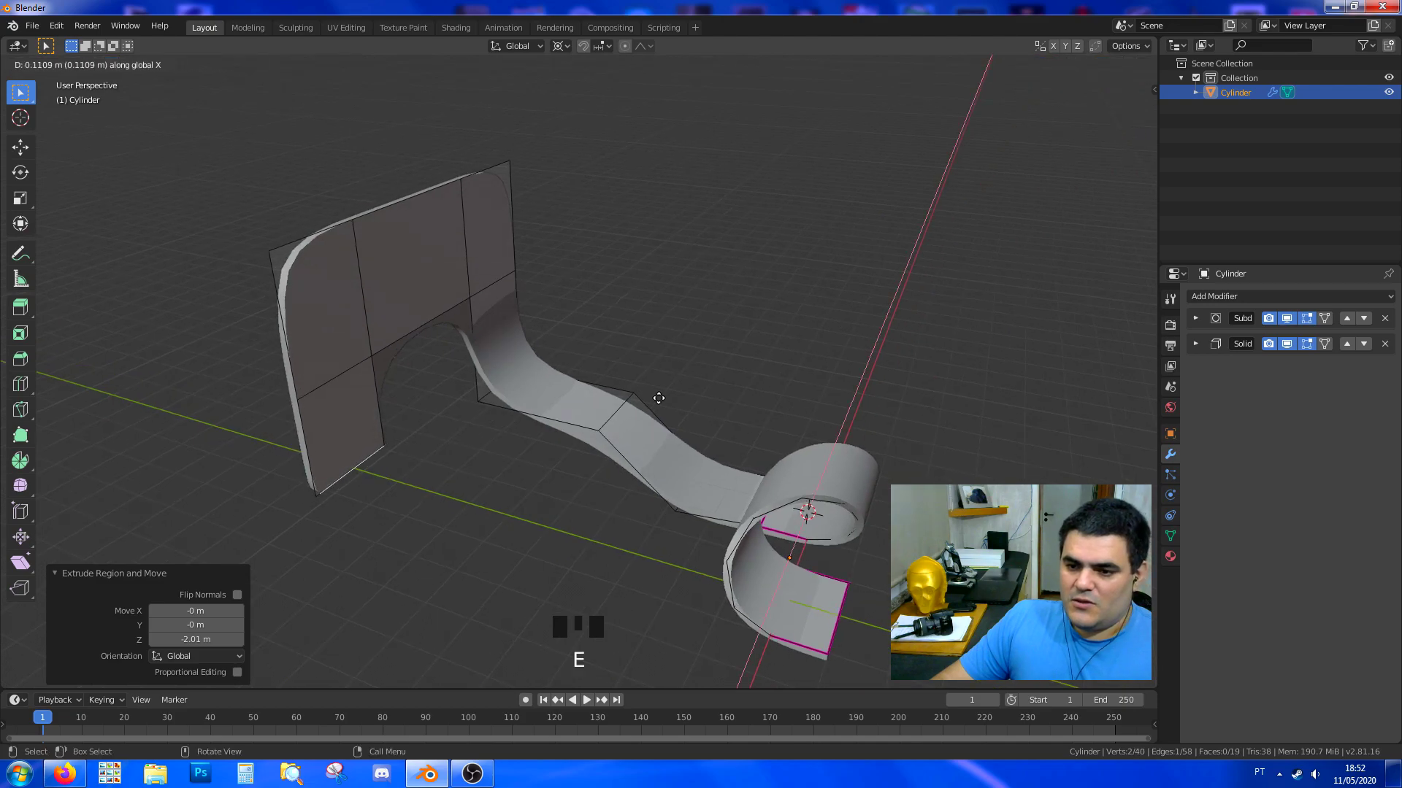
pyautogui.click(511, 467)
pyautogui.keyDown('shift'); pyautogui.moveTo(511, 468); pyautogui.dragTo(504, 419, button='middle'); pyautogui.keyUp('shift')
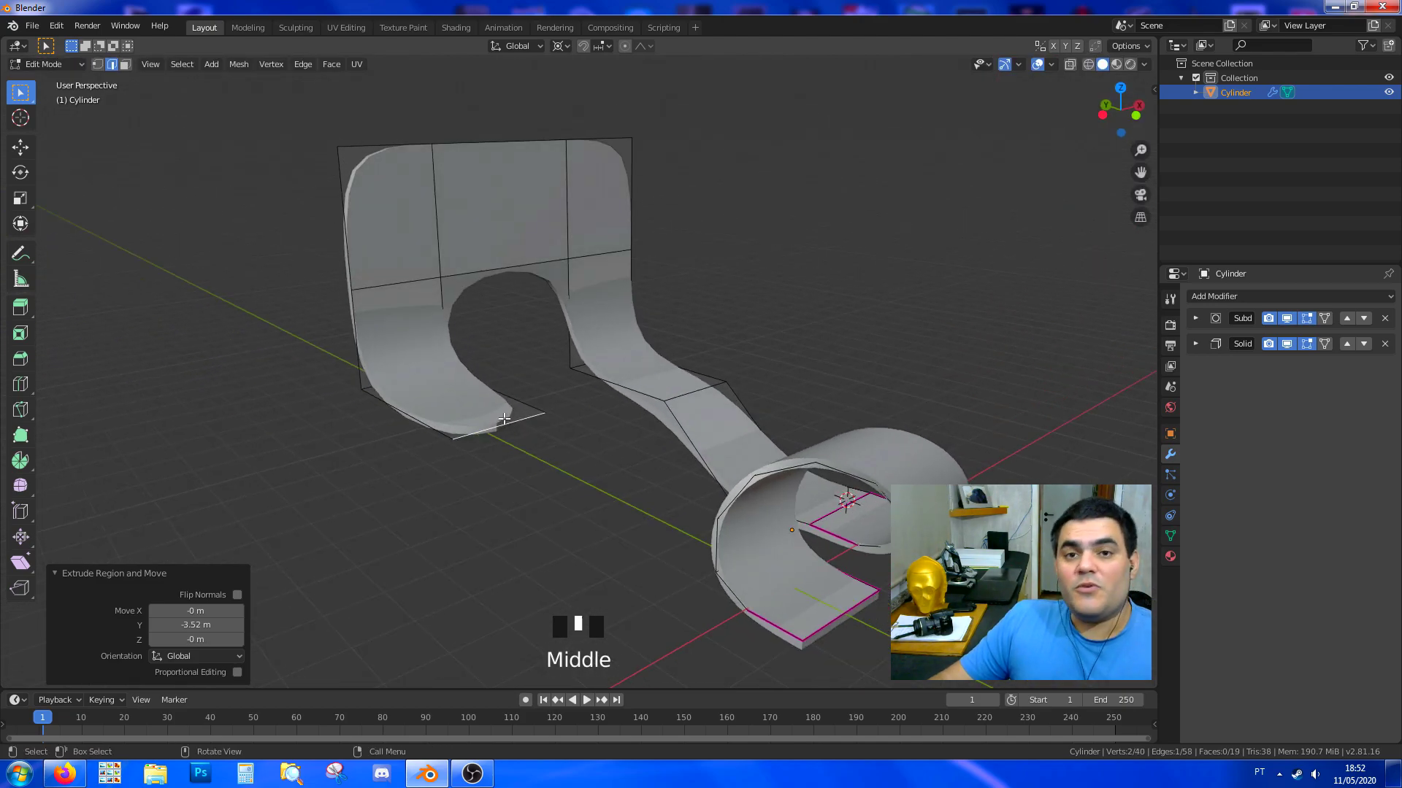
# - Select the whole top edge loop of the upright panel and lower it about 0.712 m along Z
pyautogui.keyDown('alt'); pyautogui.click(499, 146); pyautogui.keyUp('alt')
pyautogui.press('g')
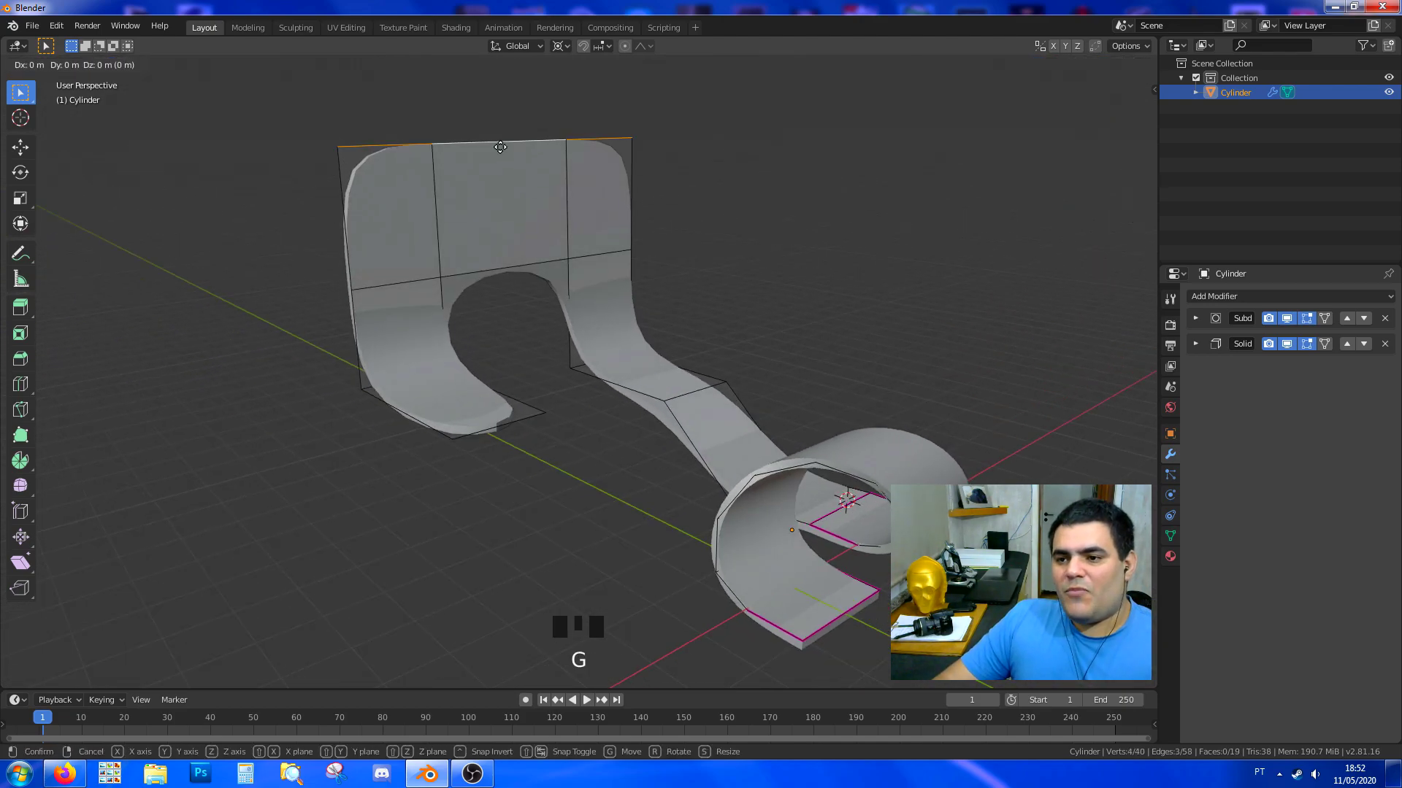
pyautogui.click(507, 187)
pyautogui.moveTo(500, 353); pyautogui.dragTo(668, 409, button='middle')
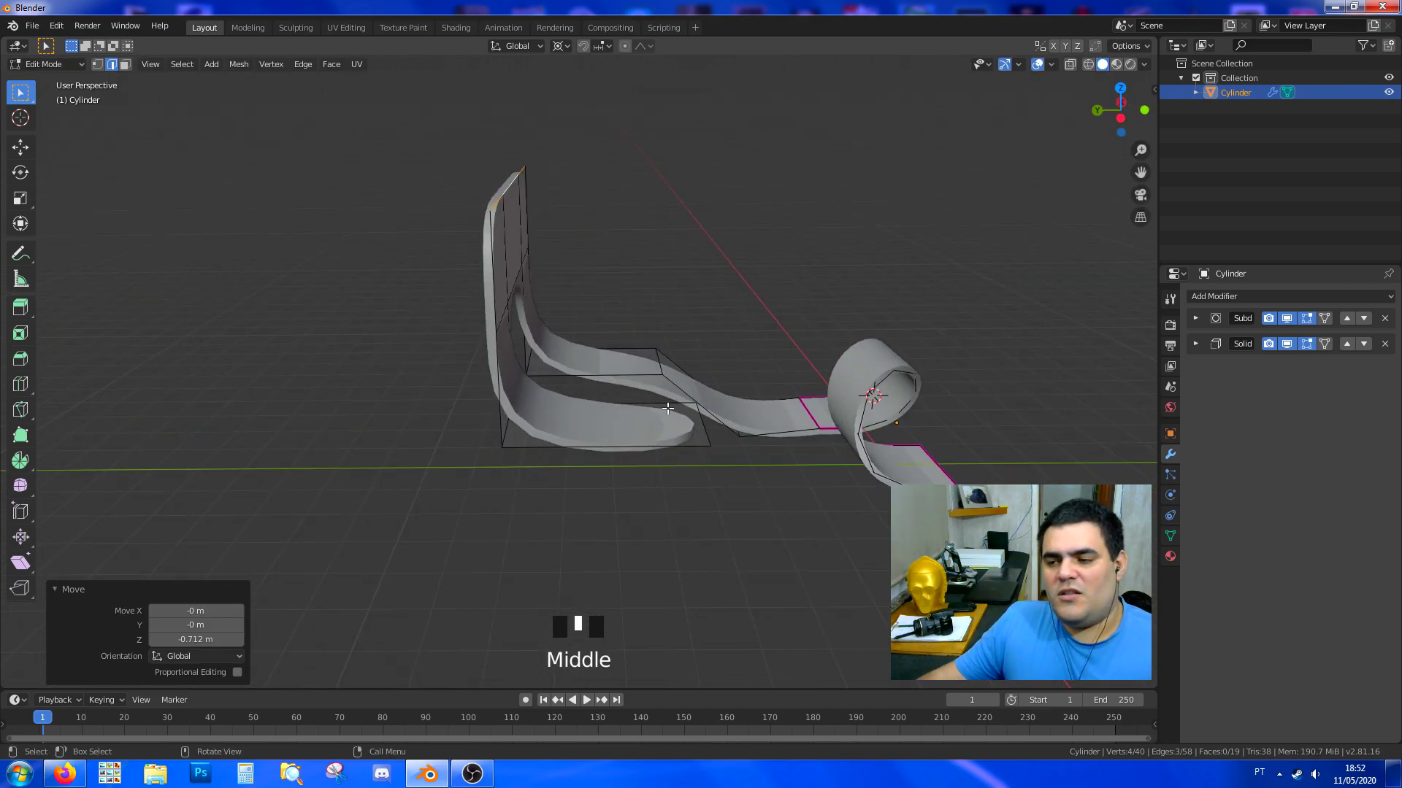